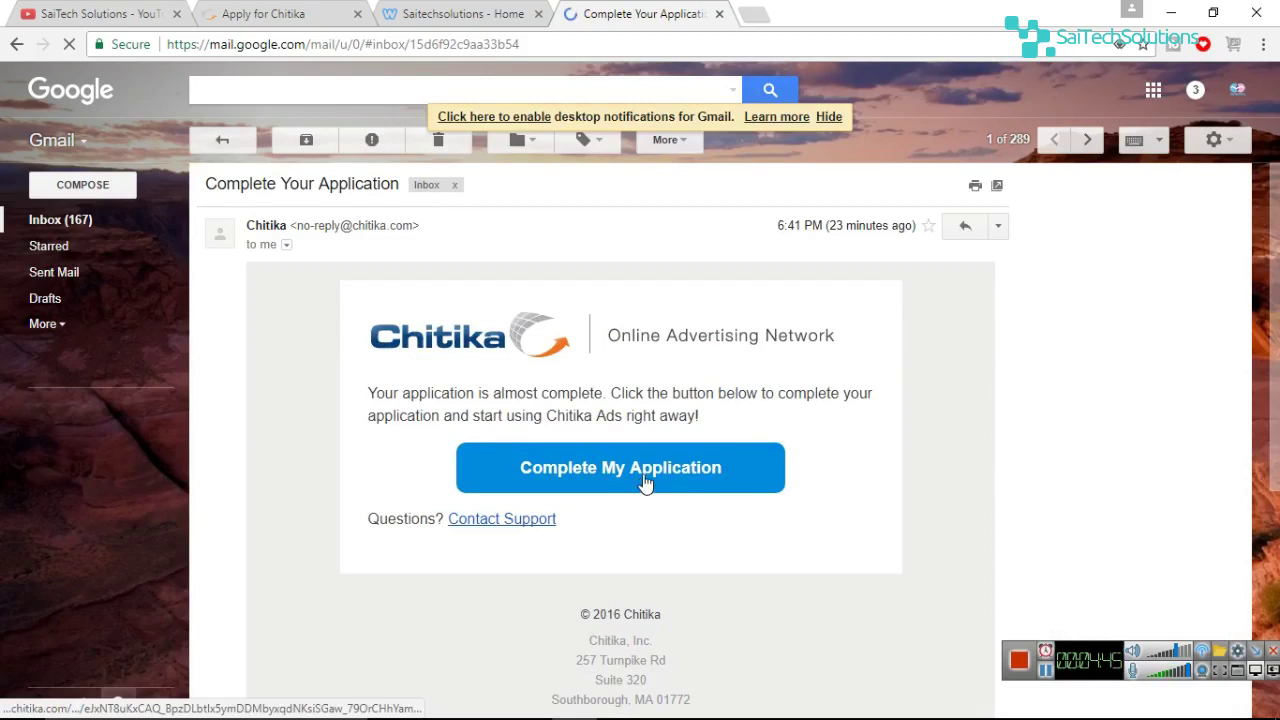
Step: Complete the Chitika application through the link in the confirmation email and close the email's tab
left_click(645, 483)
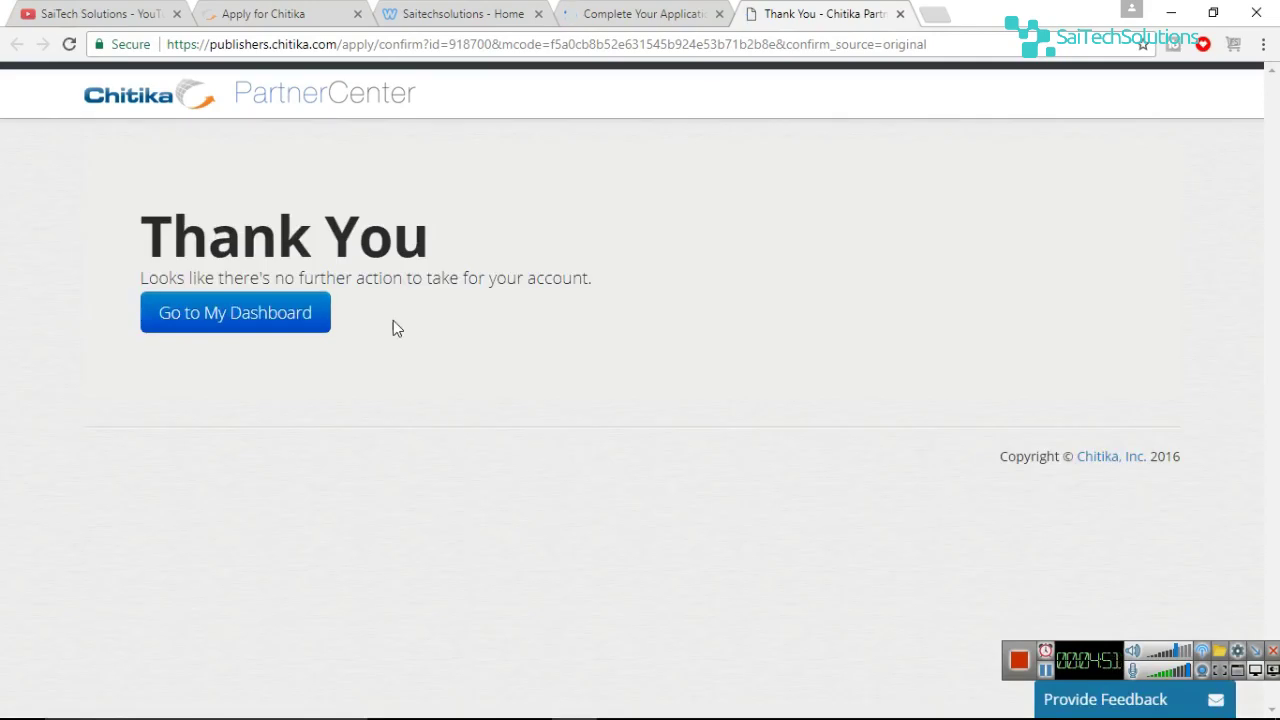
left_click(711, 22)
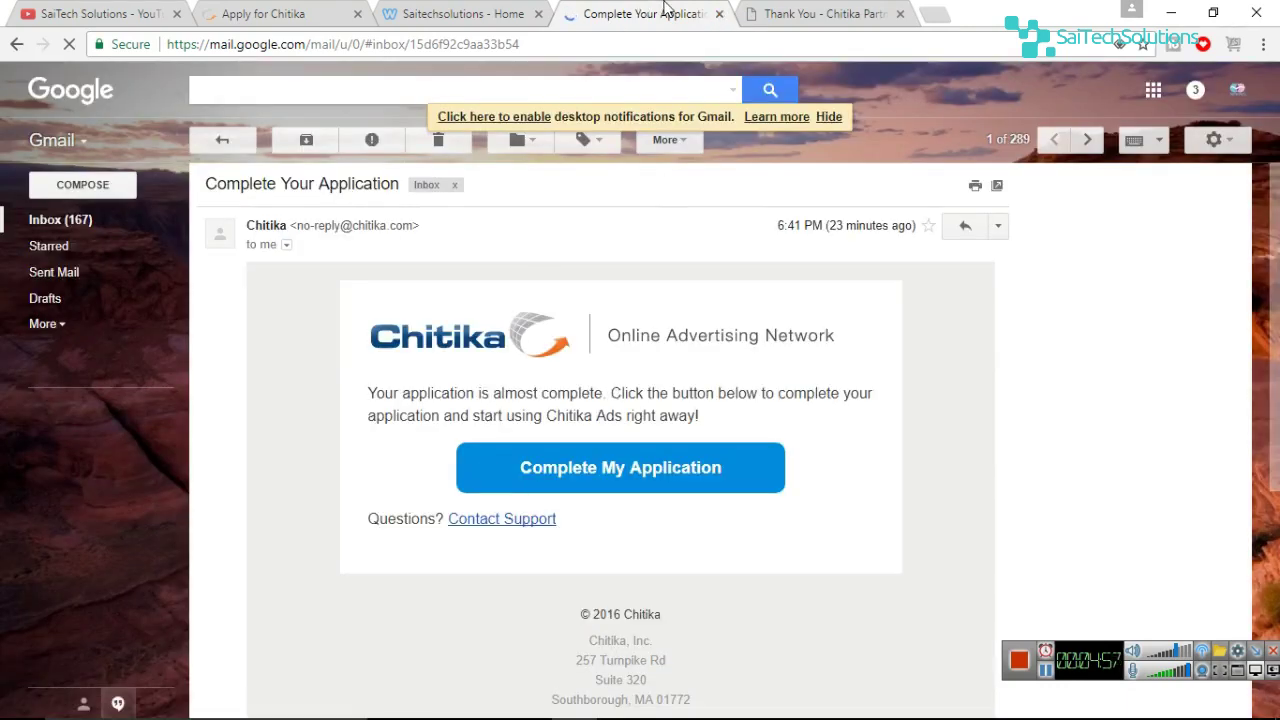
left_click(719, 14)
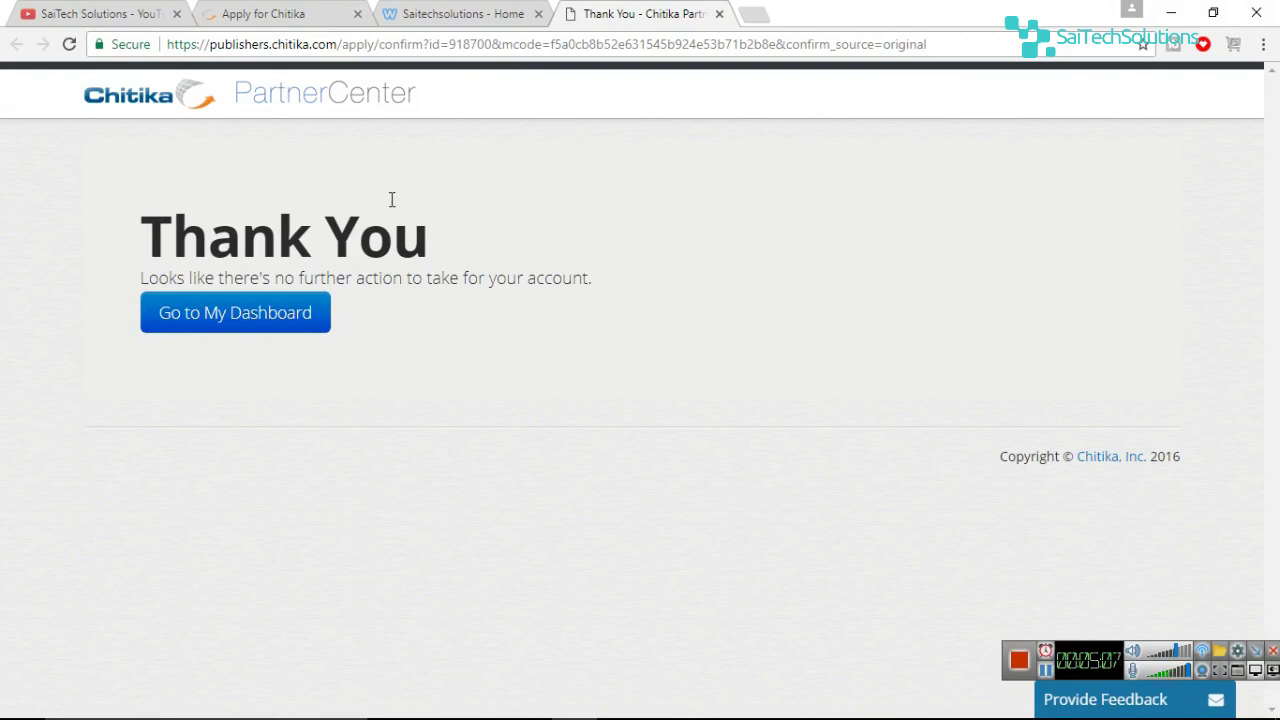
Step: Look over the Chitika application page and the address of the saitechsolution.weebly.com site
left_click(266, 14)
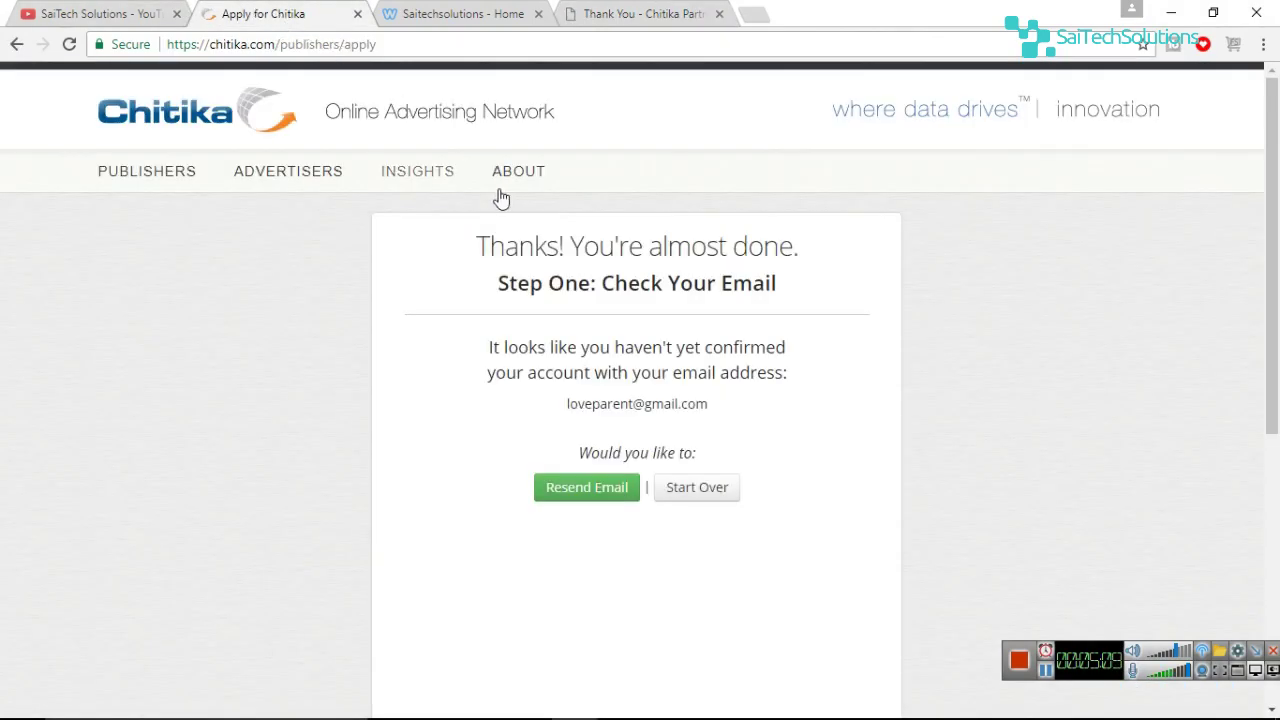
left_click(651, 12)
left_click(461, 12)
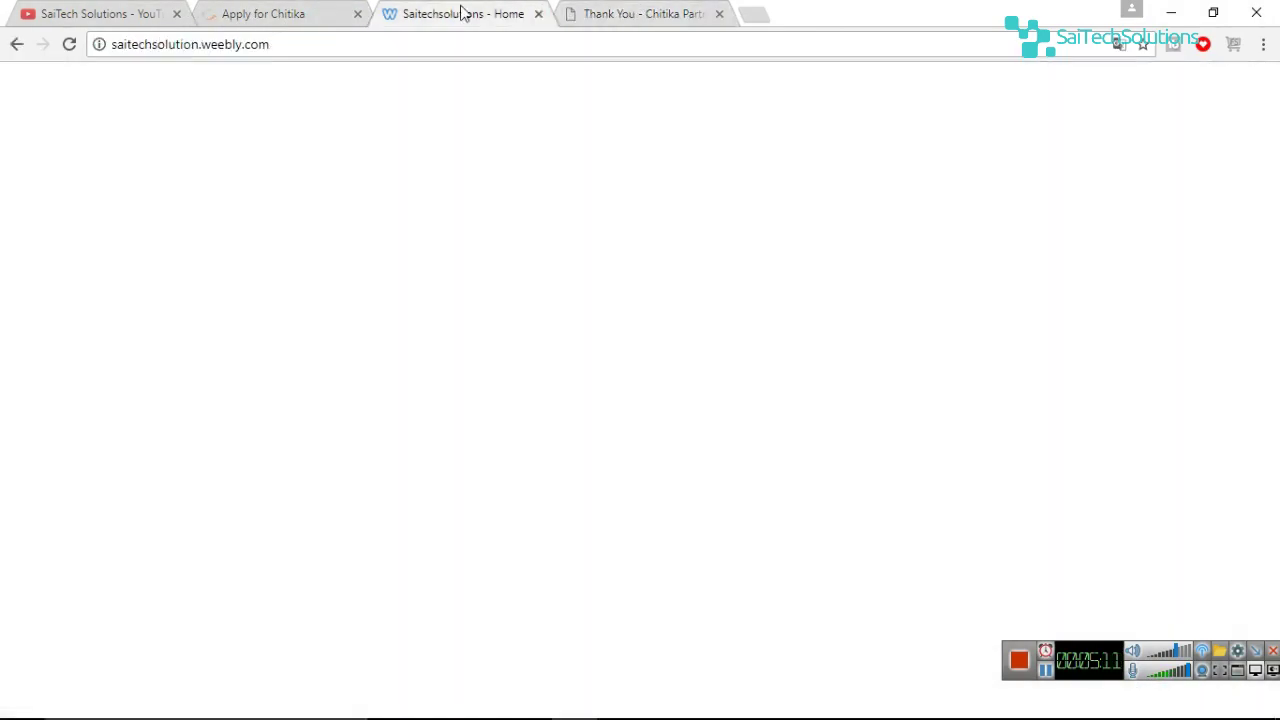
left_click(297, 47)
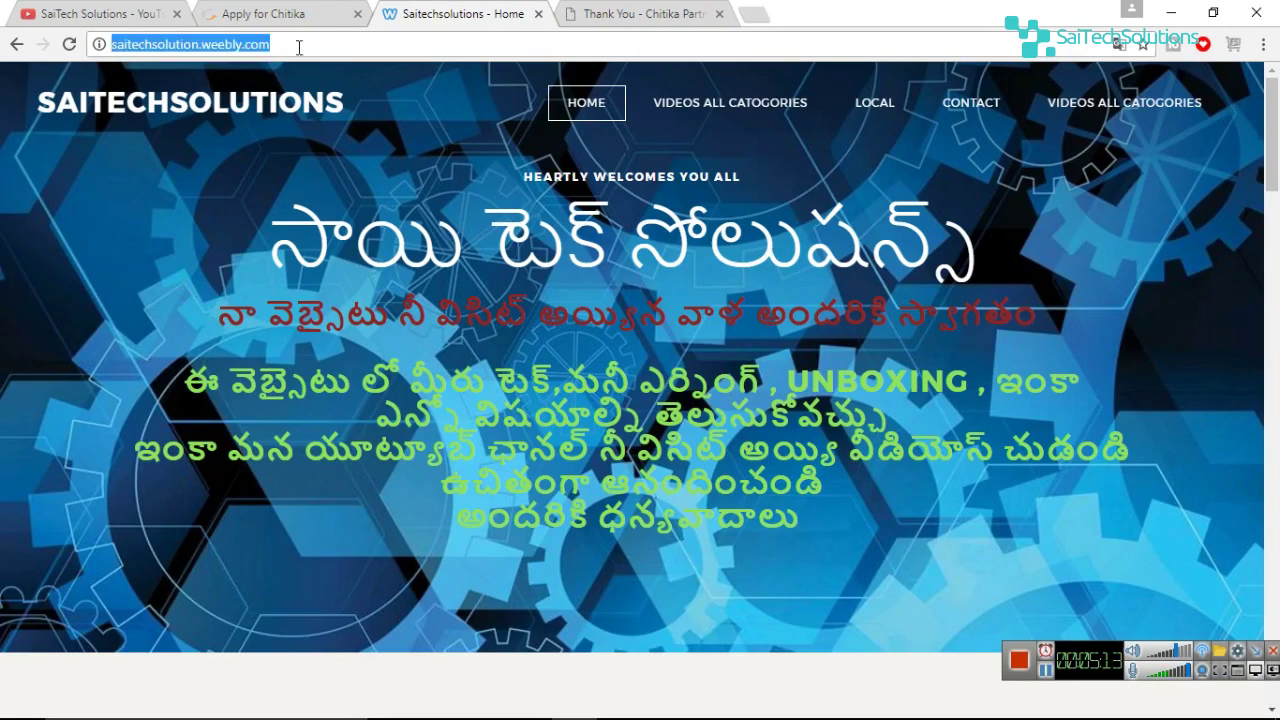
right_click(298, 47)
left_click(334, 117)
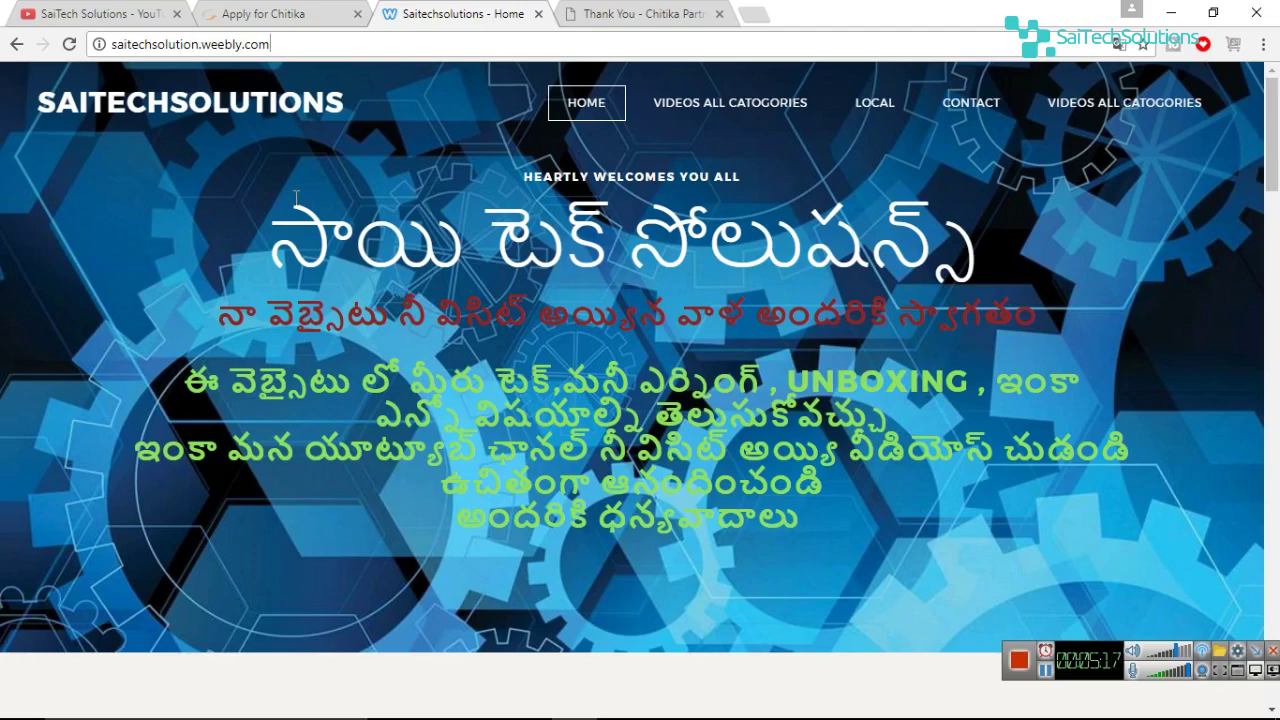
left_click(258, 44)
left_click(357, 44)
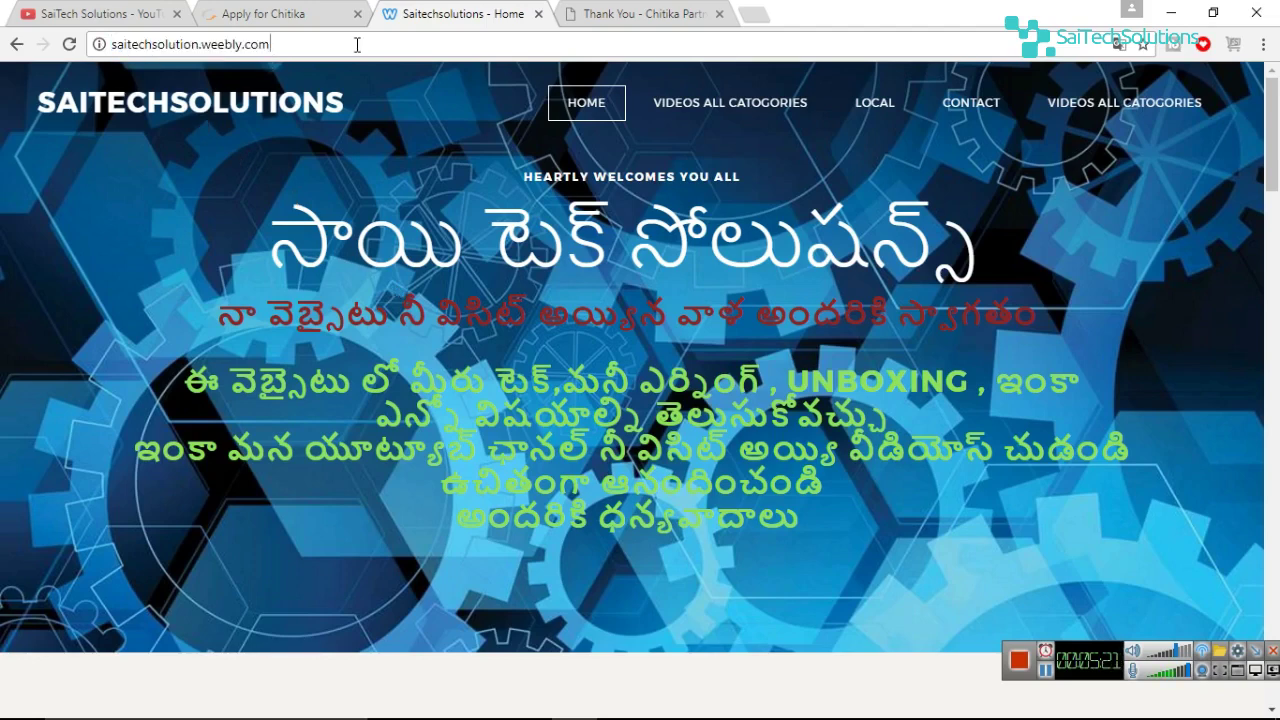
Step: Log in to the Chitika partner dashboard with the account email and password, and save the password in the browser
left_click(597, 13)
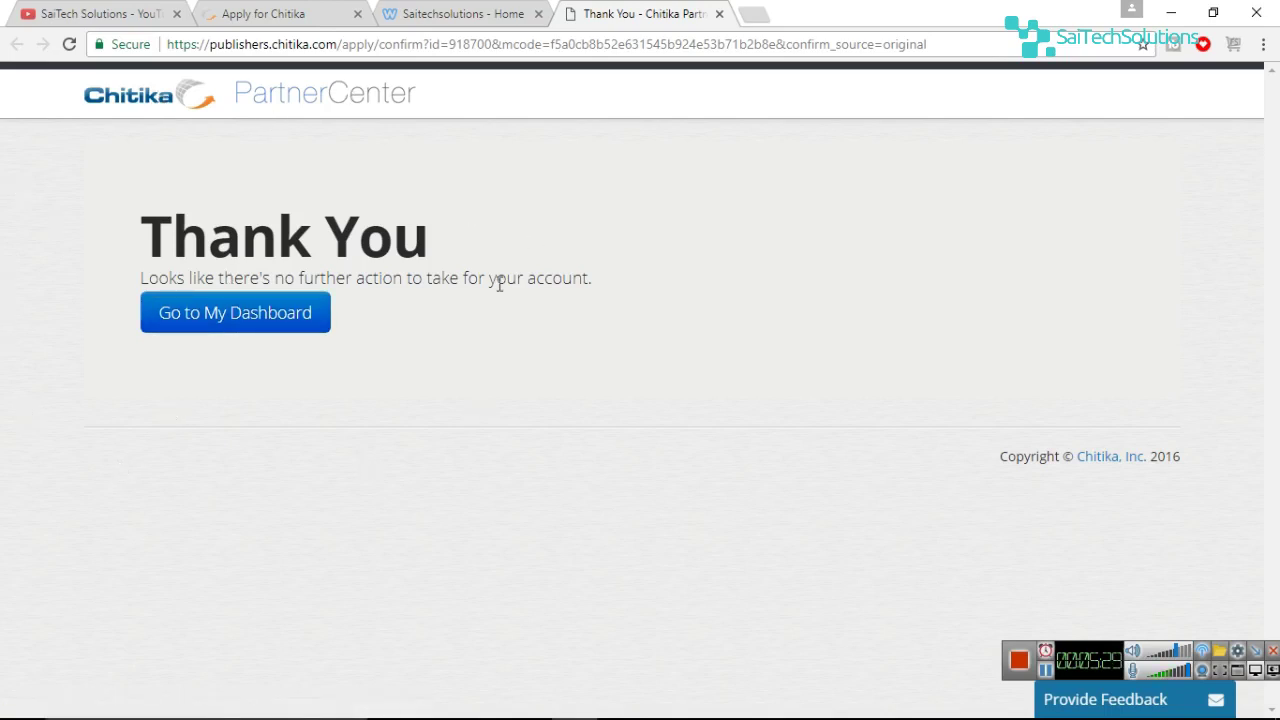
left_click(239, 316)
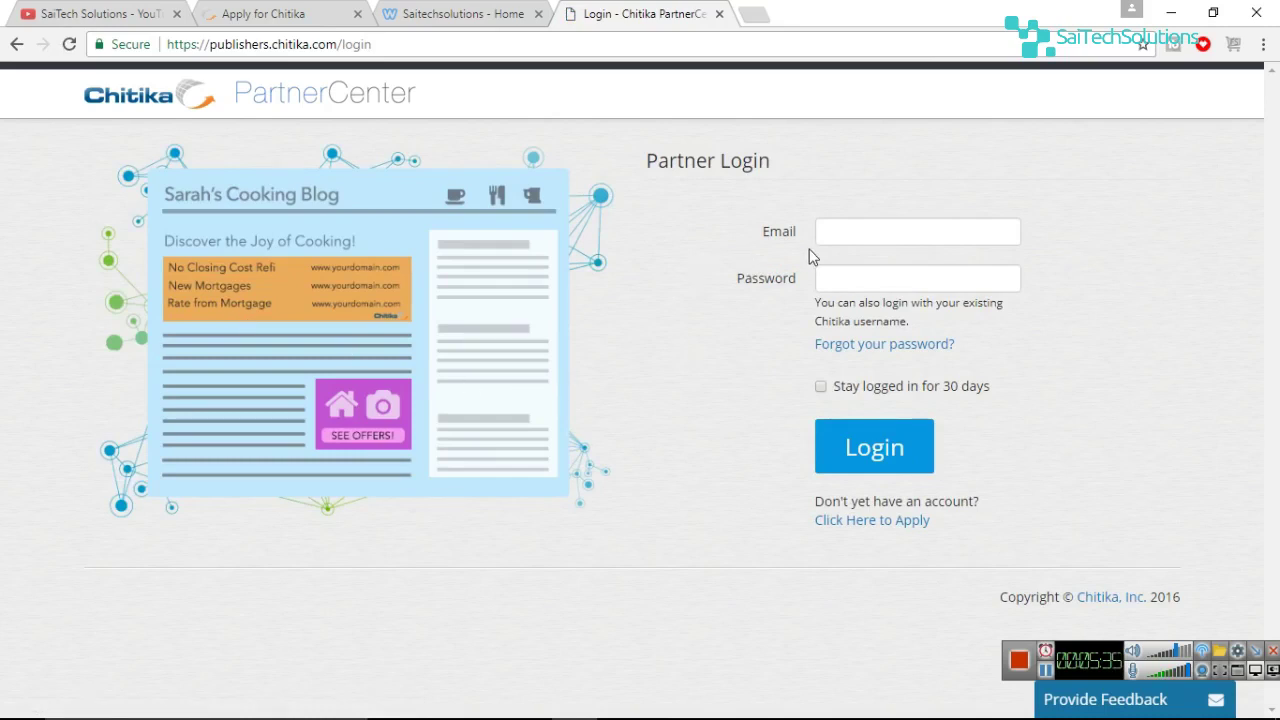
left_click(896, 242)
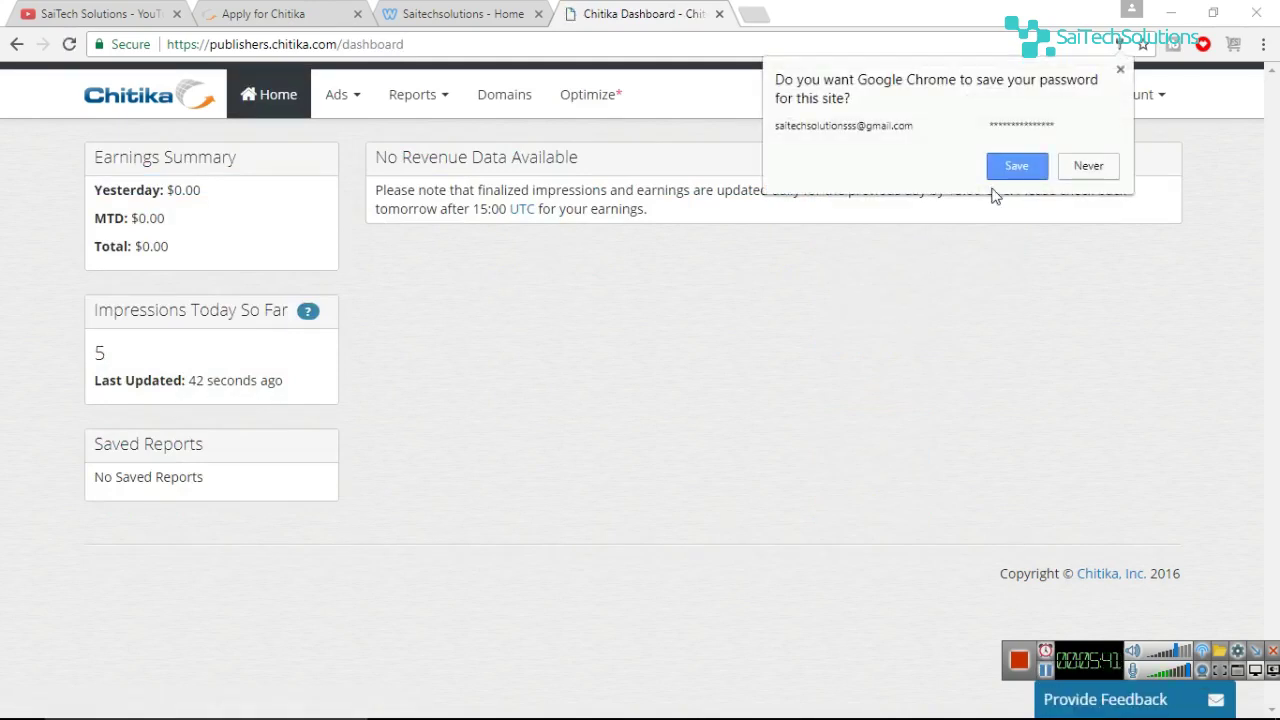
left_click(1018, 168)
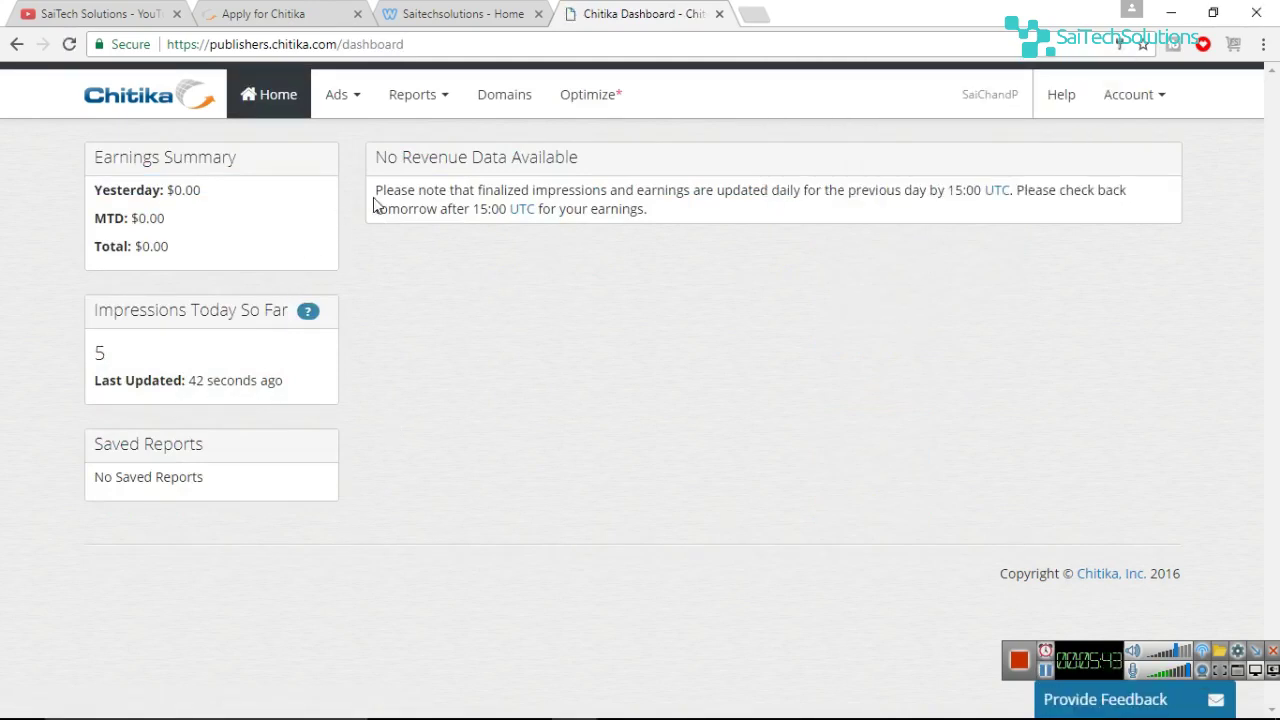
Step: Open the Chitika page for getting ad code and review its Quick Start and Ad Code Generator sections
left_click(352, 94)
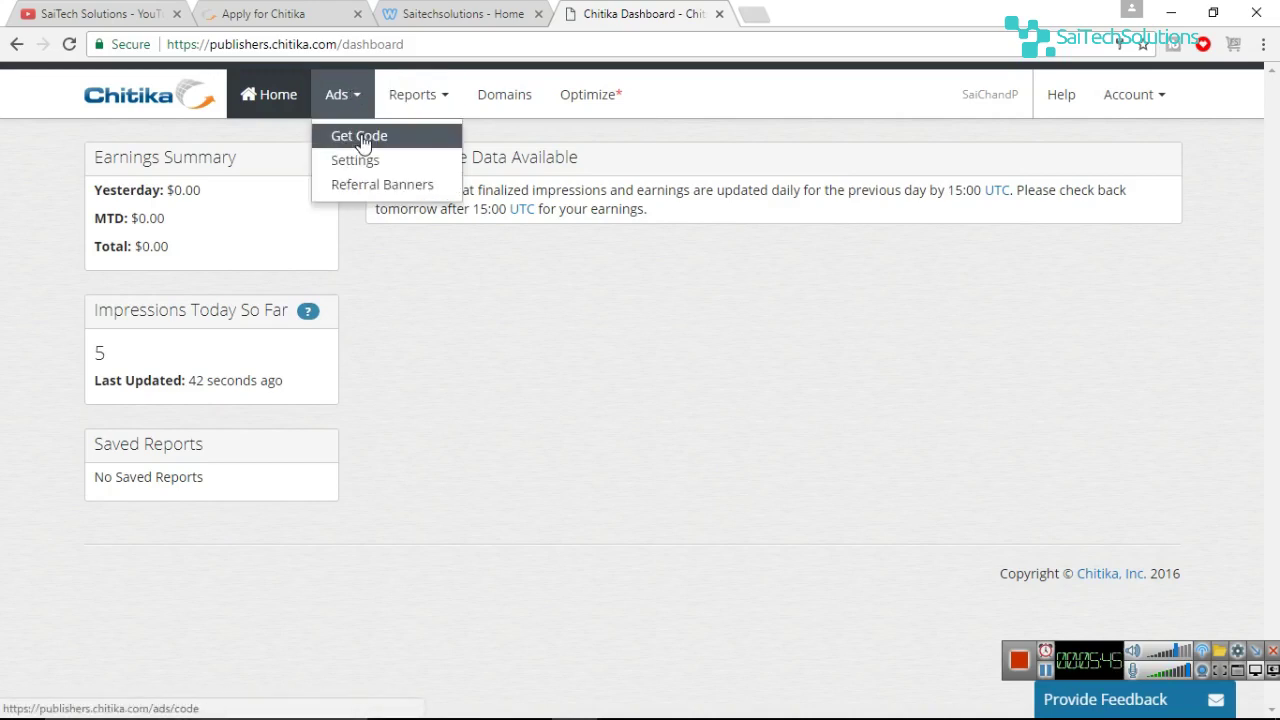
left_click(371, 138)
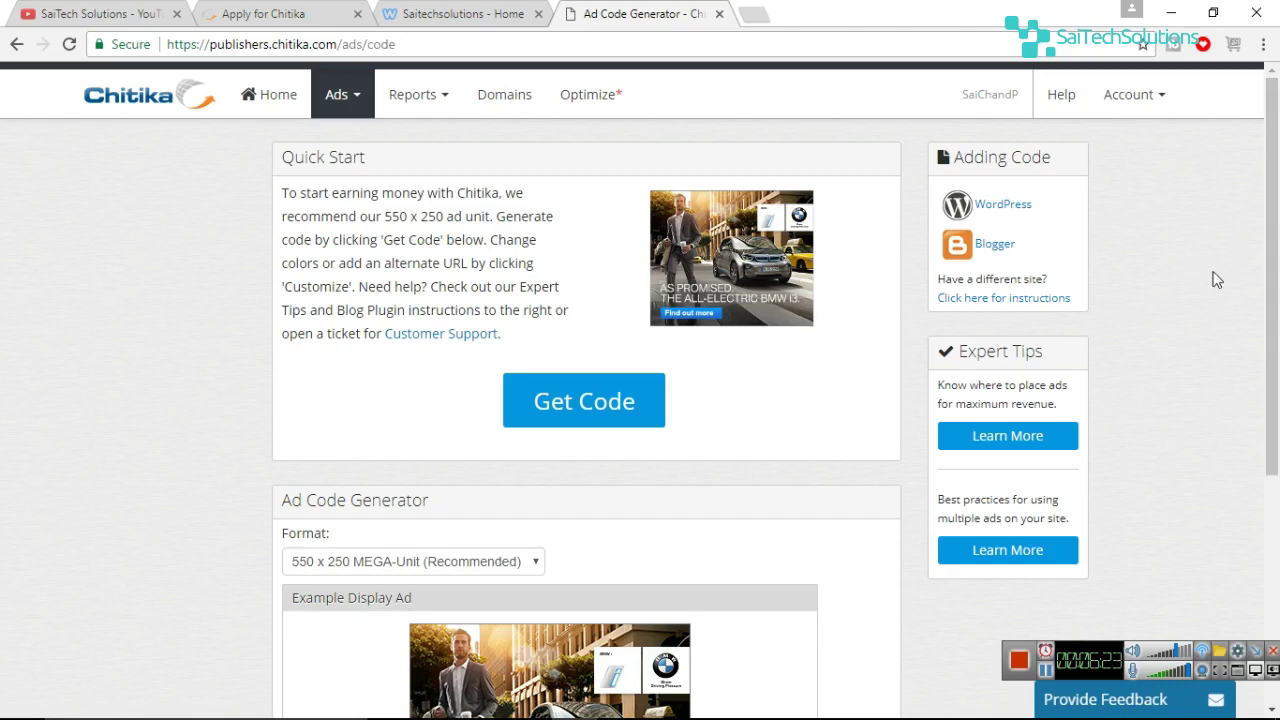
scroll(1277, 275, "down", 1)
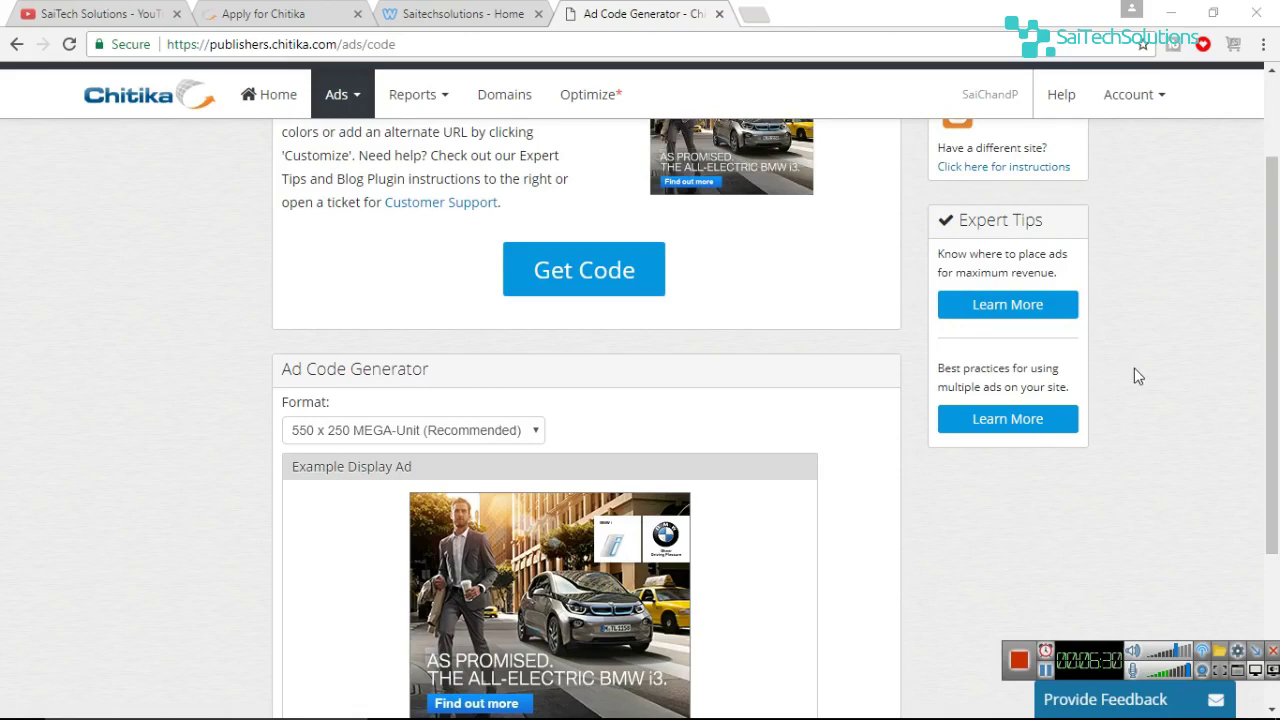
scroll(1270, 250, "up", 1)
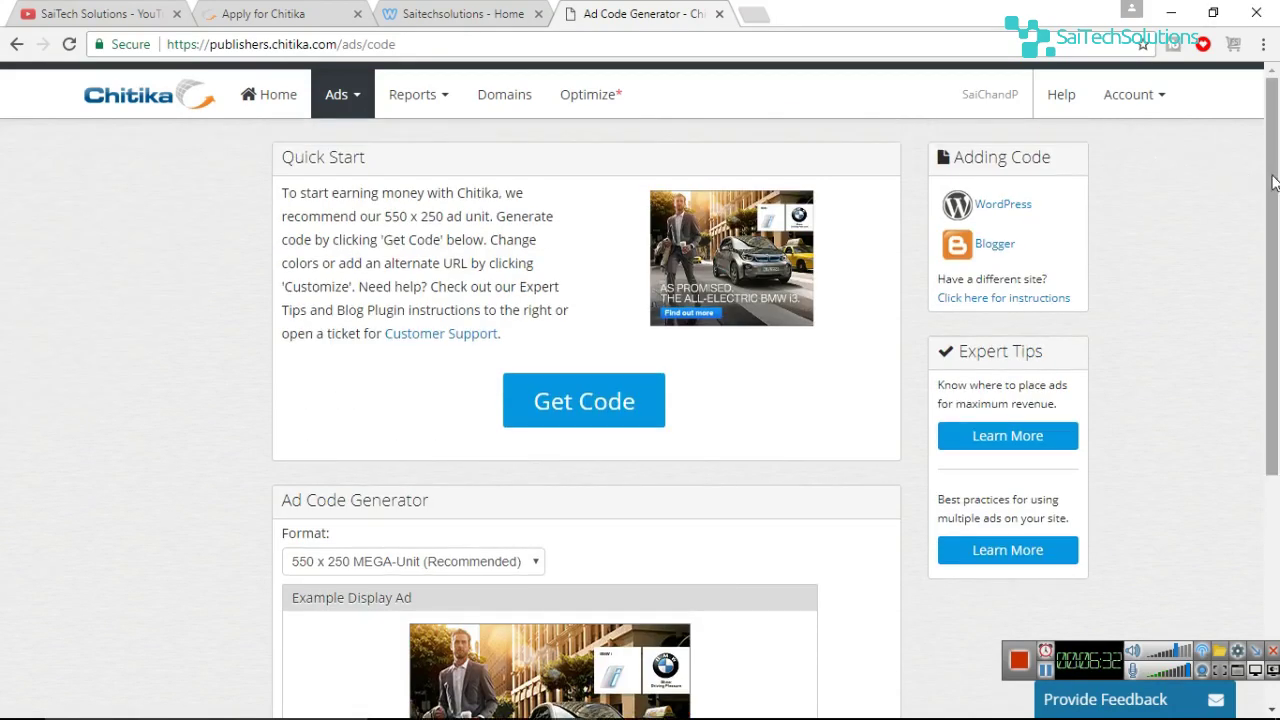
mouse_move(345, 100)
scroll(1278, 275, "down", 3)
scroll(1278, 176, "up", 1)
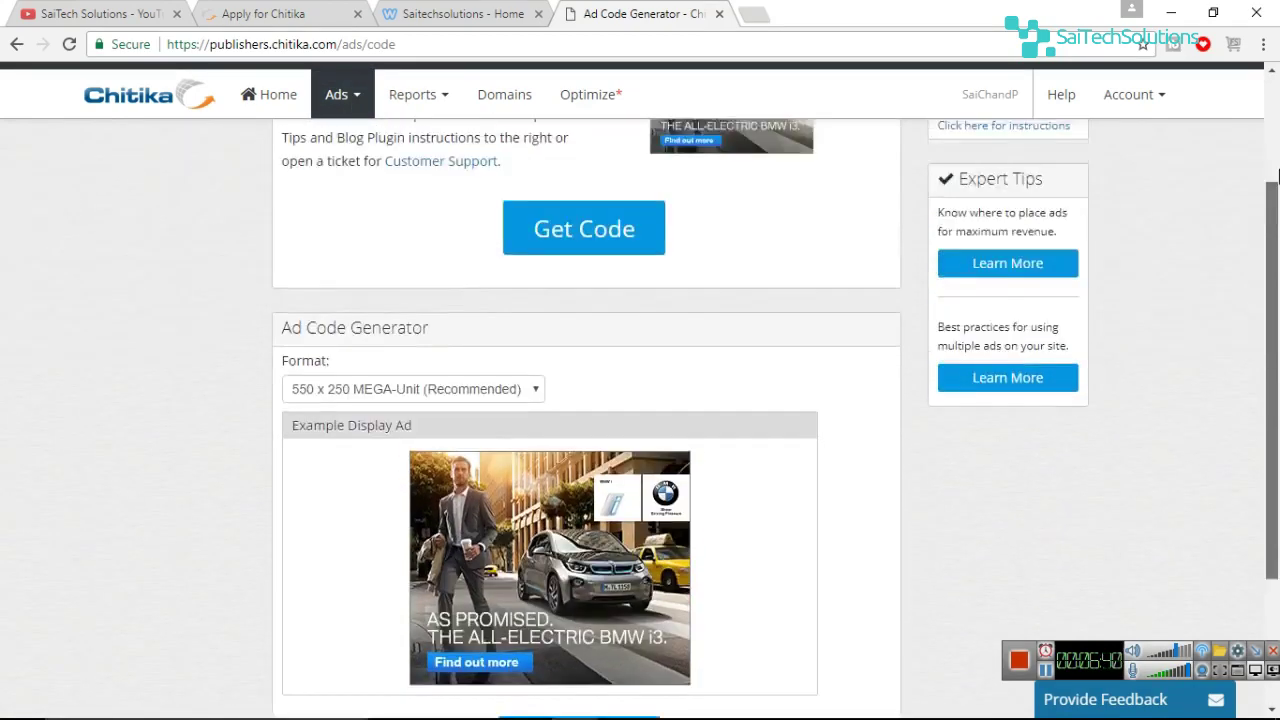
scroll(1278, 176, "up", 2)
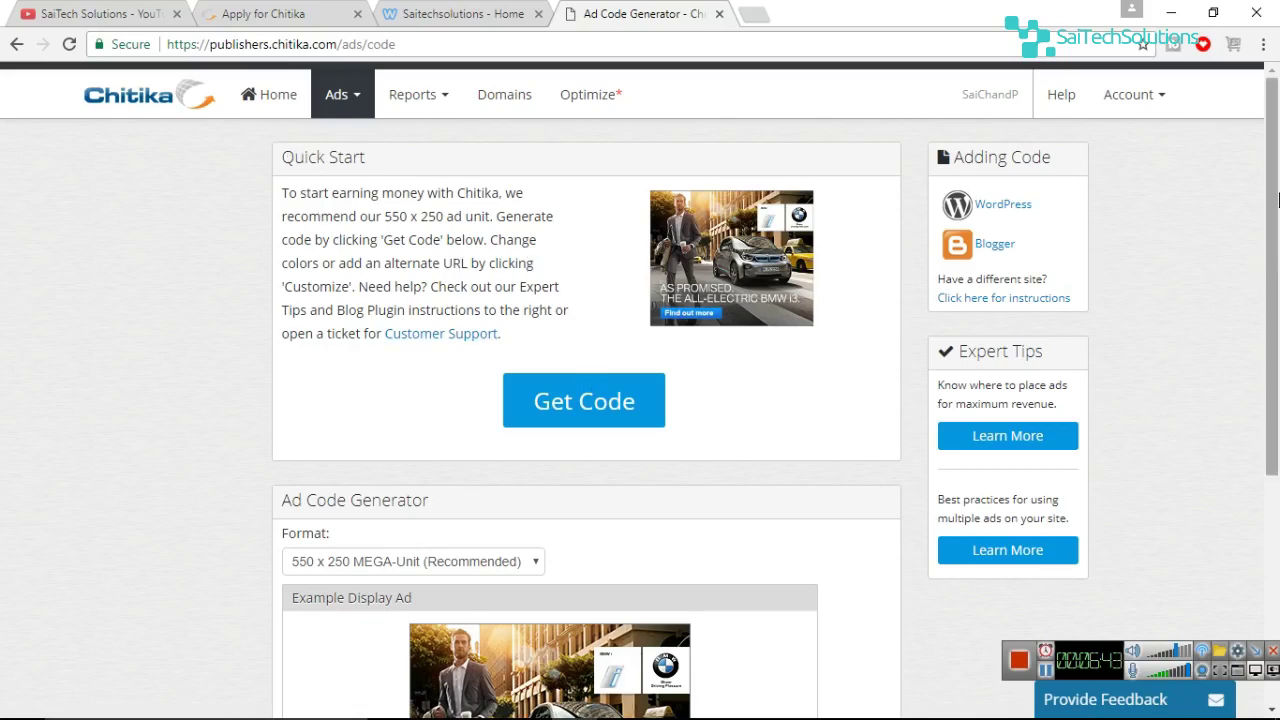
scroll(1205, 398, "down", 4)
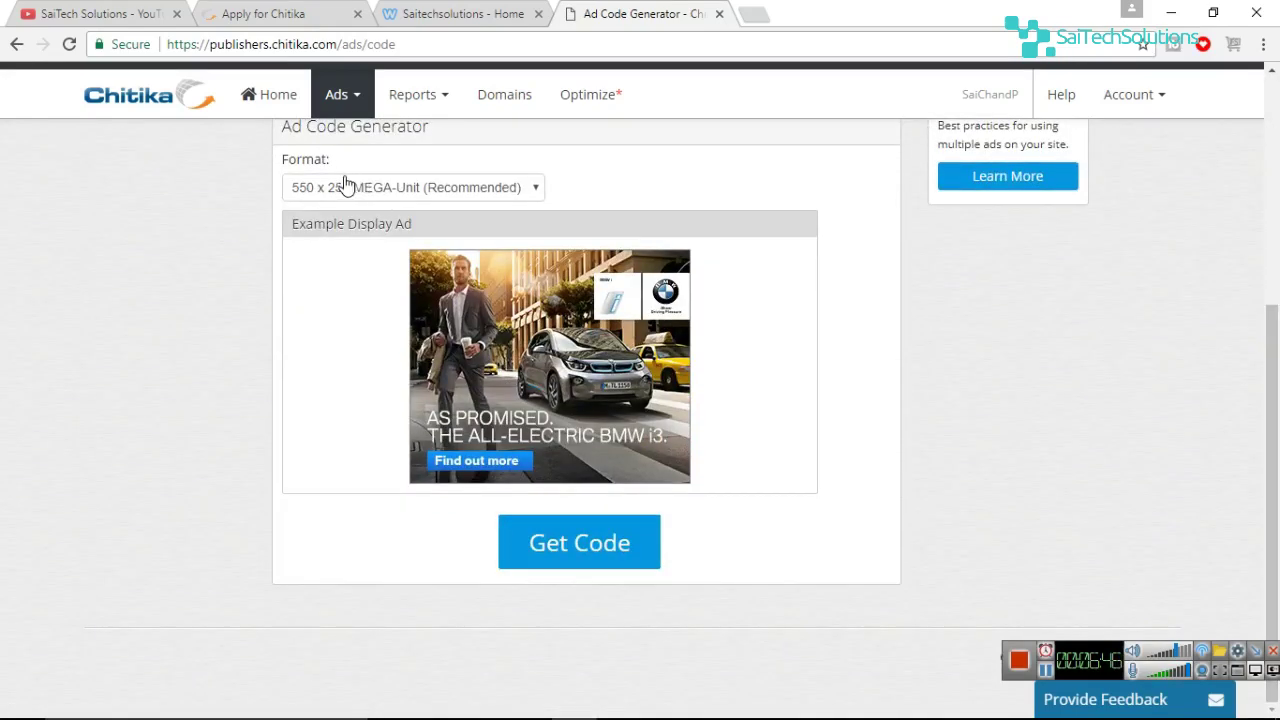
Step: Choose the 160 x 600 Wide Skyscraper ad format and inspect its full example display ad
left_click(353, 187)
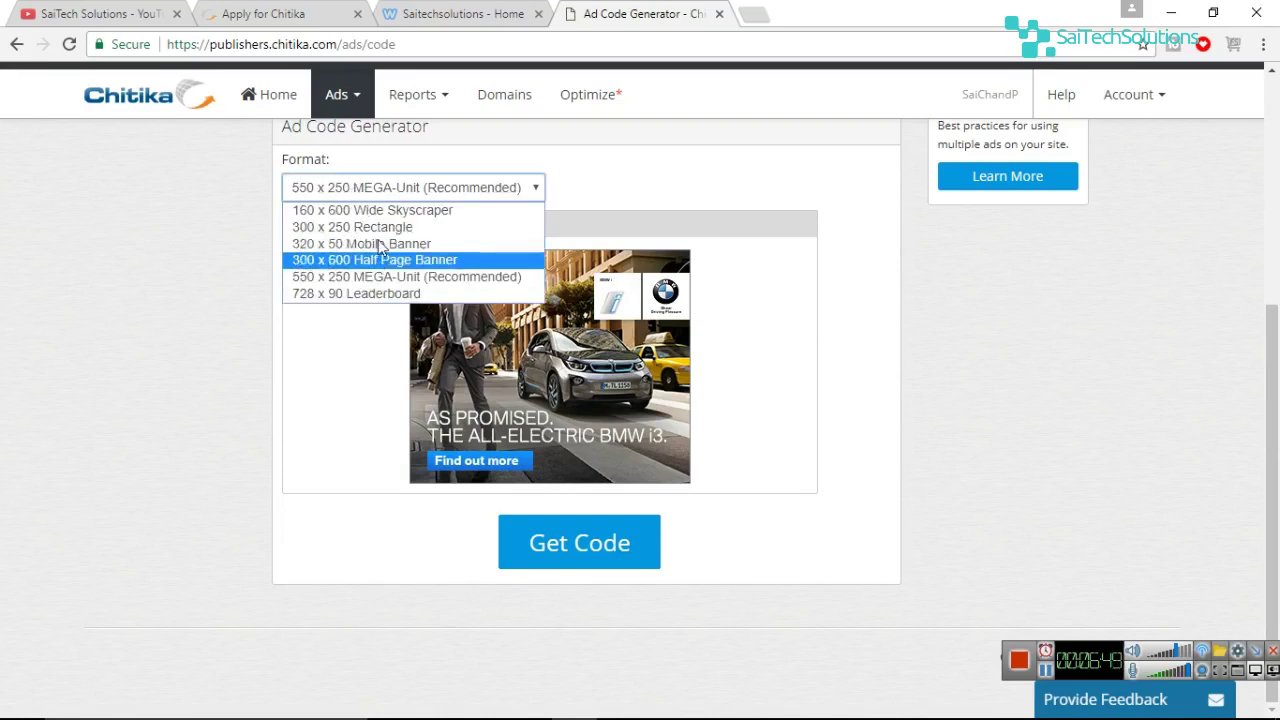
key("Escape")
left_click(392, 203)
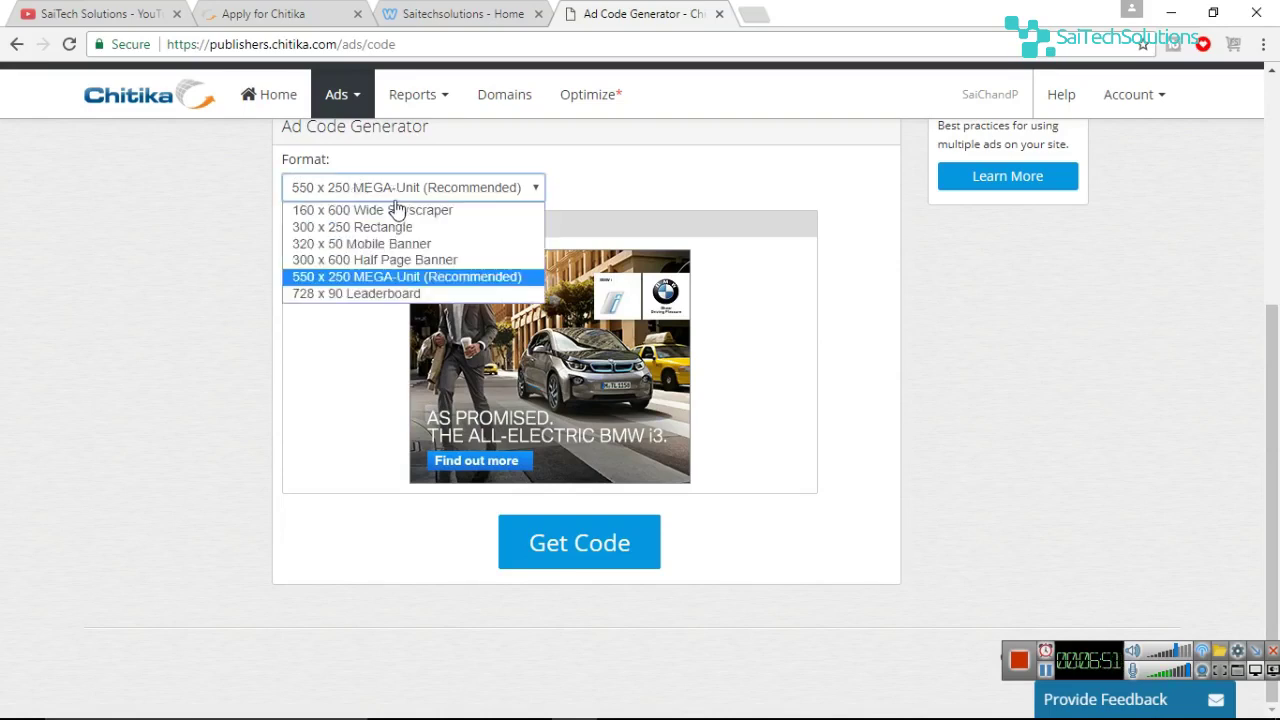
left_click(392, 208)
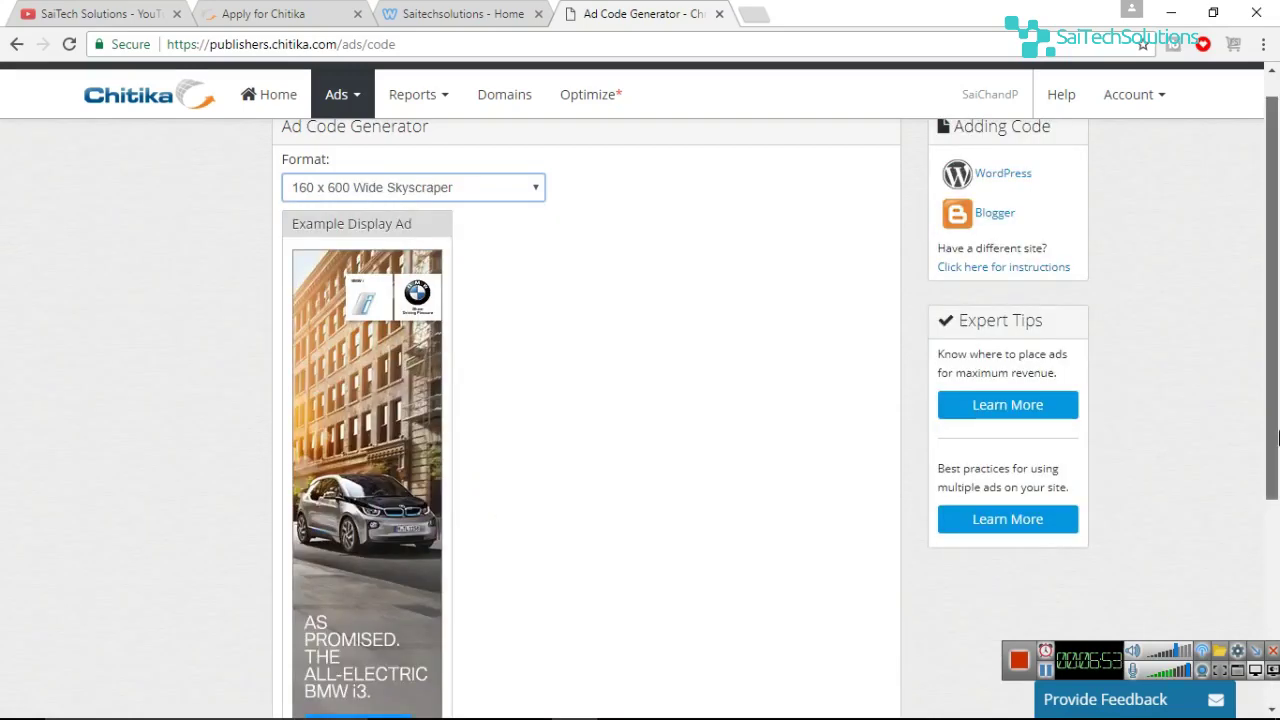
scroll(434, 545, "down", 2)
left_click_drag(1274, 490, 1277, 413)
scroll(965, 432, "down", 3)
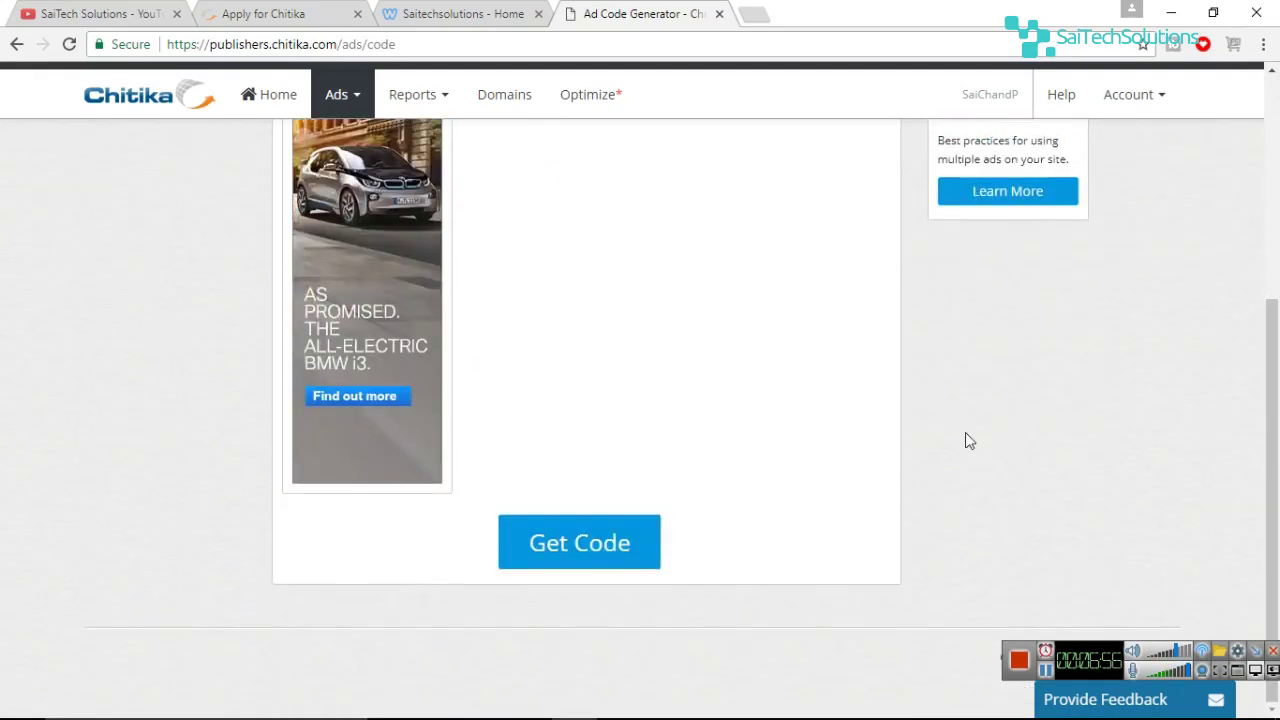
scroll(1272, 400, "up", 4)
Step: Try out the 300 x 250 Rectangle, 320 x 50 Mobile Banner and 300 x 600 Half Page Banner ad formats
left_click(416, 227)
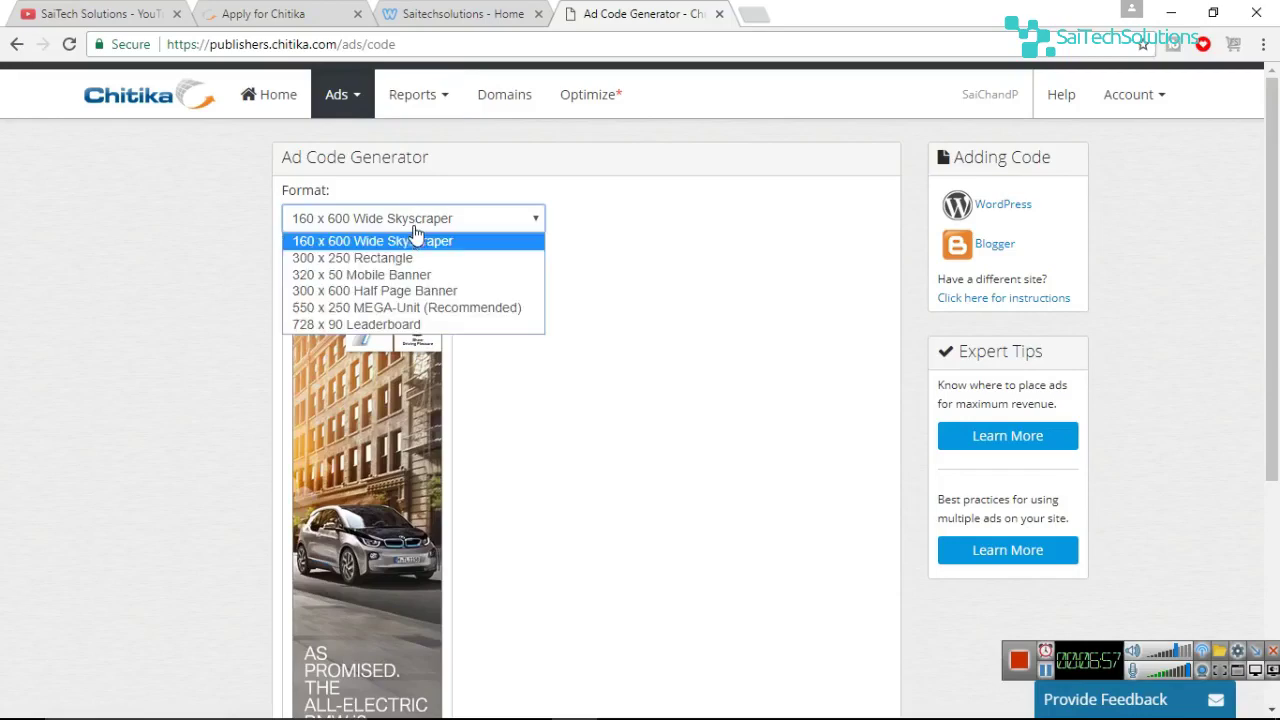
left_click(416, 254)
left_click(416, 228)
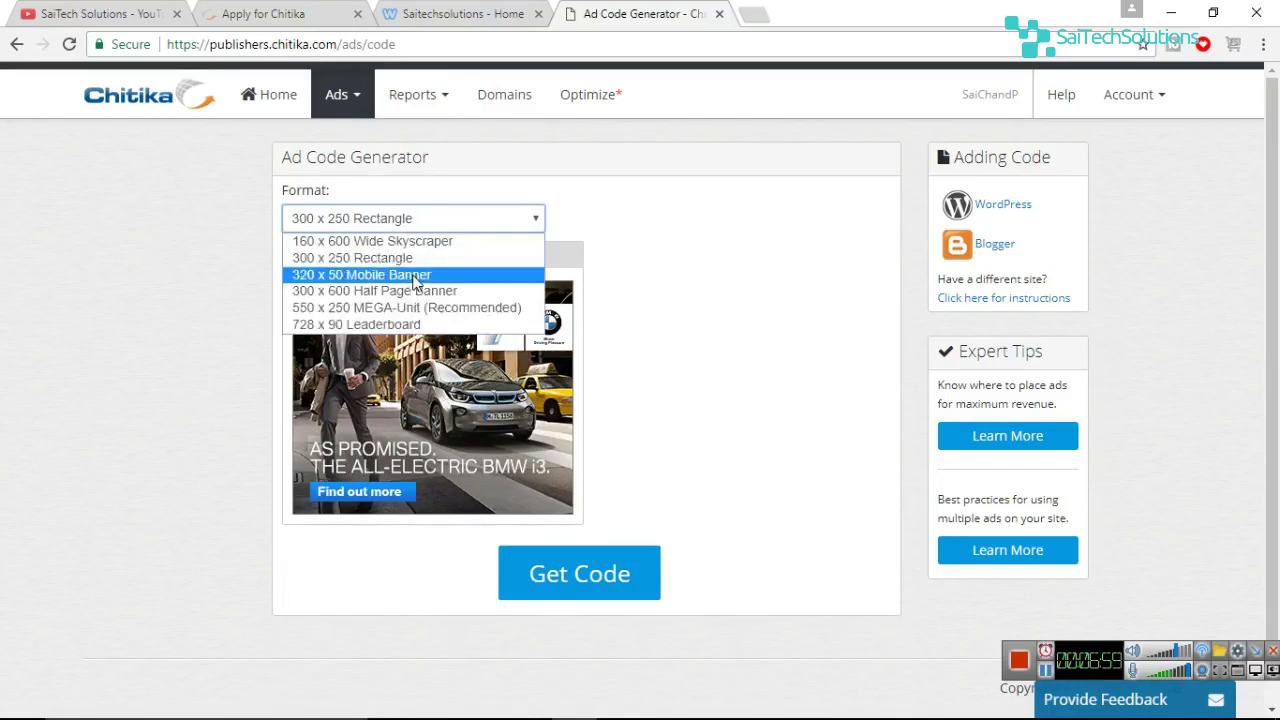
left_click(418, 273)
left_click(422, 227)
left_click(430, 289)
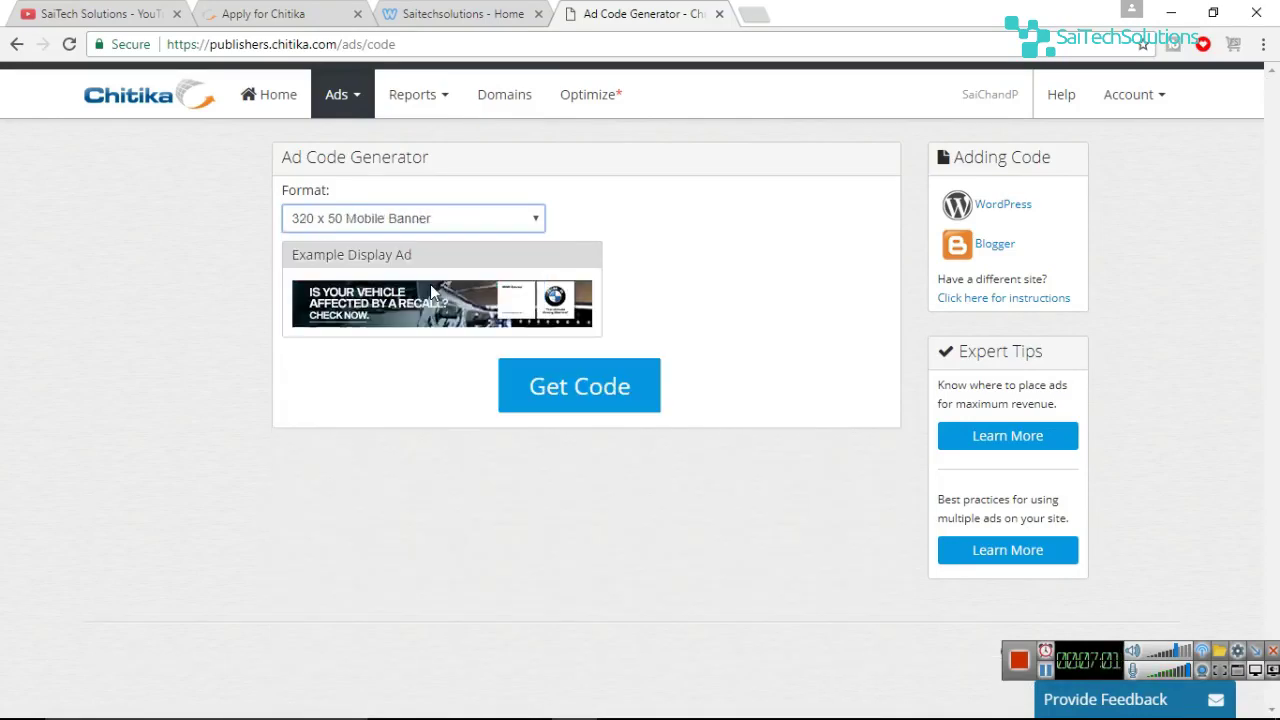
Step: Set the ad format to 160 x 600 Wide Skyscraper and generate its ad code
left_click(450, 227)
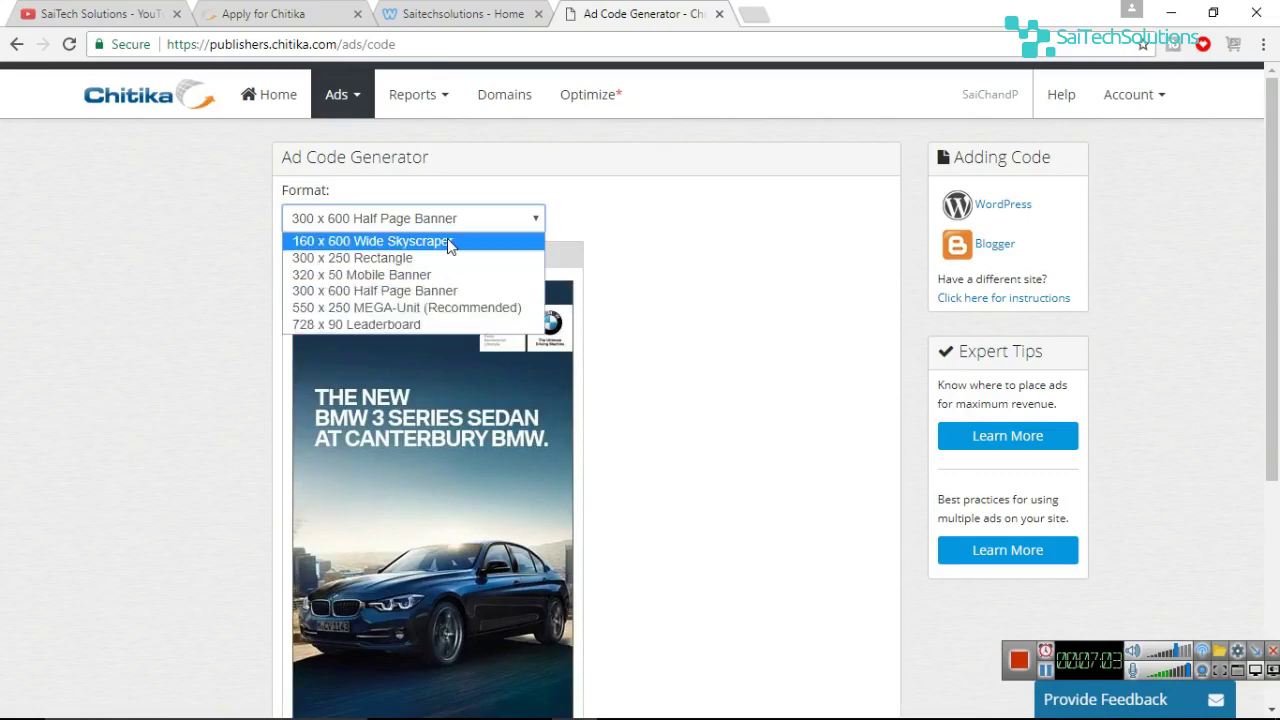
left_click(455, 240)
left_click_drag(1278, 233, 1271, 398)
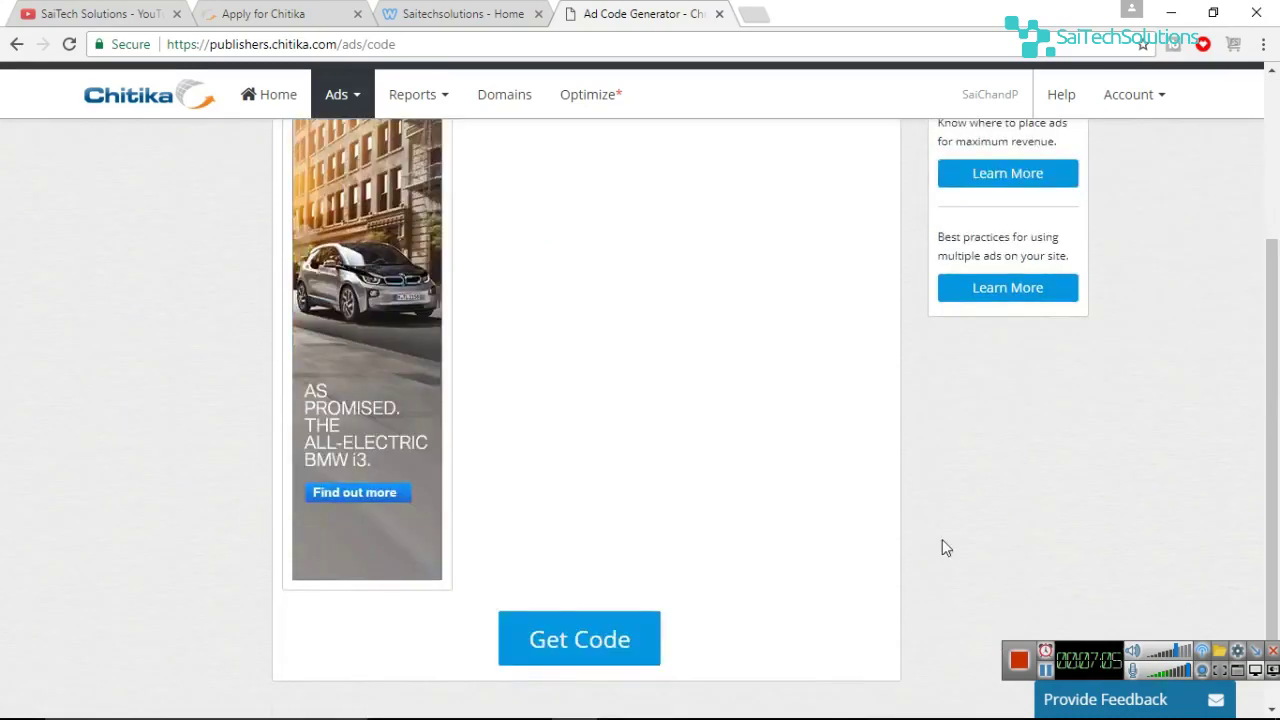
left_click(593, 648)
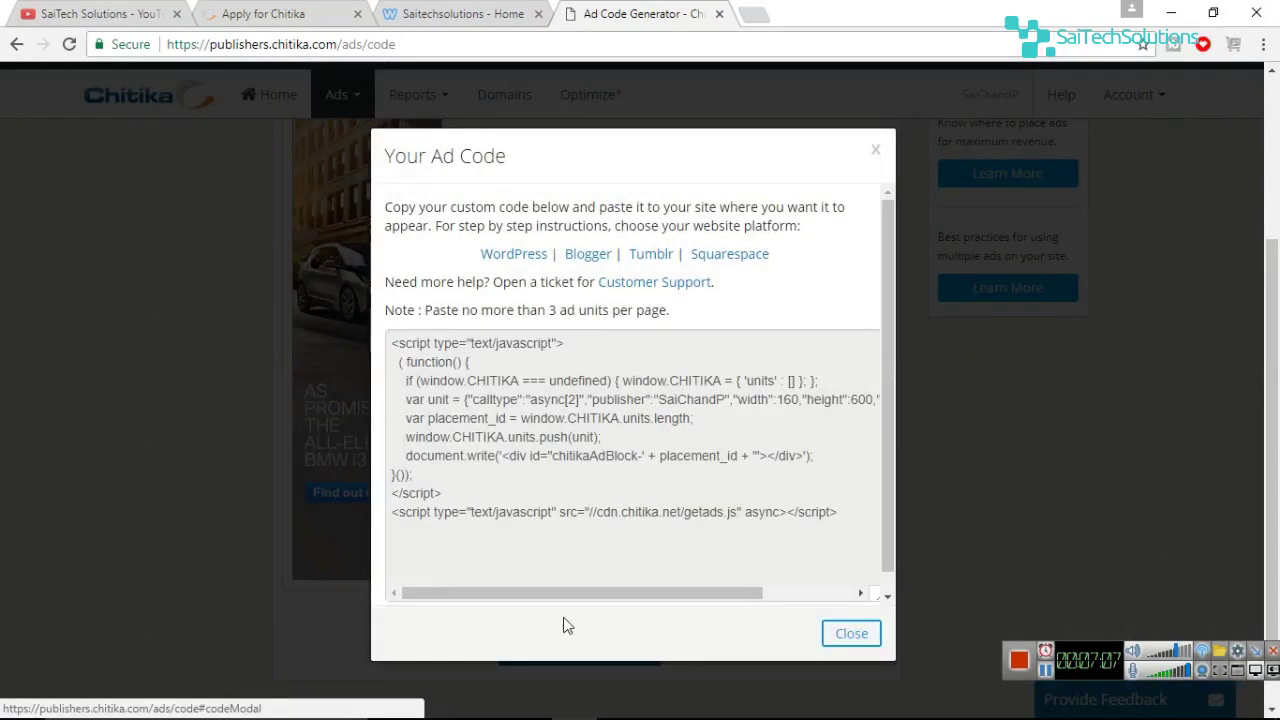
Step: Copy the entire generated ad script and close the ad code dialog
left_click(549, 437)
right_click(549, 437)
left_click(586, 443)
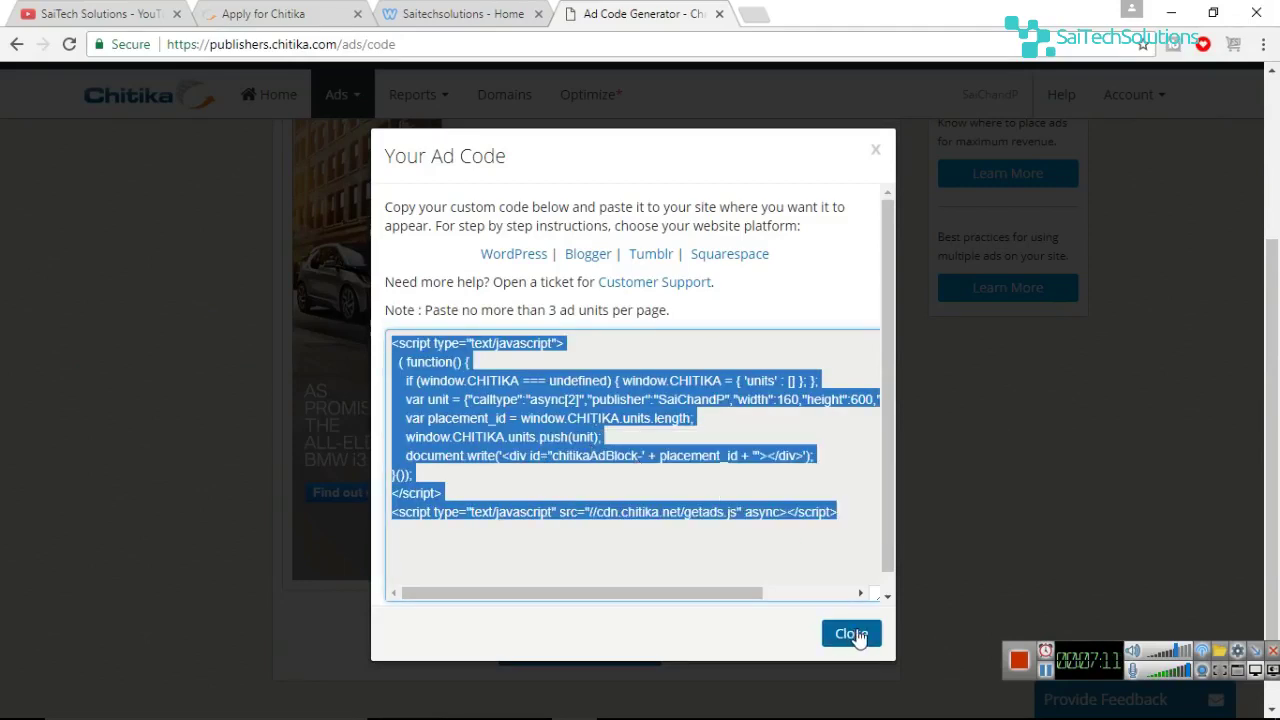
left_click(853, 634)
Step: Replace the live Saitechsolutions page with weebly.com and open the site in the Weebly editor
left_click(507, 8)
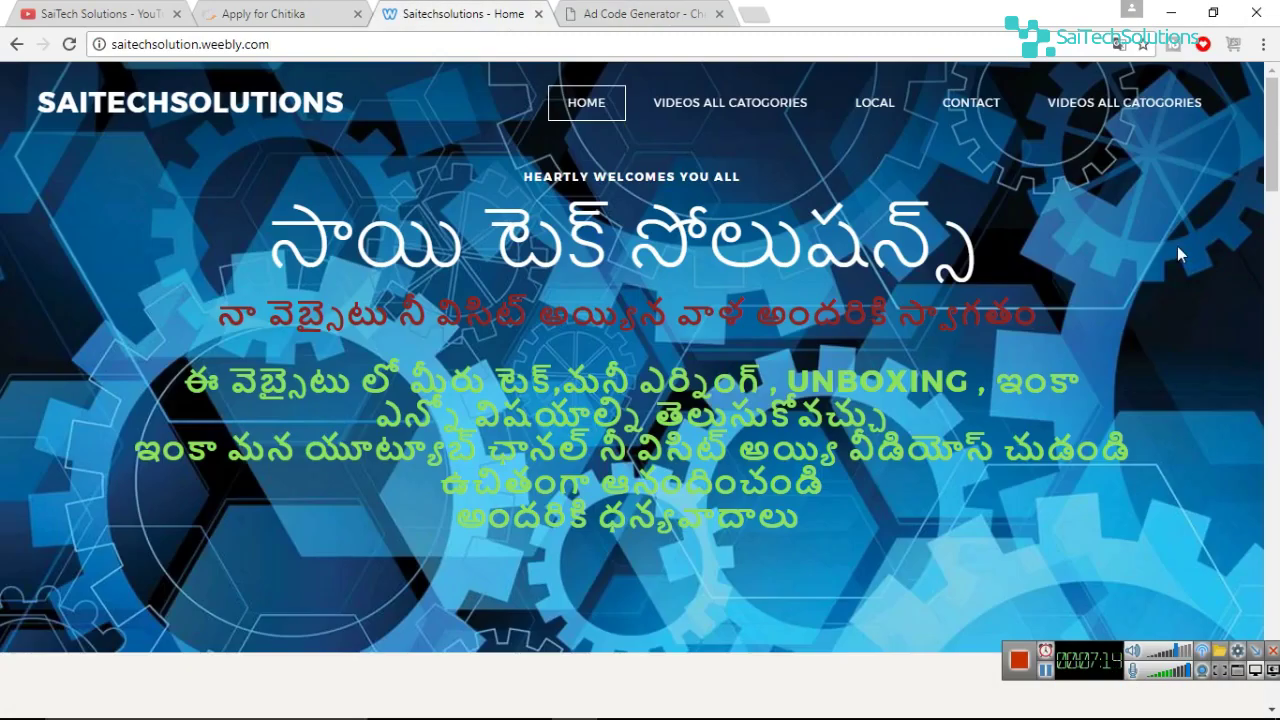
left_click(580, 40)
type("wee")
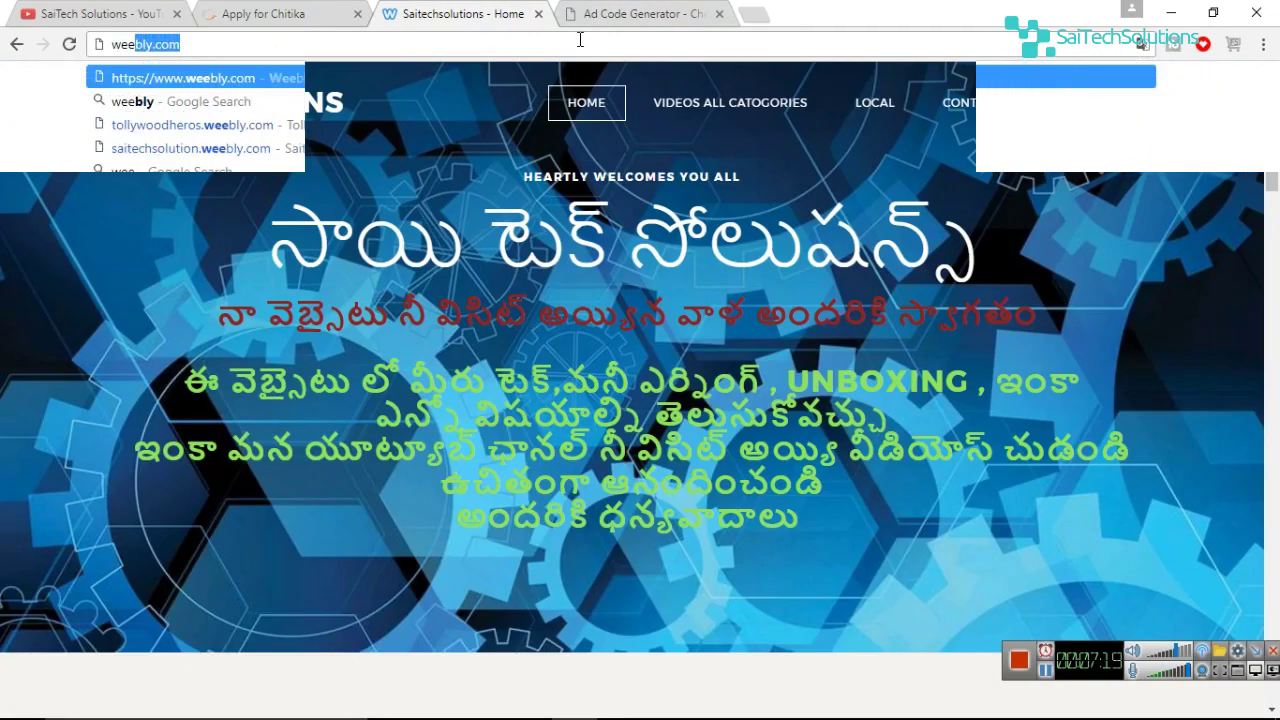
left_click(356, 194)
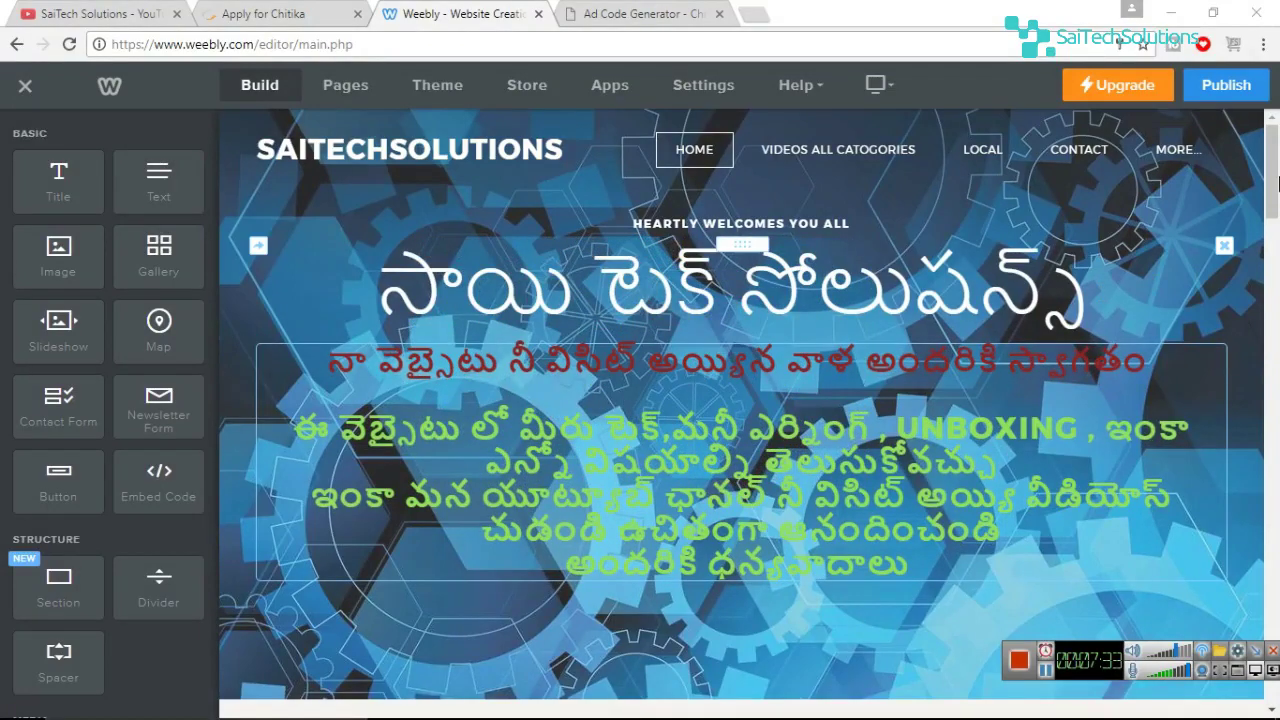
Step: Add an Embed Code element to the blank section below the betting system link on the home page
scroll(1273, 222, "down", 3)
scroll(1273, 222, "down", 3)
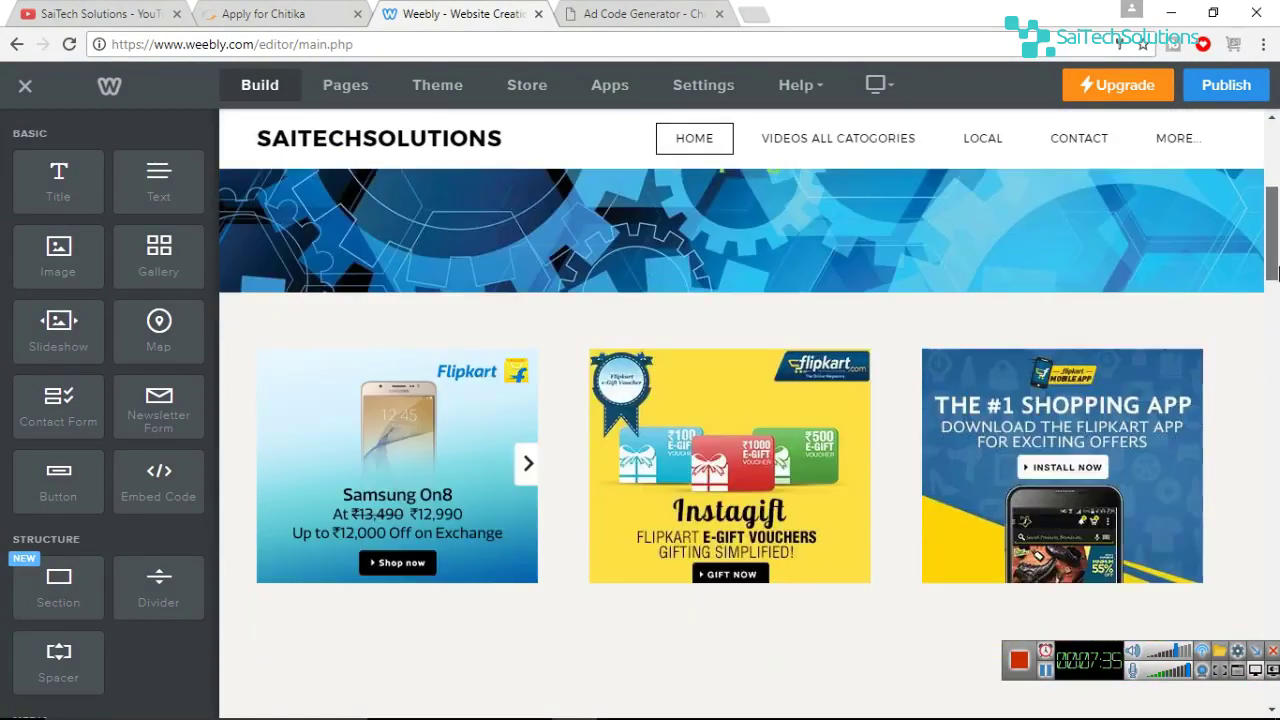
scroll(1273, 270, "up", 3)
scroll(1273, 300, "down", 4)
scroll(1276, 320, "down", 2)
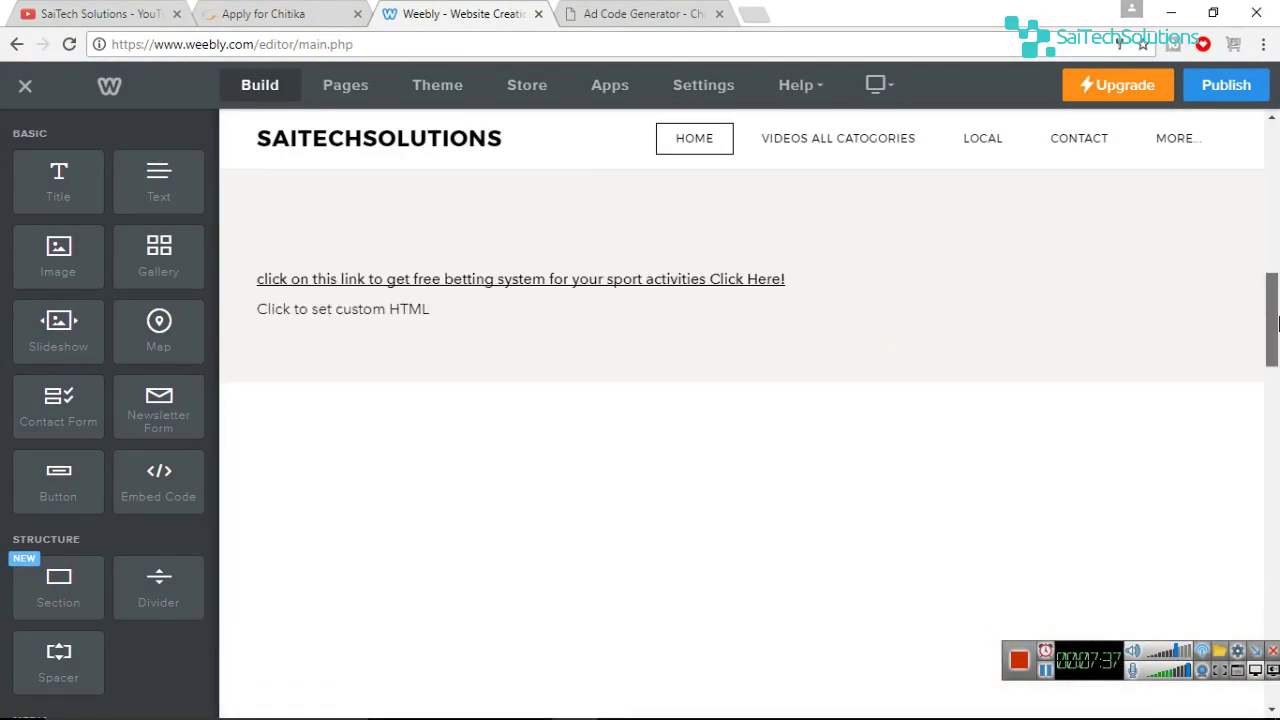
scroll(1276, 358, "down", 3)
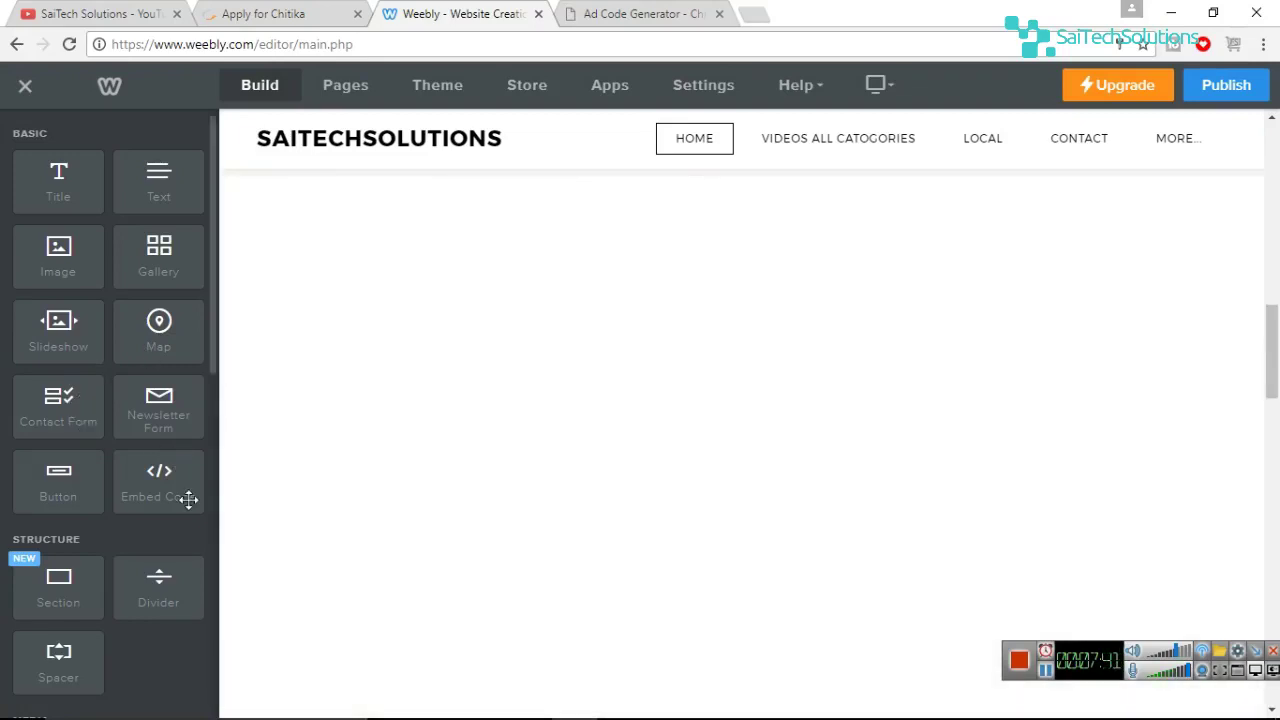
left_click_drag(169, 481, 460, 457)
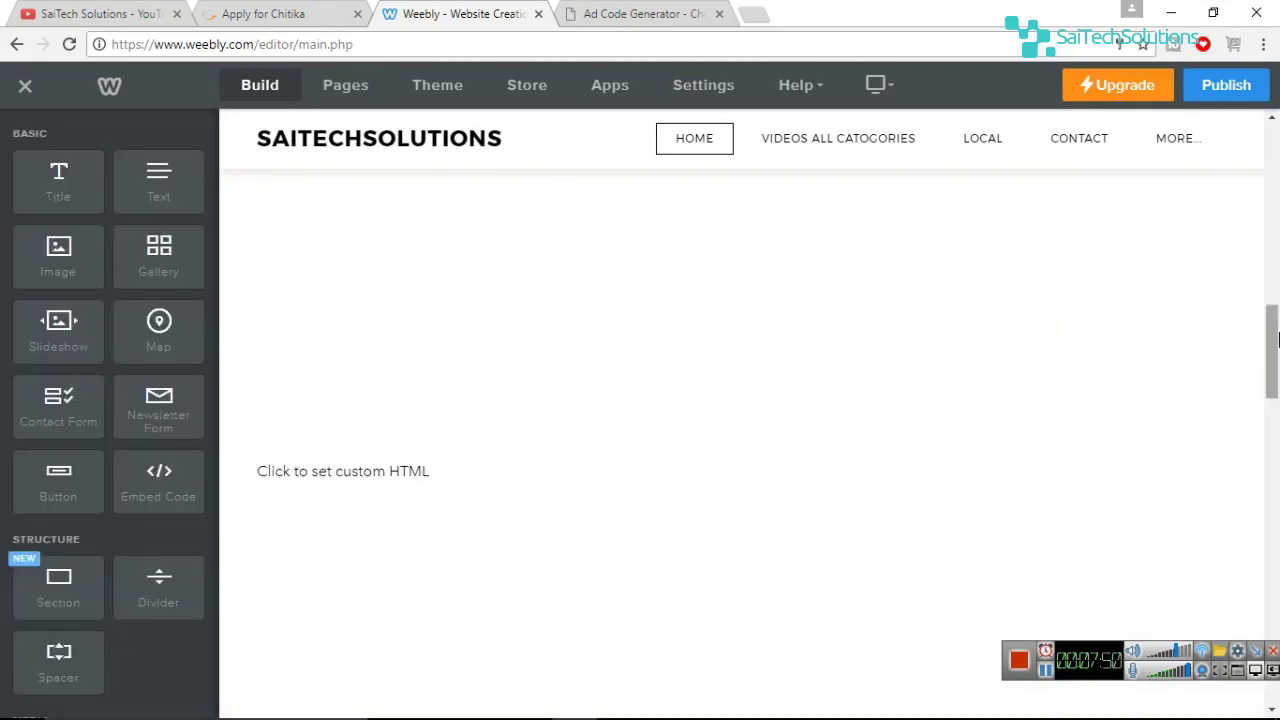
Step: Replace the new element's placeholder HTML with the copied Chitika ad script and publish the website
left_click_drag(1277, 340, 1277, 365)
scroll(1277, 365, "up", 2)
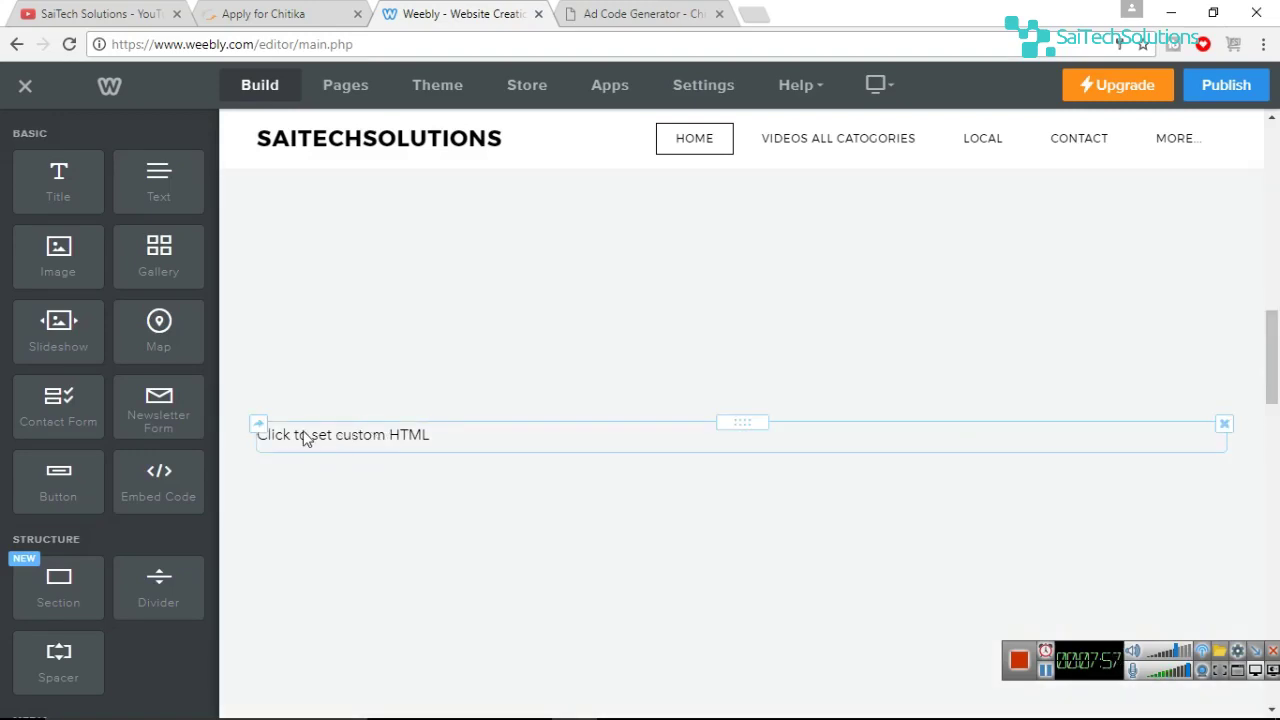
left_click(401, 438)
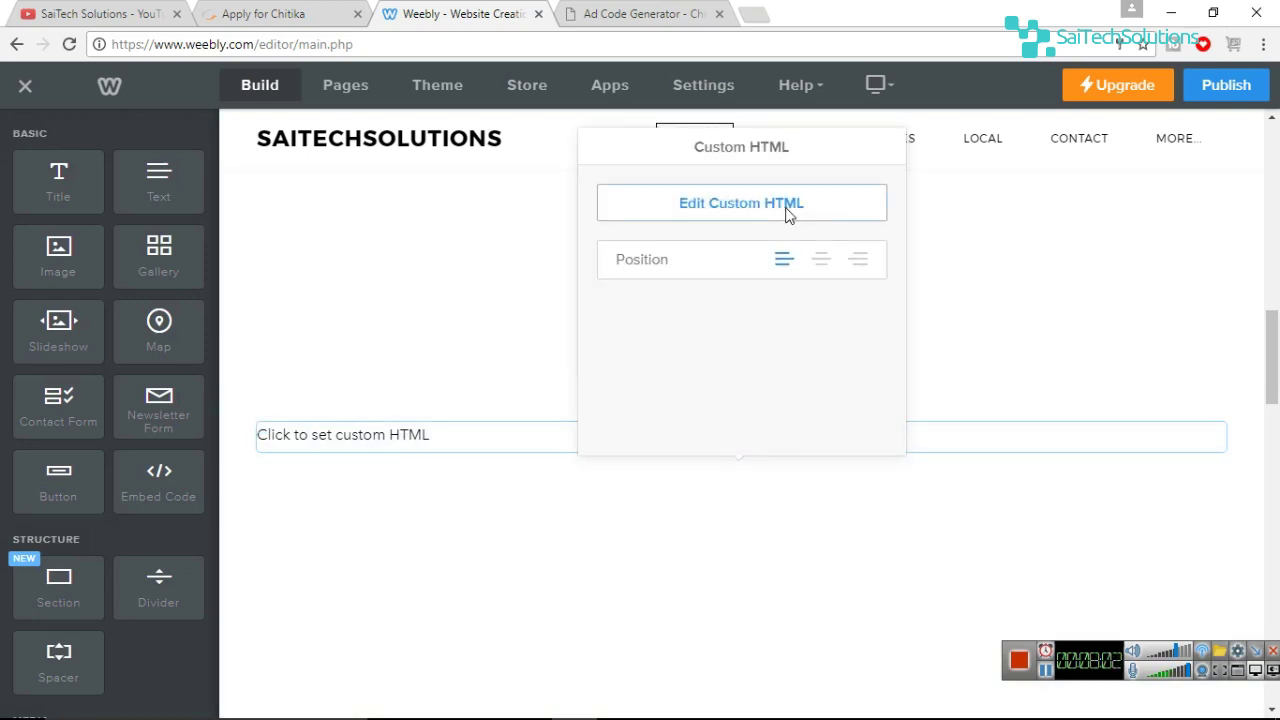
left_click(787, 210)
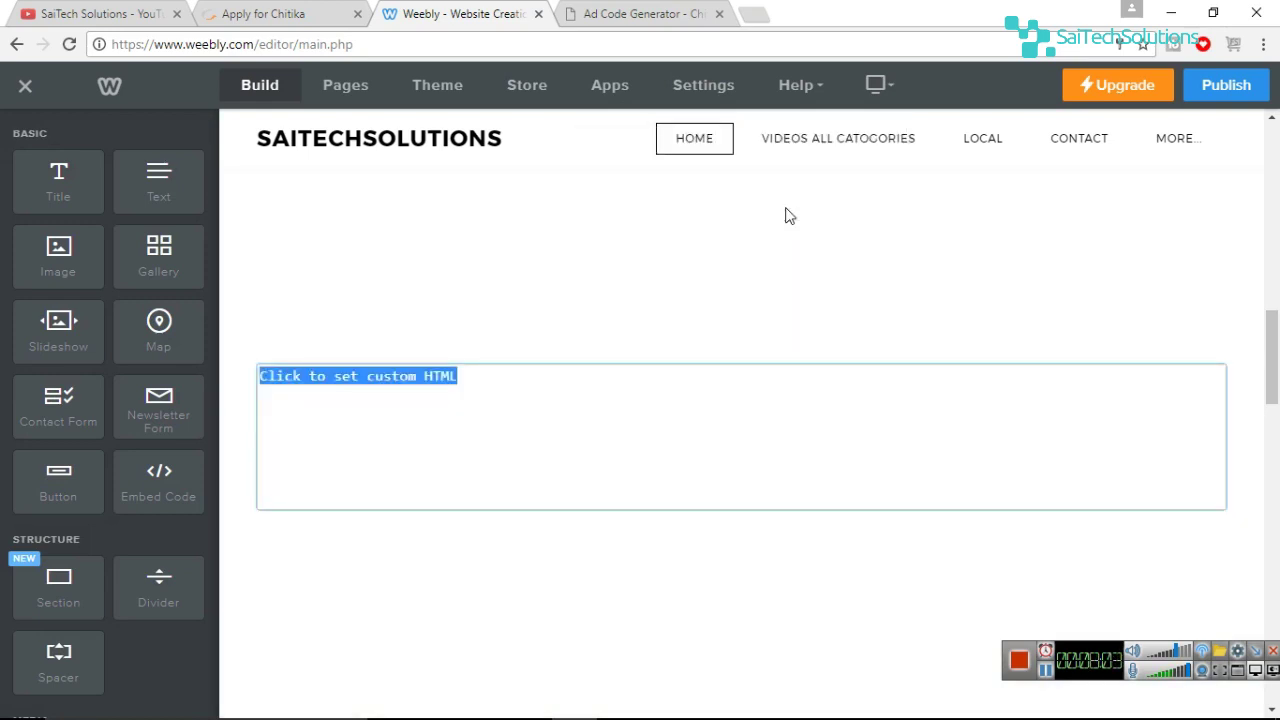
right_click(490, 394)
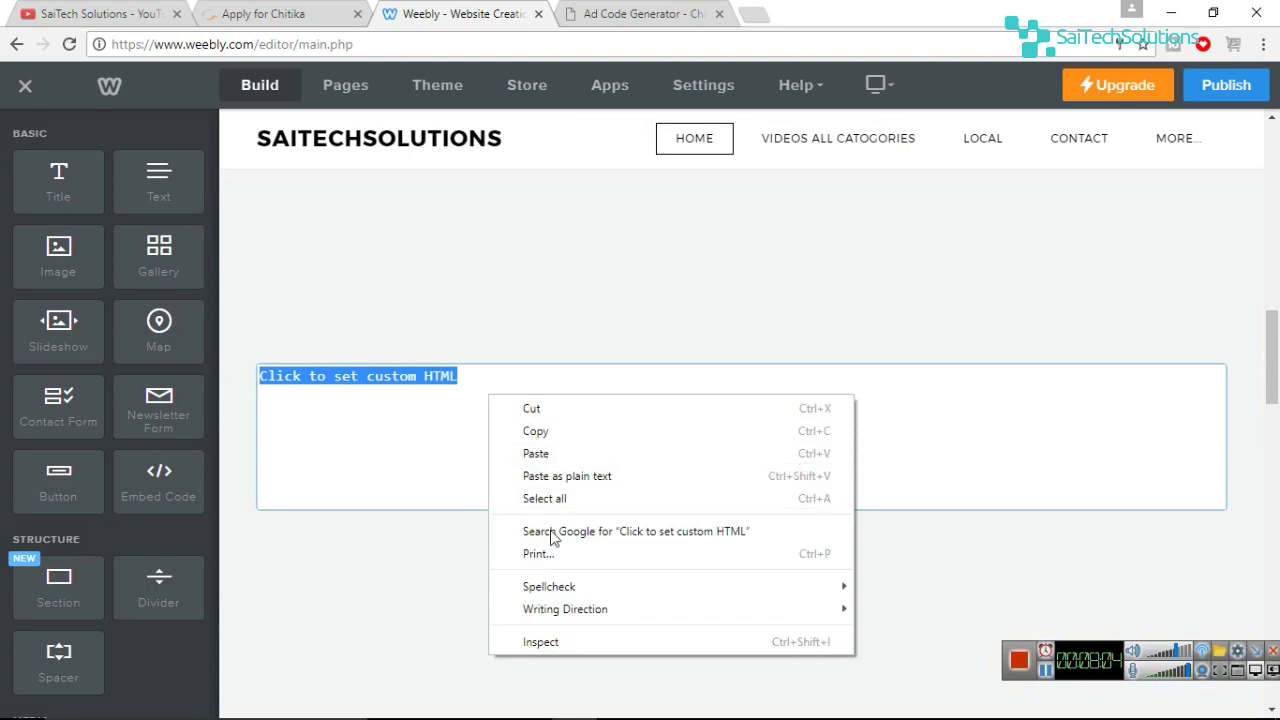
left_click(524, 449)
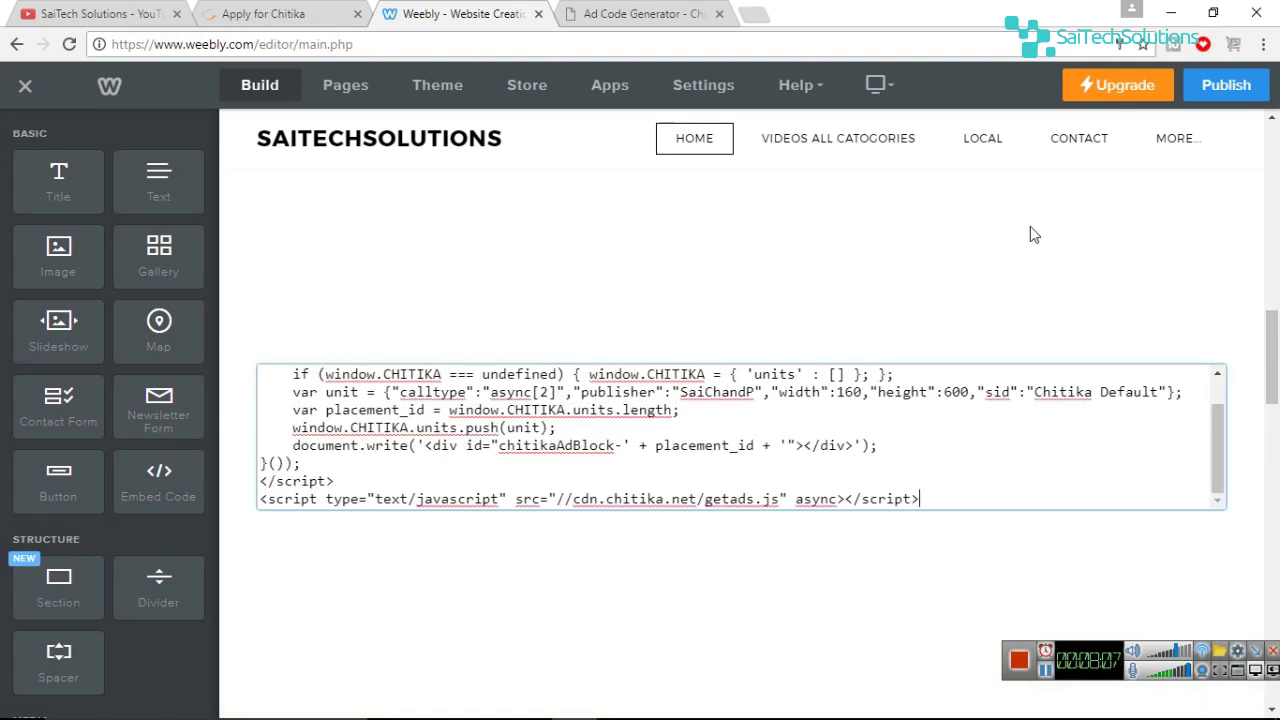
left_click(1030, 226)
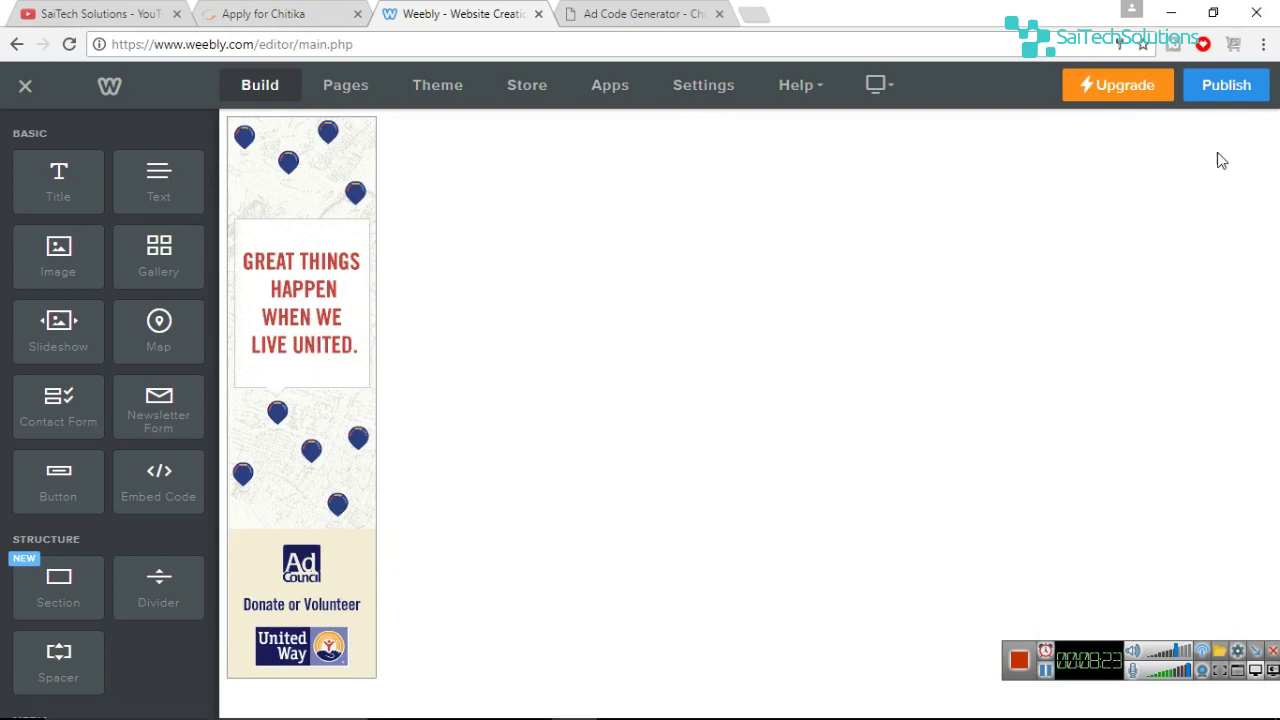
left_click(1216, 95)
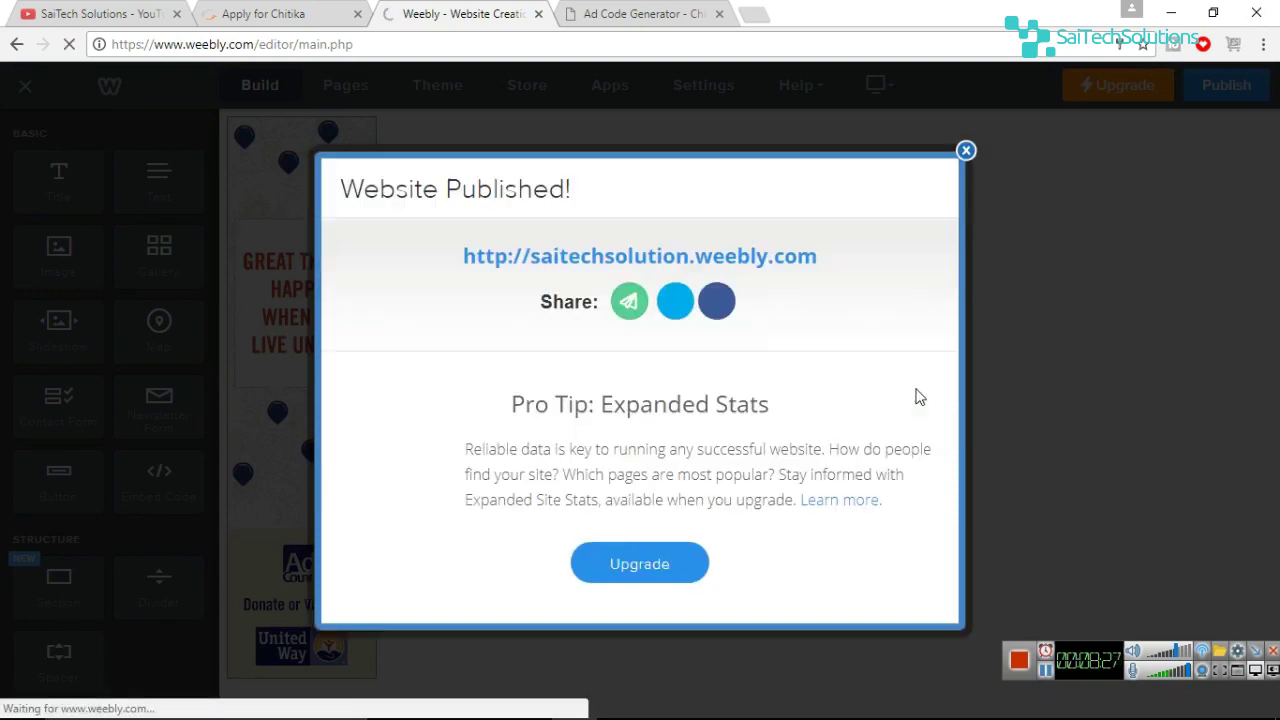
left_click(965, 151)
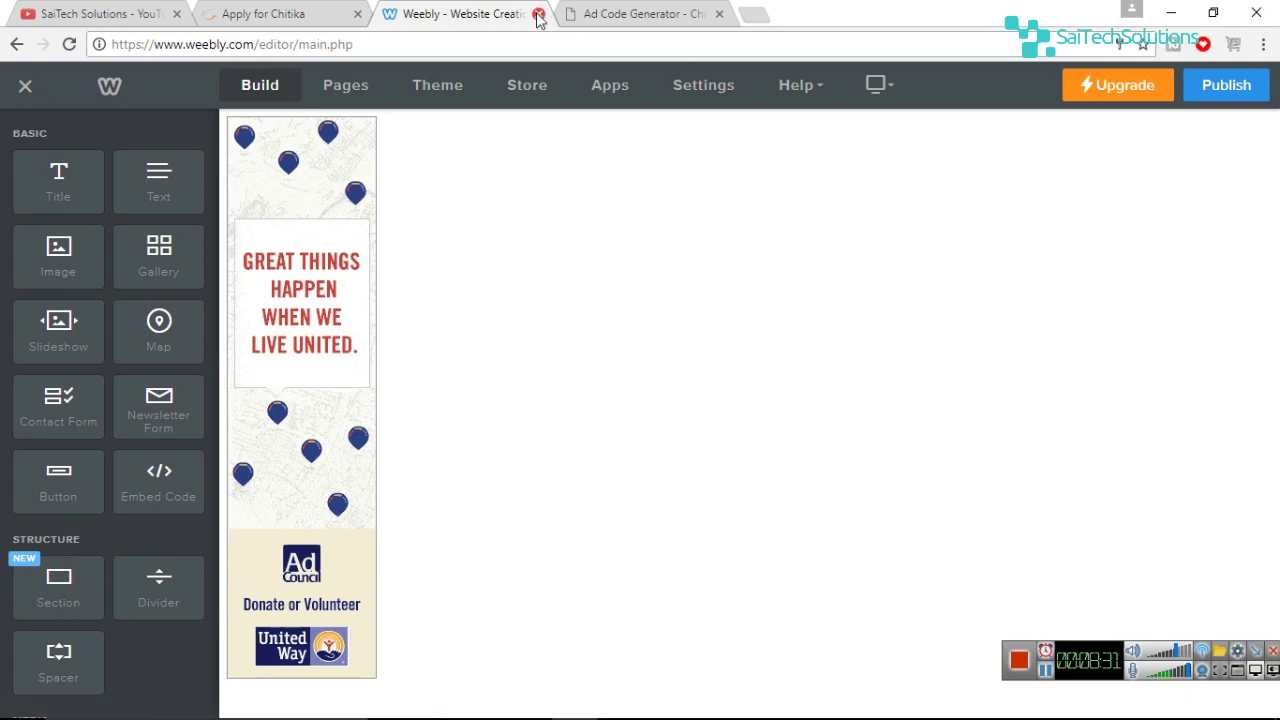
left_click(316, 9)
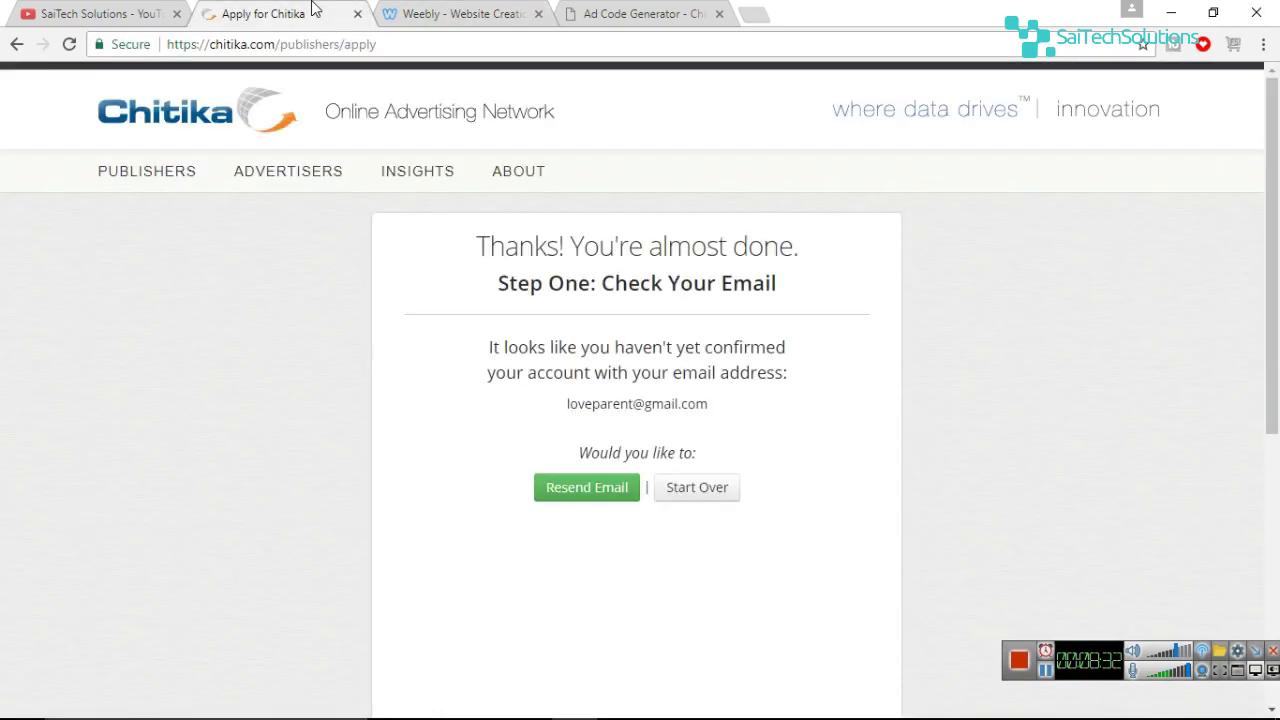
left_click(437, 8)
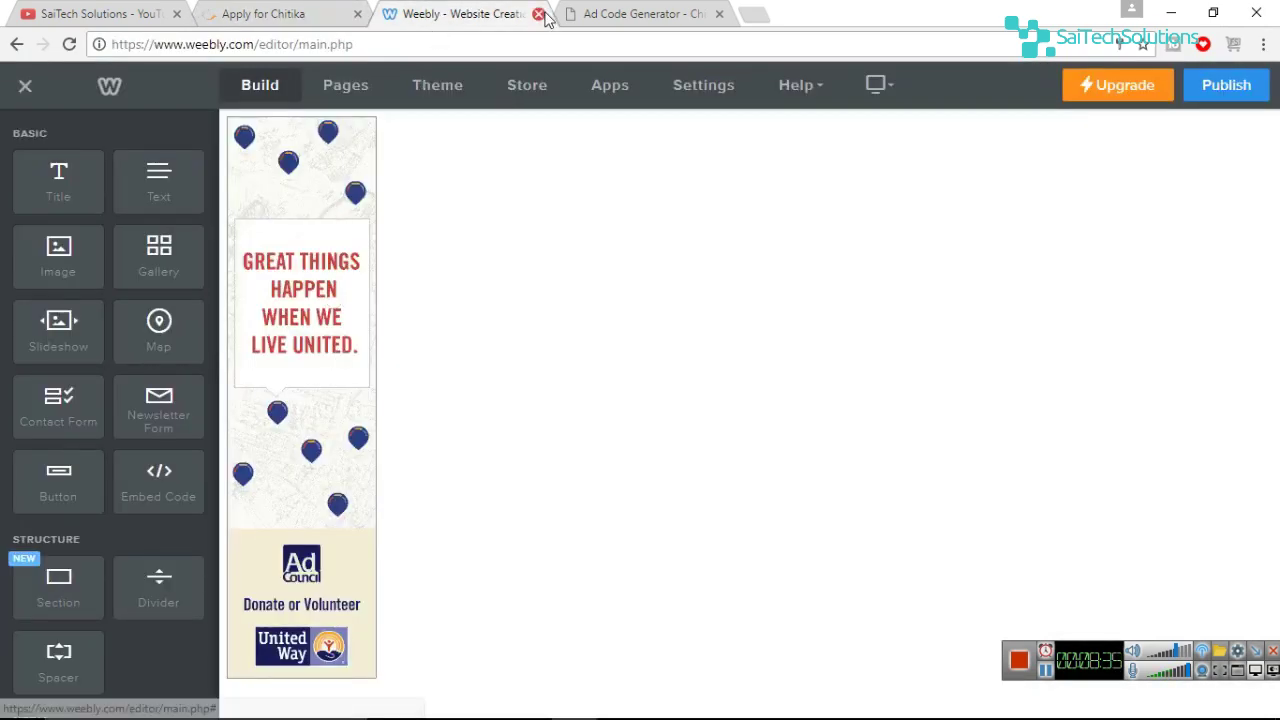
left_click(288, 10)
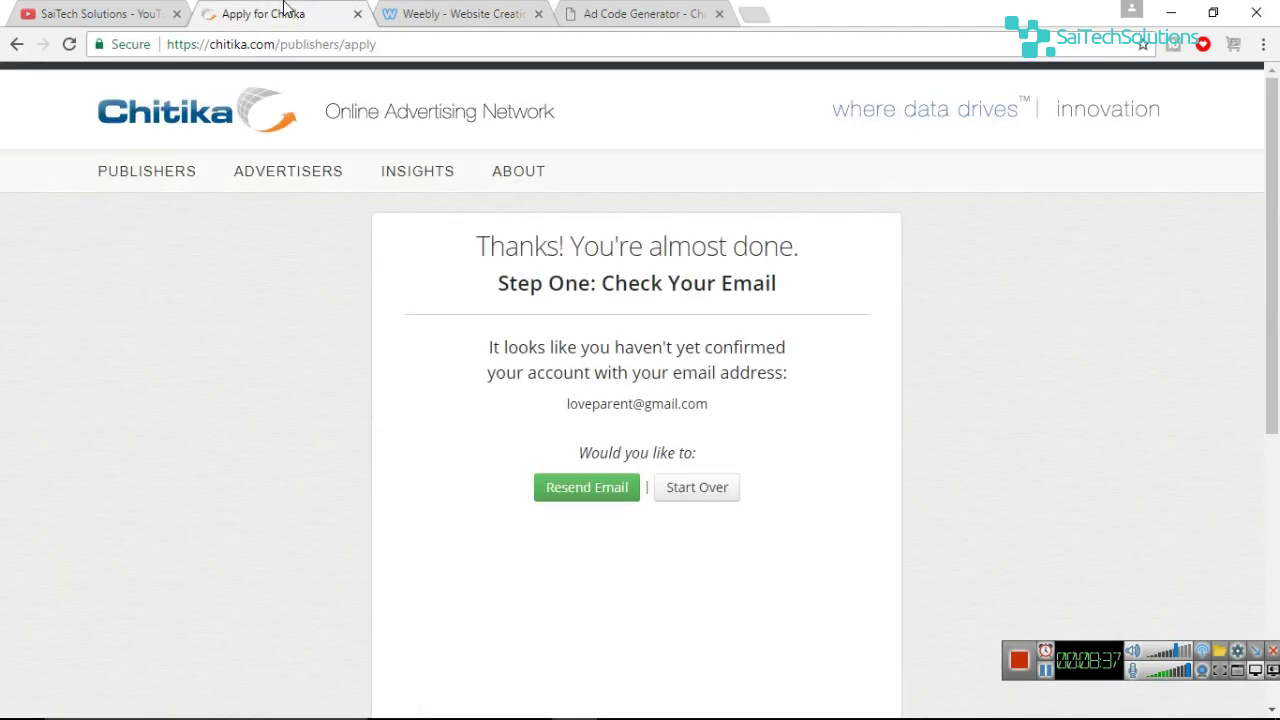
Step: Leave the Weebly editor for the live site saitechsolution.weebly.com and examine the skyscraper ad on its home page
left_click(455, 12)
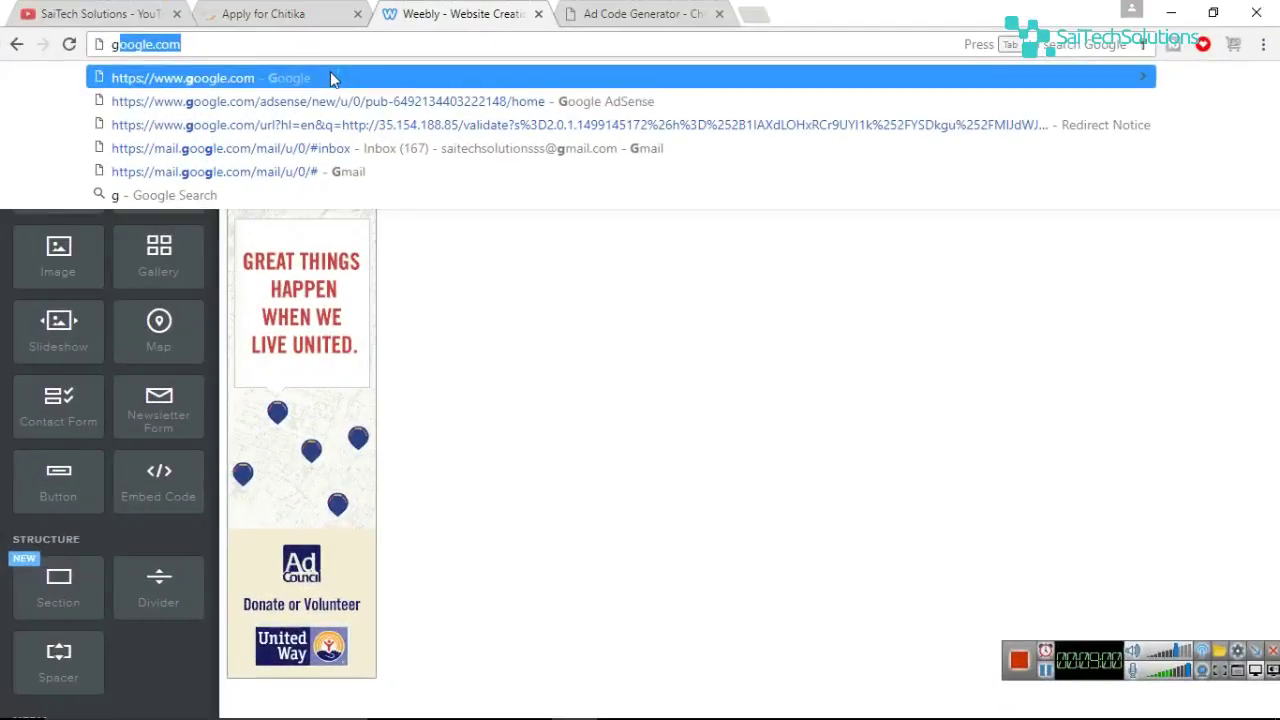
left_click(333, 78)
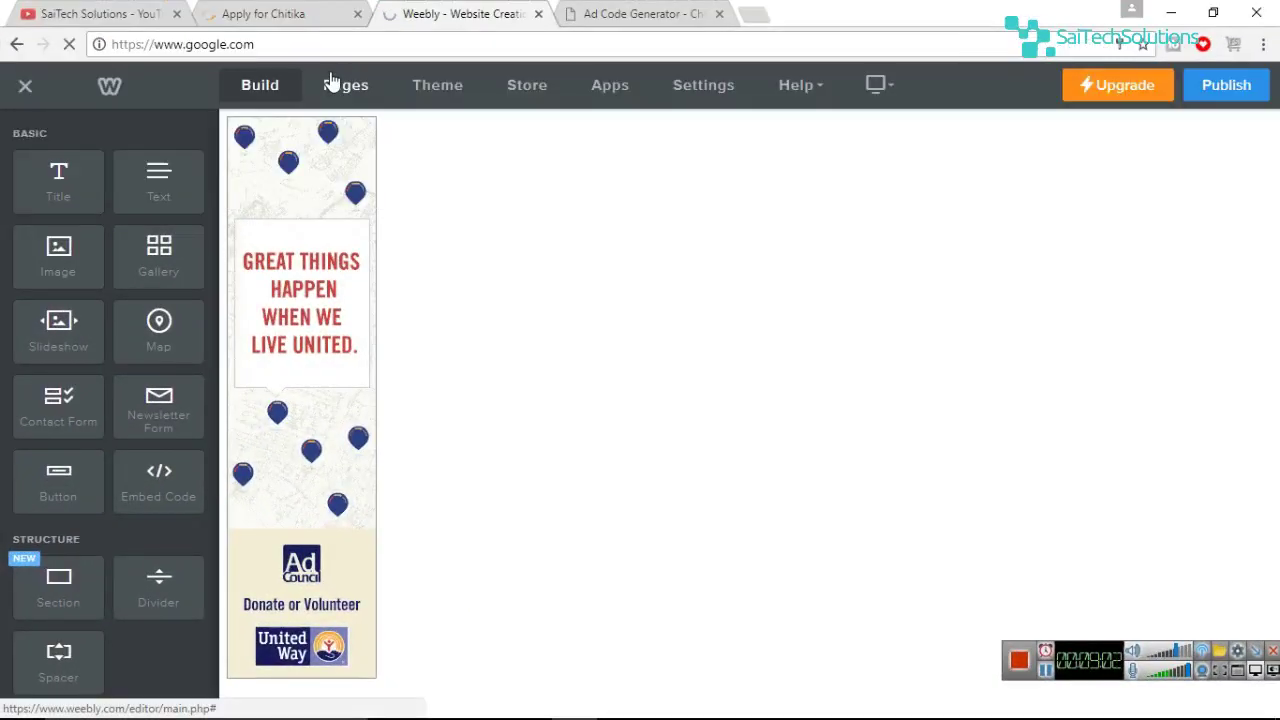
left_click(369, 48)
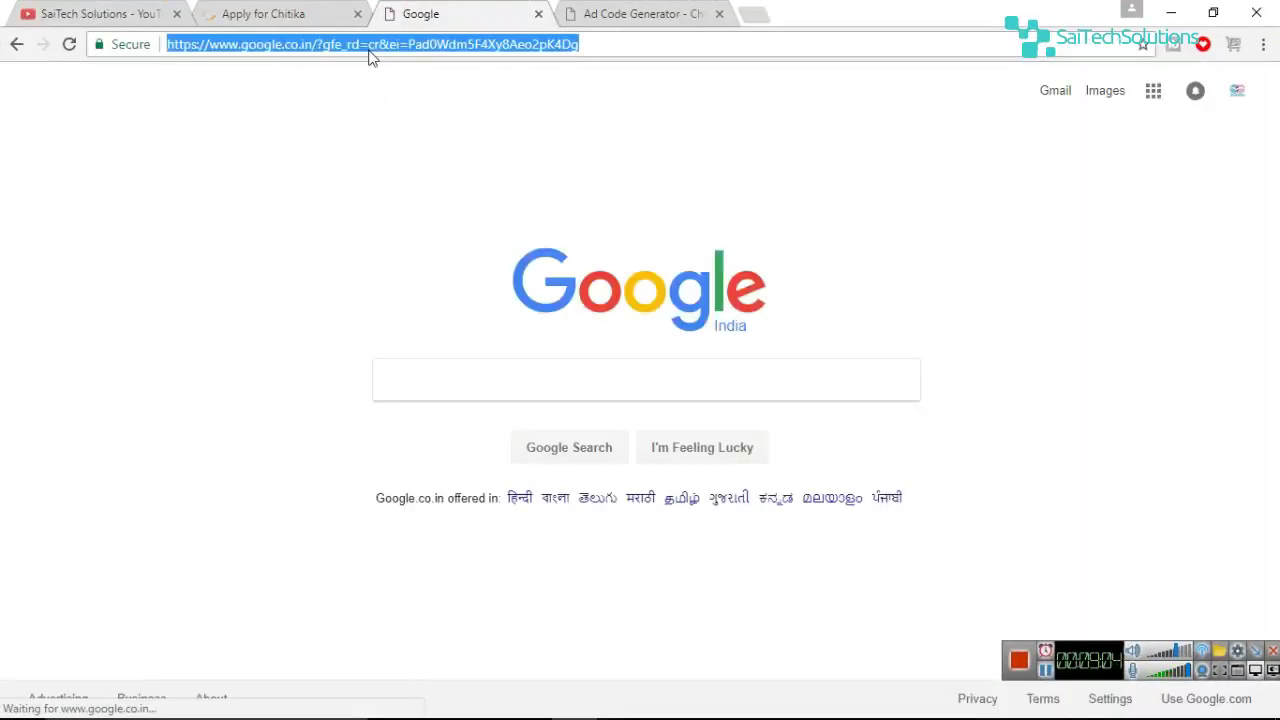
type("sa")
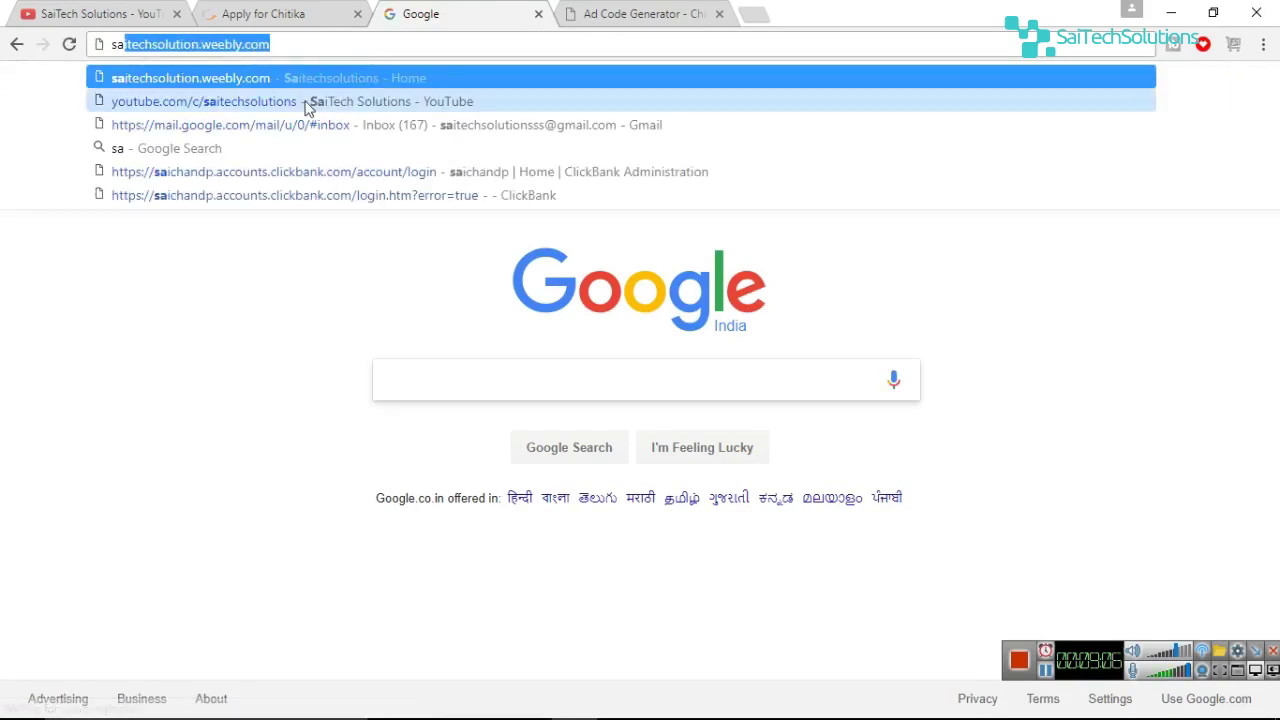
left_click(308, 76)
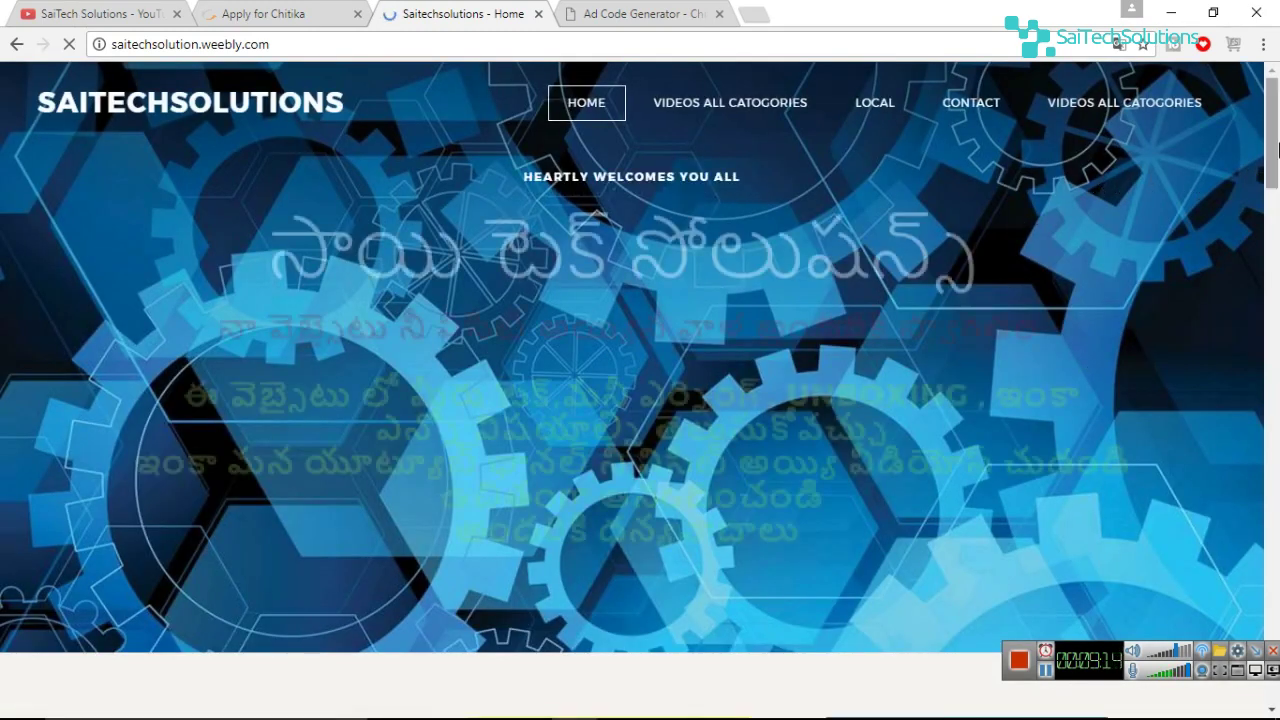
left_click_drag(1278, 135, 1277, 336)
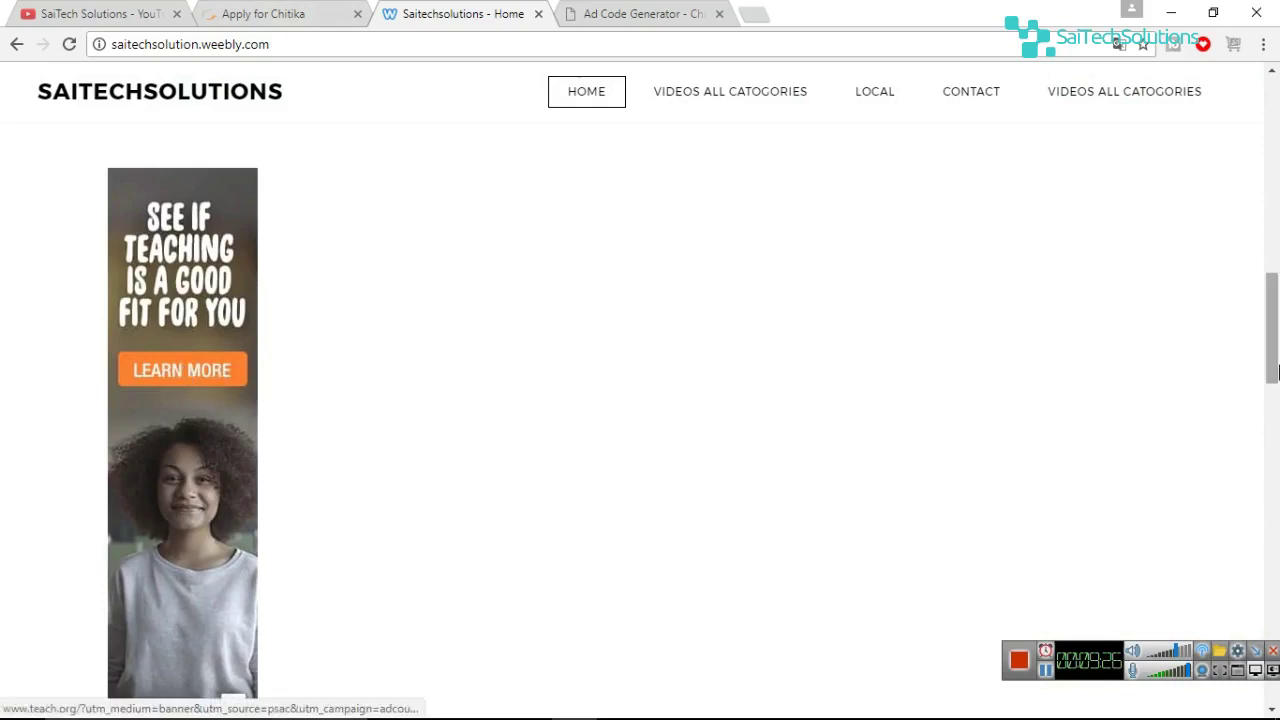
mouse_move(1277, 367)
left_mouse_down()
mouse_move(1277, 391)
mouse_move(1275, 345)
mouse_move(1275, 372)
left_mouse_up()
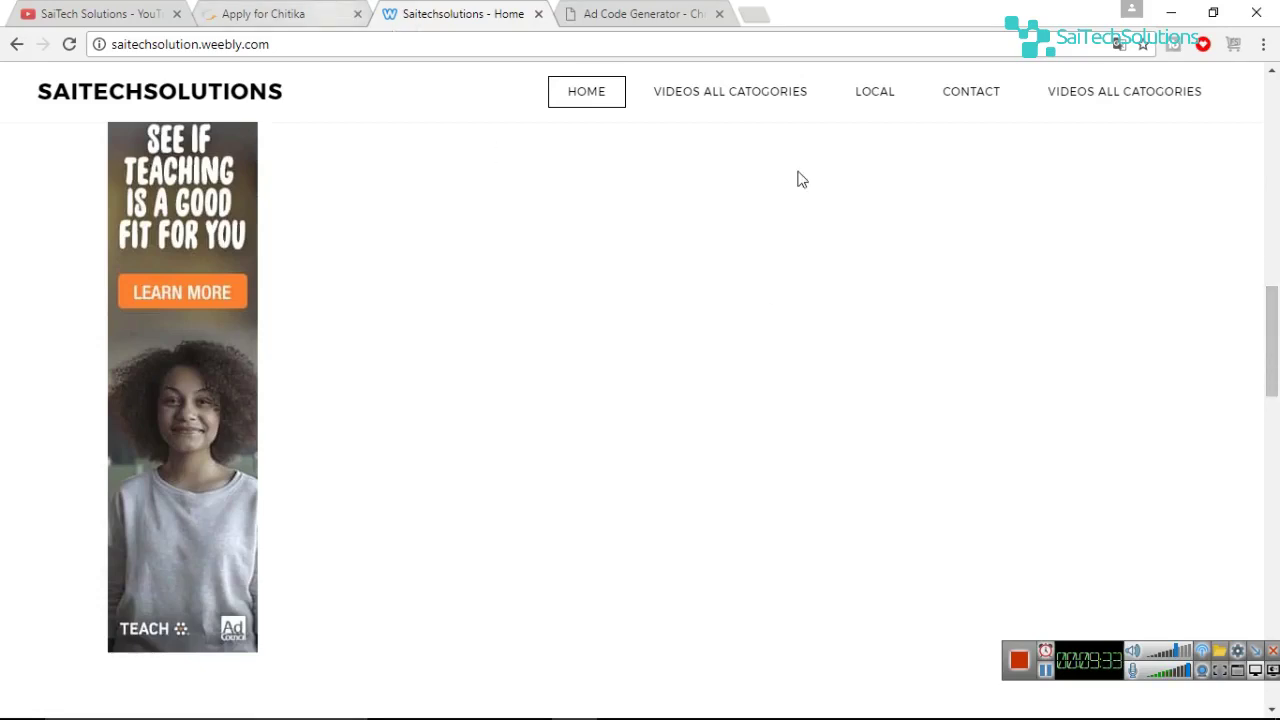
mouse_move(1275, 370)
left_mouse_down()
mouse_move(1275, 336)
mouse_move(1275, 383)
left_mouse_up()
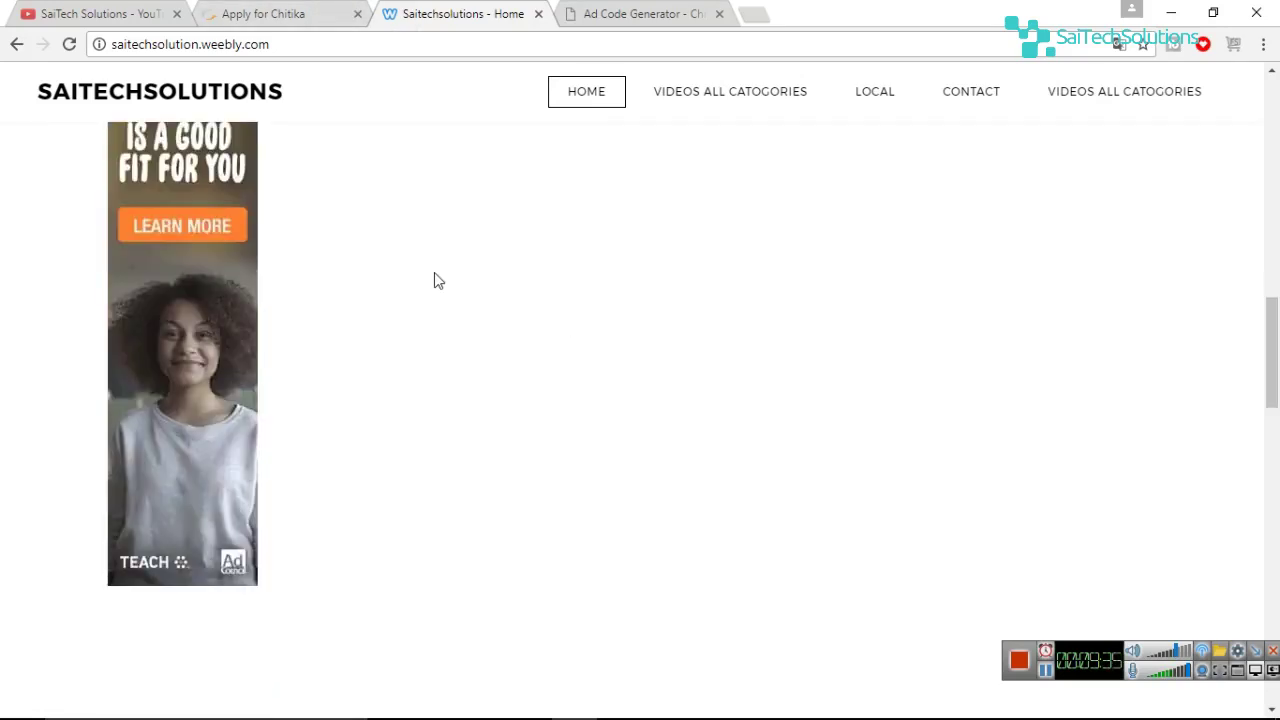
Step: Reload the live home page and review its ads from the skyscraper back up to the page header
right_click(640, 318)
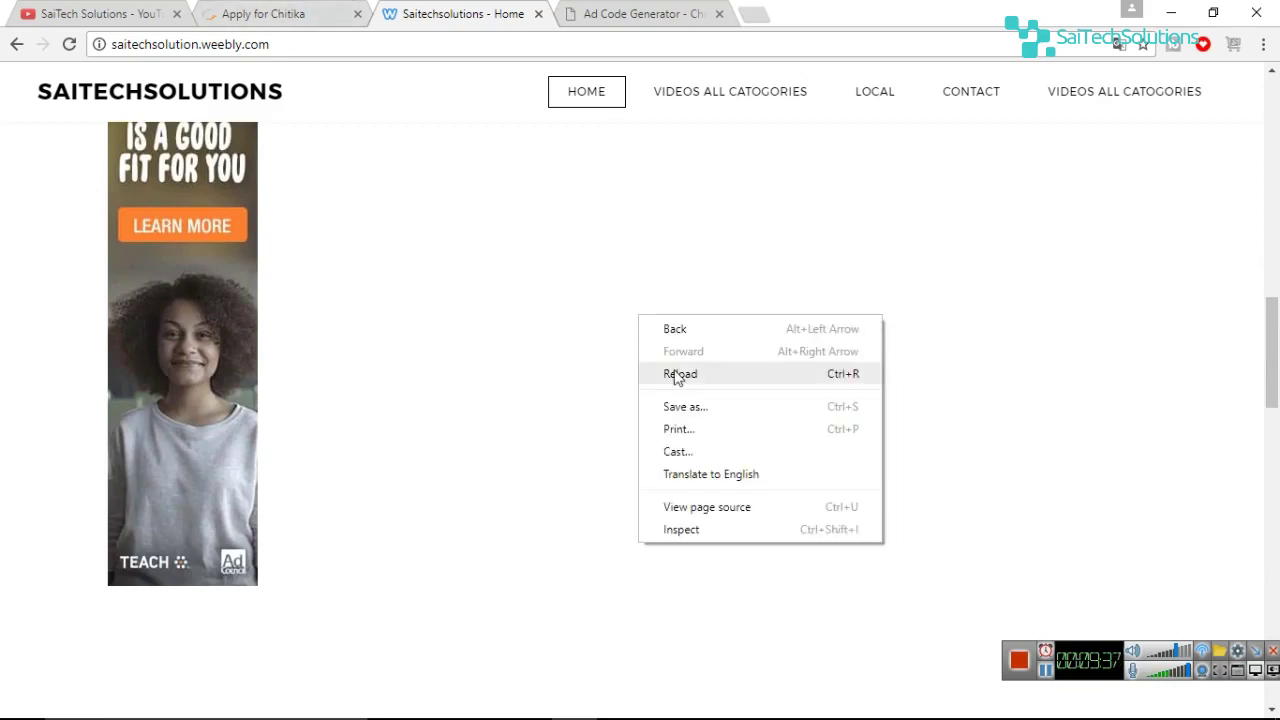
left_click(678, 375)
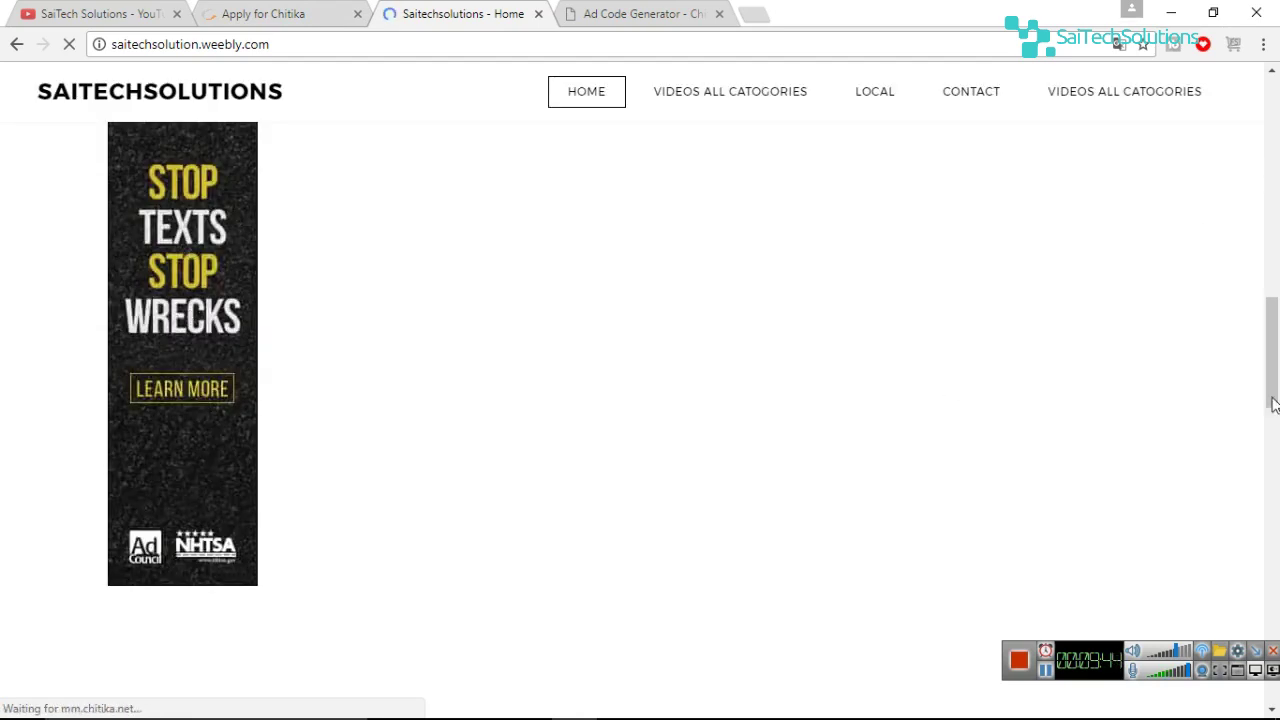
scroll(1274, 395, "down", 1)
scroll(1274, 350, "up", 3)
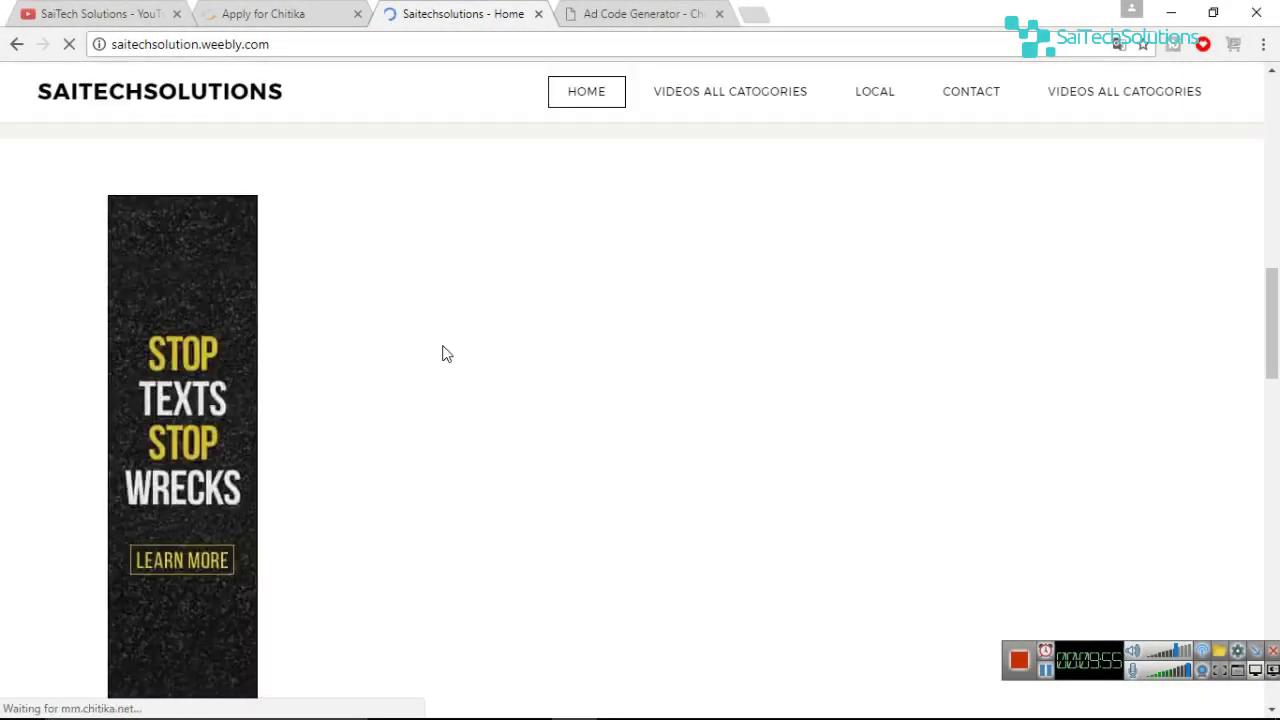
scroll(1274, 310, "up", 3)
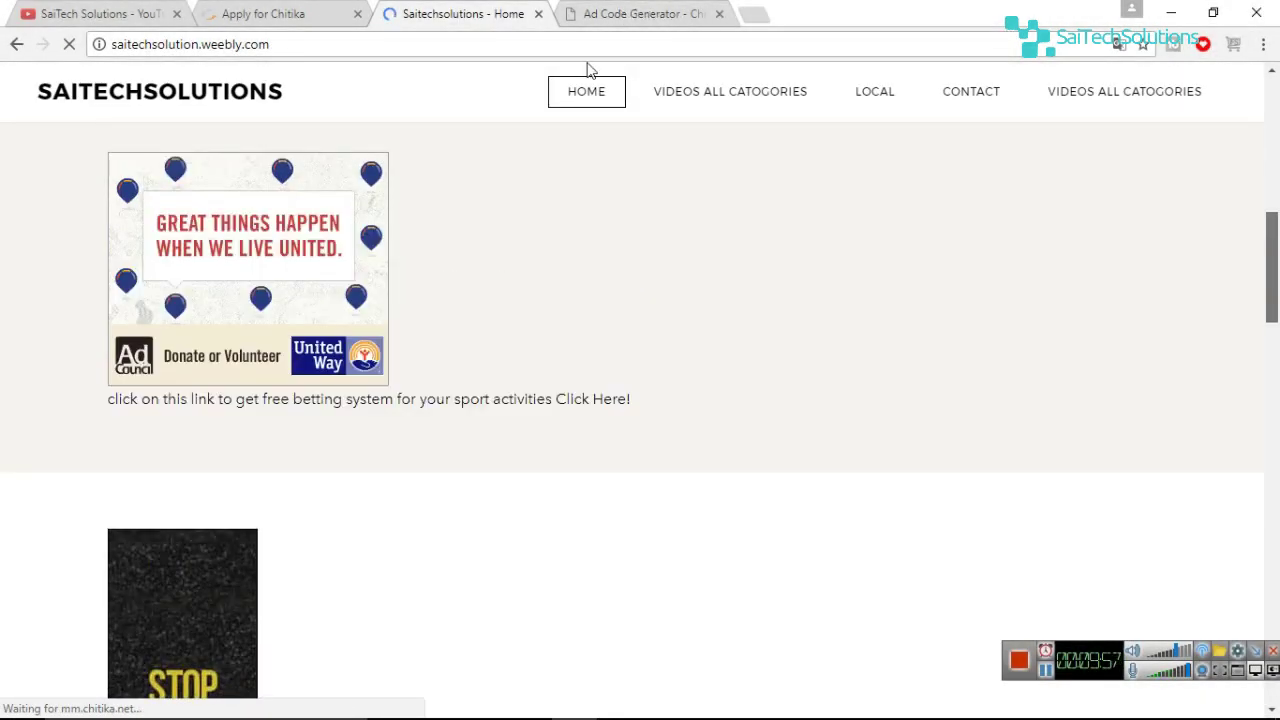
scroll(589, 63, "up", 5)
Step: Go to the home dashboard of the Chitika publisher account and examine the Impressions Today So Far figure
left_click(625, 10)
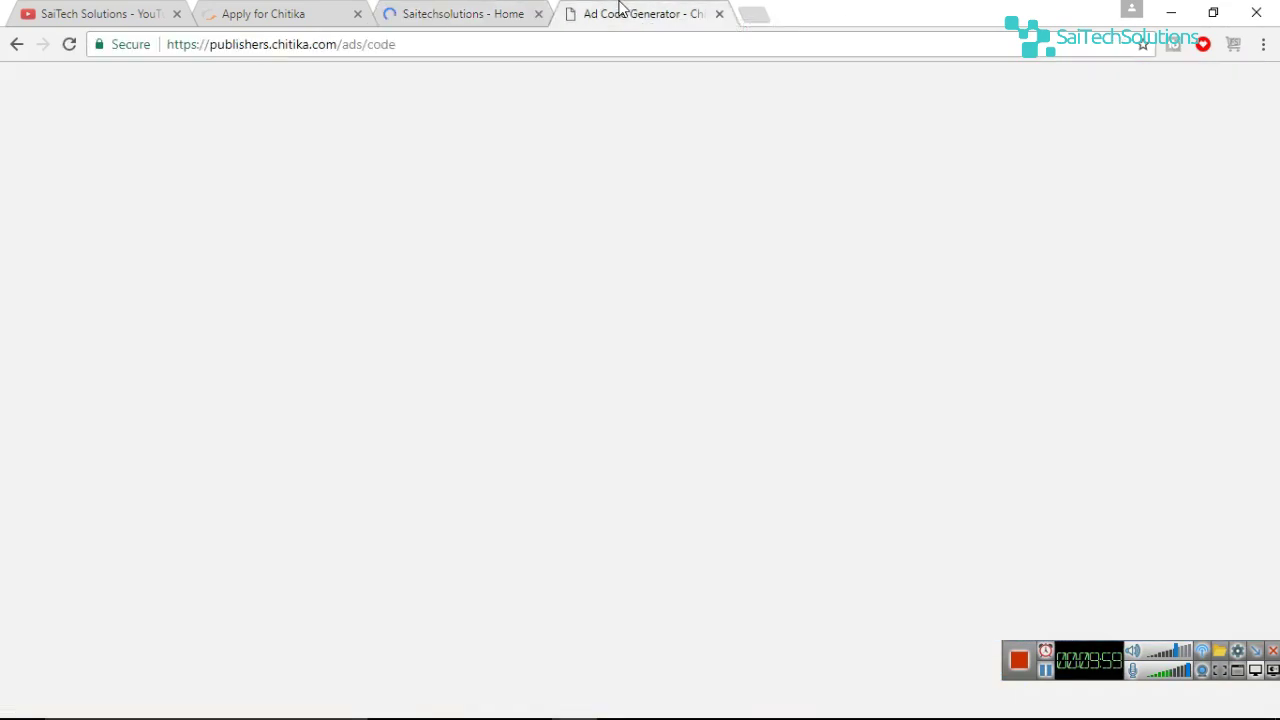
scroll(580, 630, "up", 3)
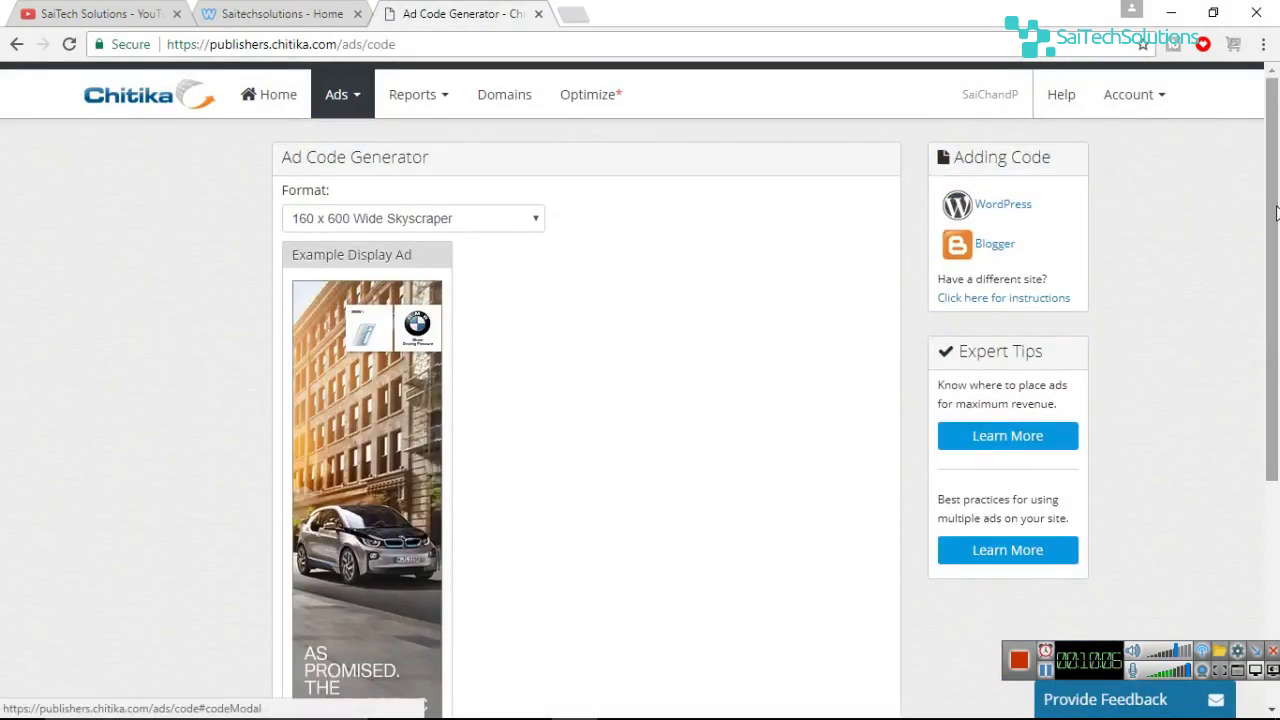
left_click(259, 90)
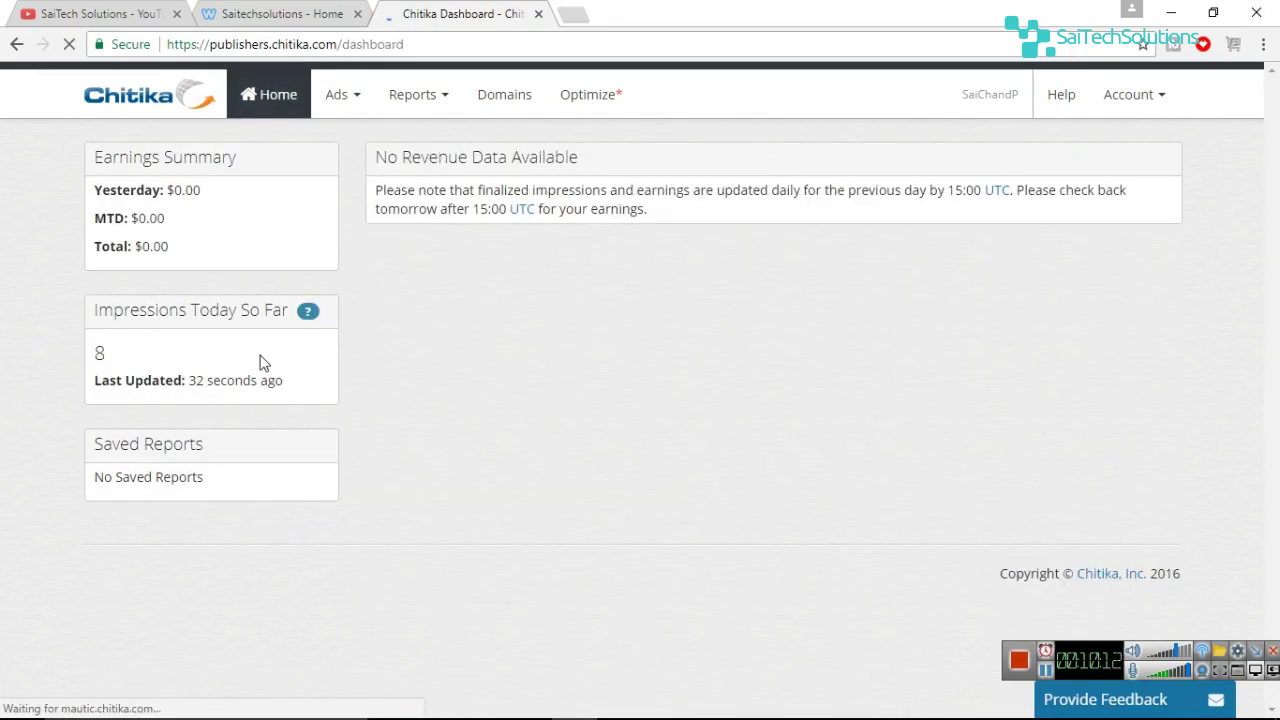
double_click(100, 354)
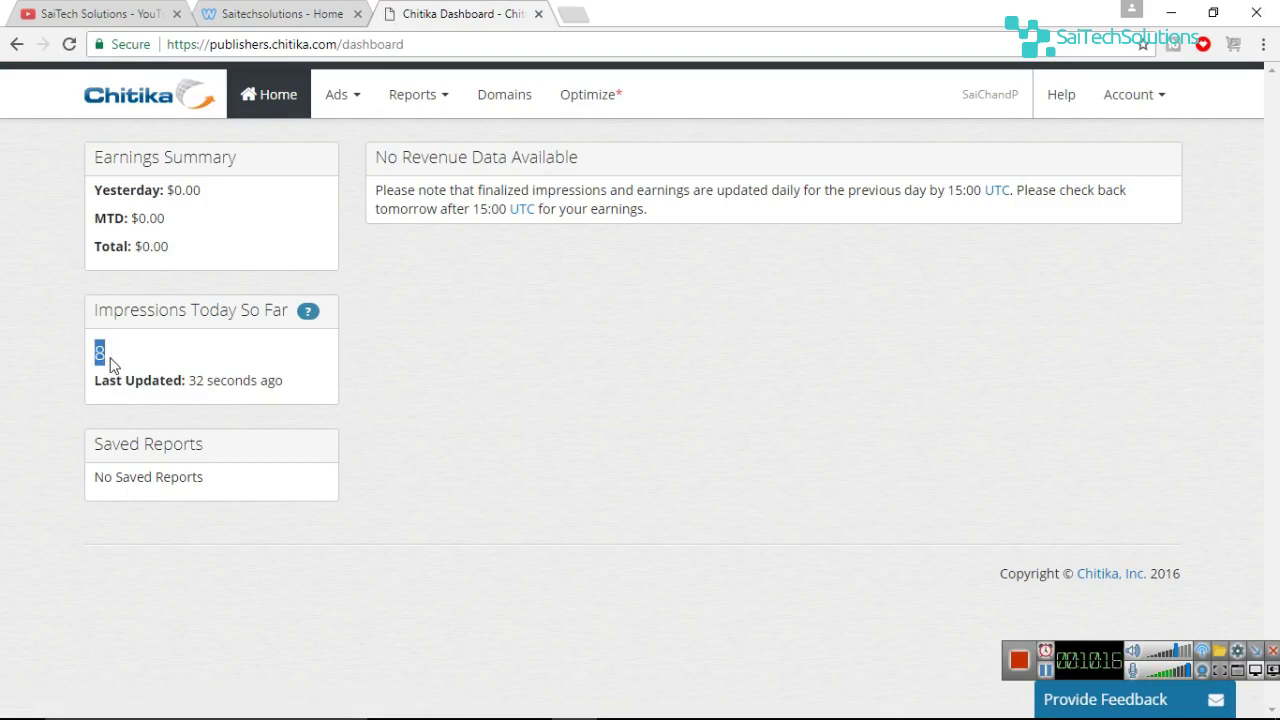
left_click(99, 354)
double_click(99, 354)
left_click(118, 360)
double_click(99, 352)
left_click(123, 358)
double_click(98, 352)
left_click(128, 365)
double_click(98, 351)
left_click(124, 358)
left_click_drag(91, 358, 143, 357)
left_click(148, 362)
left_click(143, 357)
Step: Glance at the live website, return to the Chitika dashboard and open its ad settings page
left_click(330, 8)
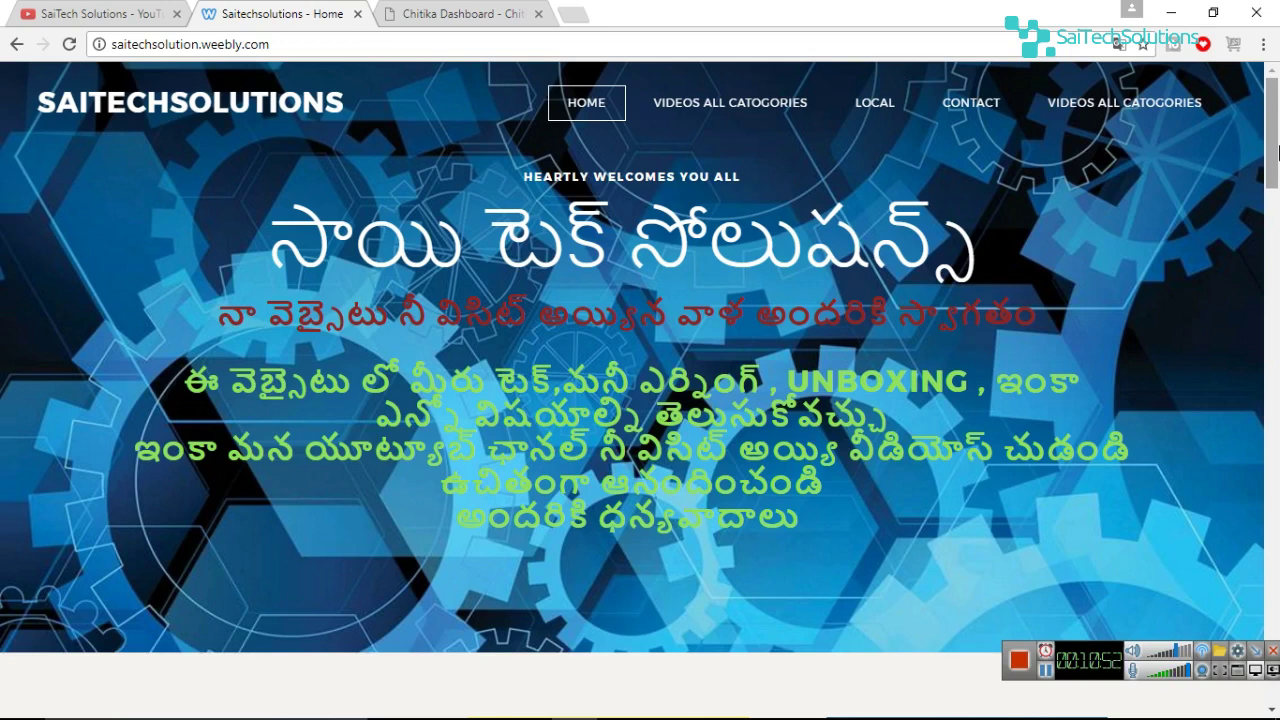
left_click(472, 10)
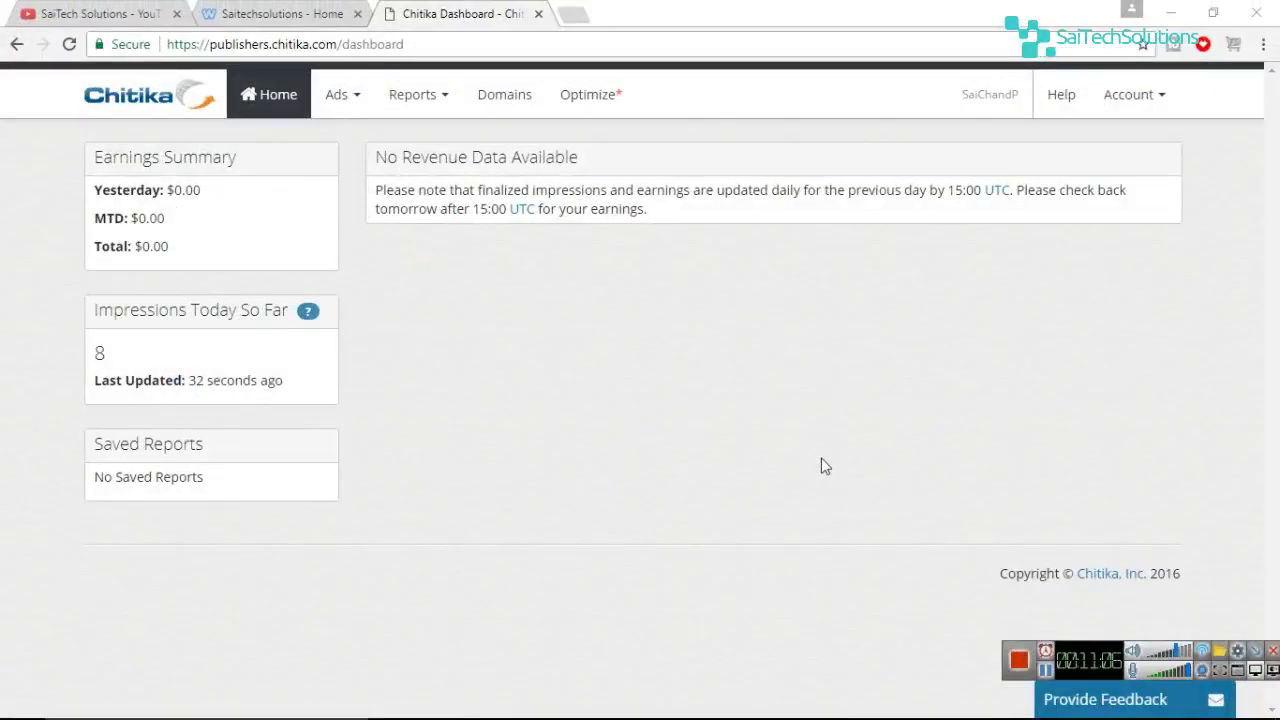
left_click(342, 100)
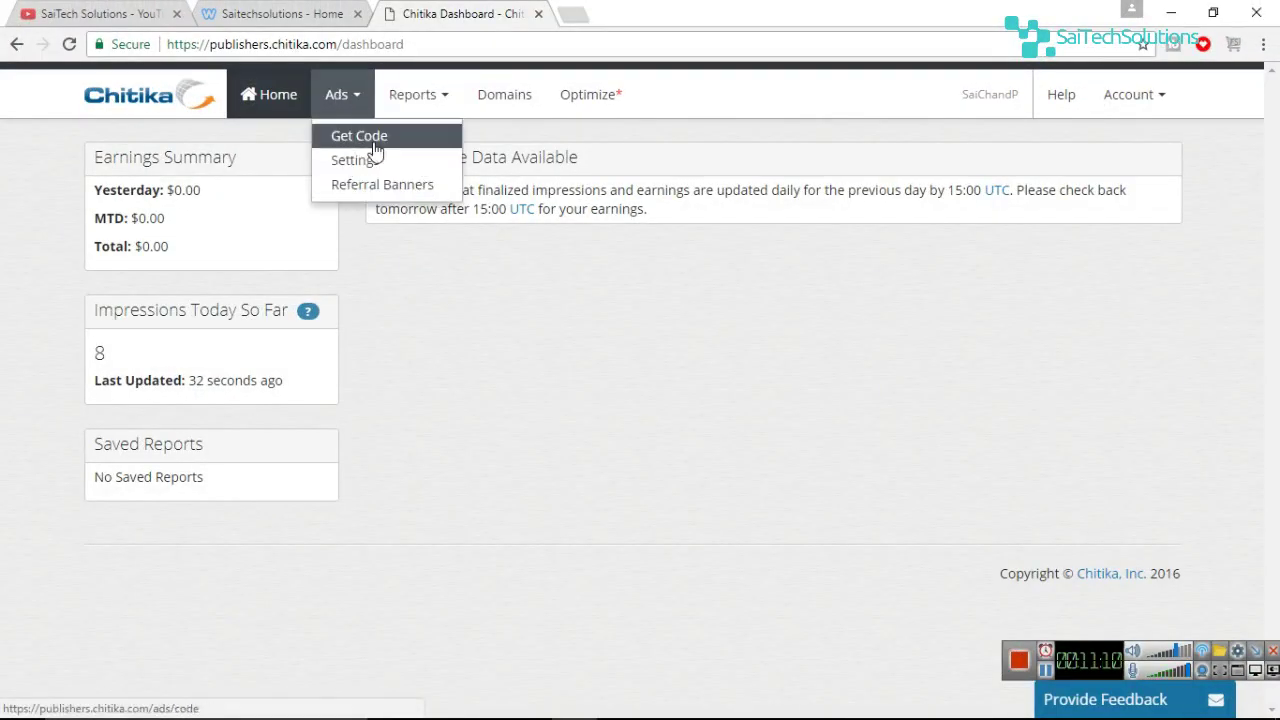
left_click(402, 161)
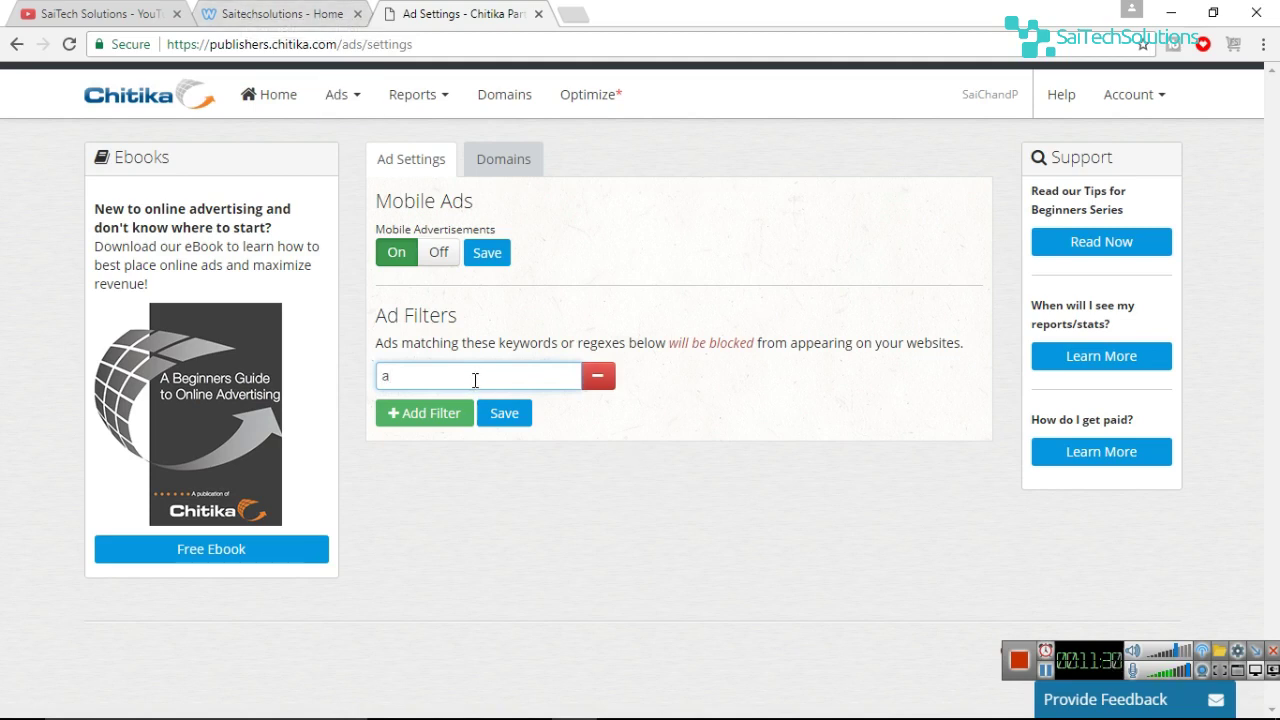
Step: Add ad filters for the keywords adult and domains, add a third blank filter, and save the filters
type("dult")
left_click(440, 413)
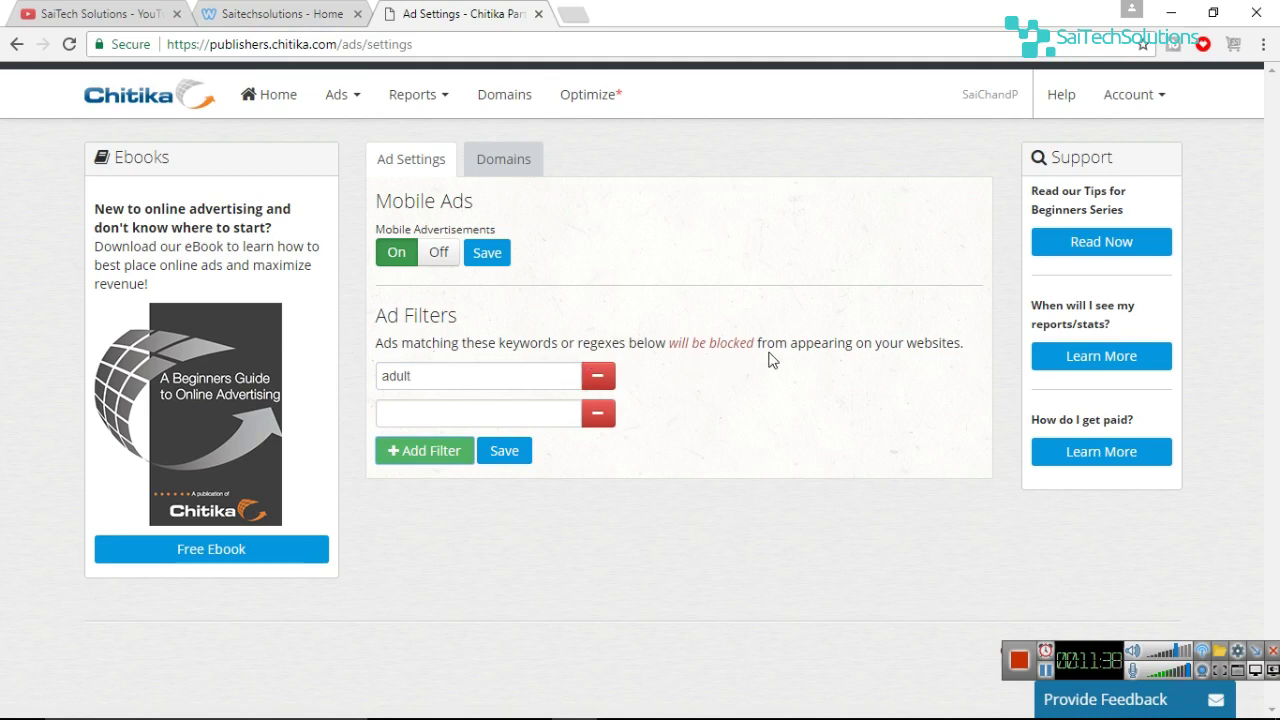
left_click(464, 409)
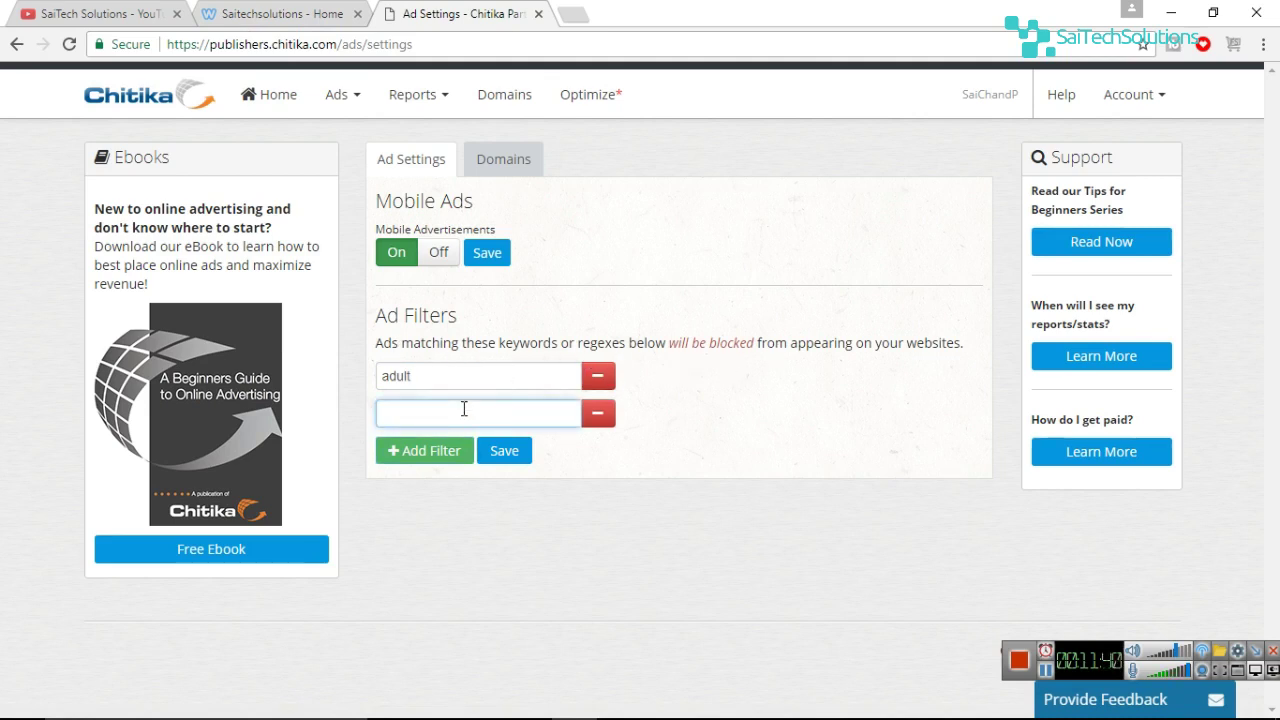
type("domains")
left_click(432, 450)
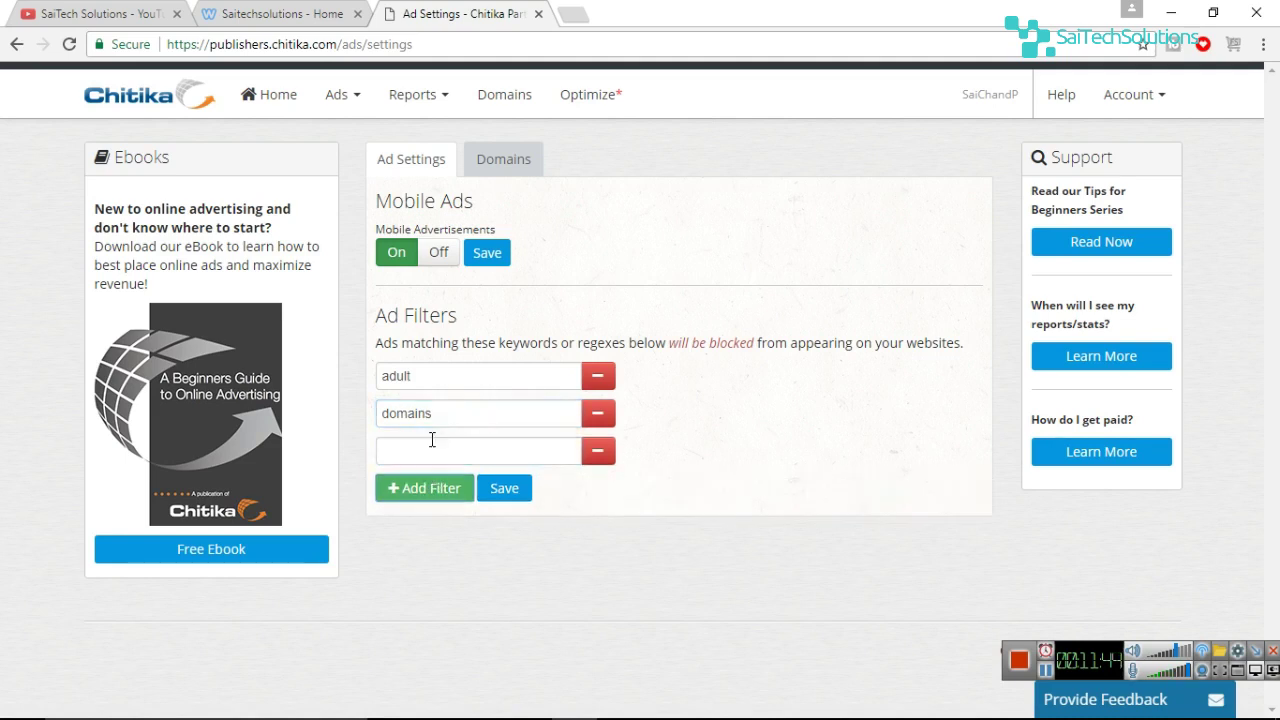
left_click(487, 453)
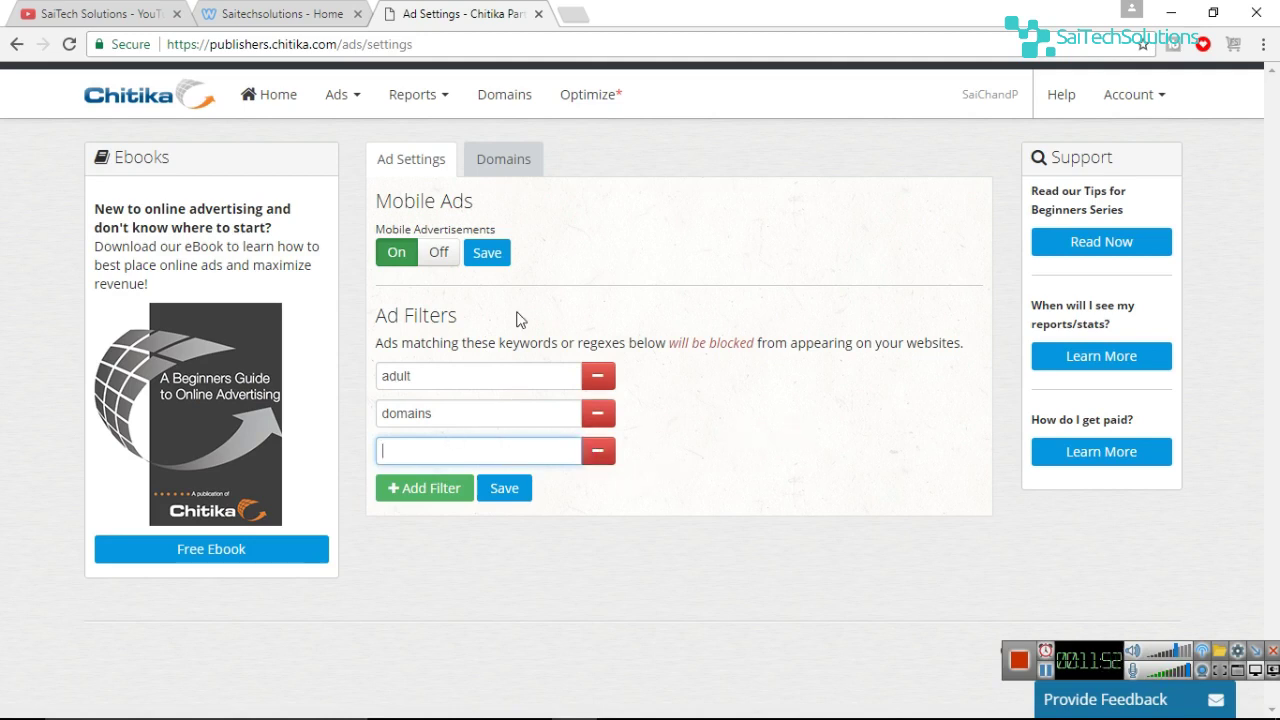
left_click(512, 488)
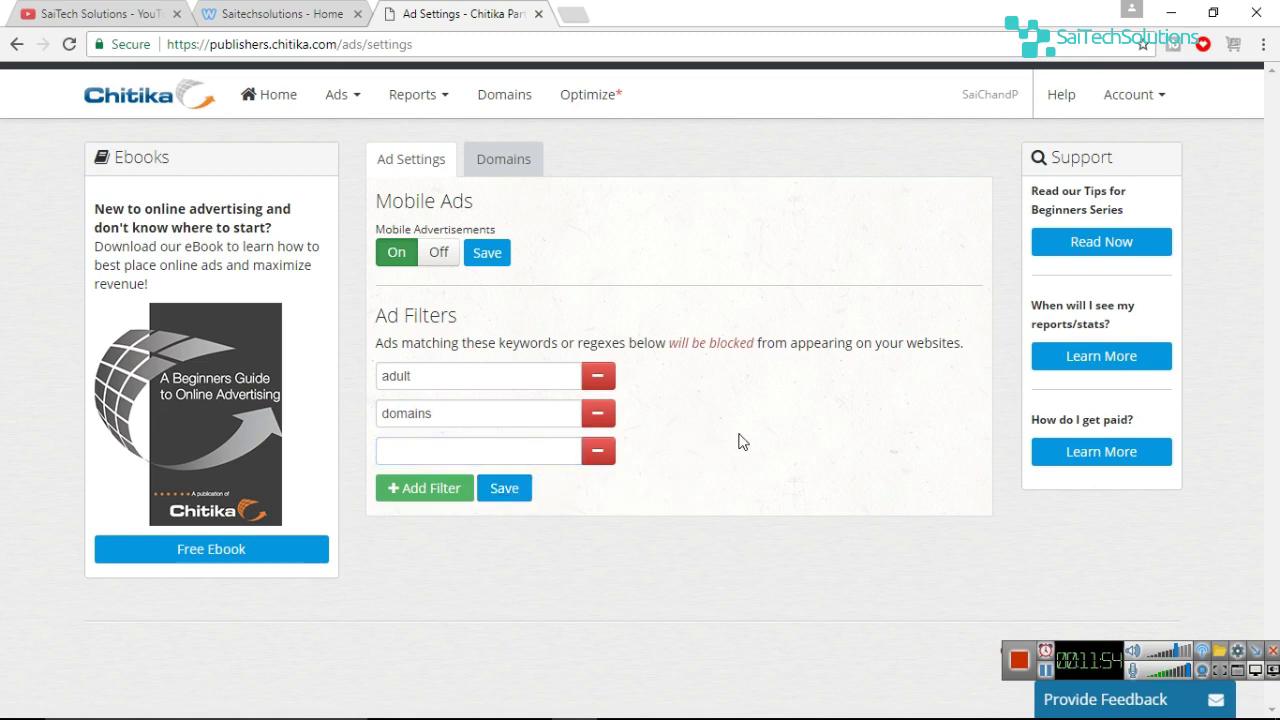
Step: Open the domains section of the ad settings and read the note on how long domain detection takes
left_click(508, 168)
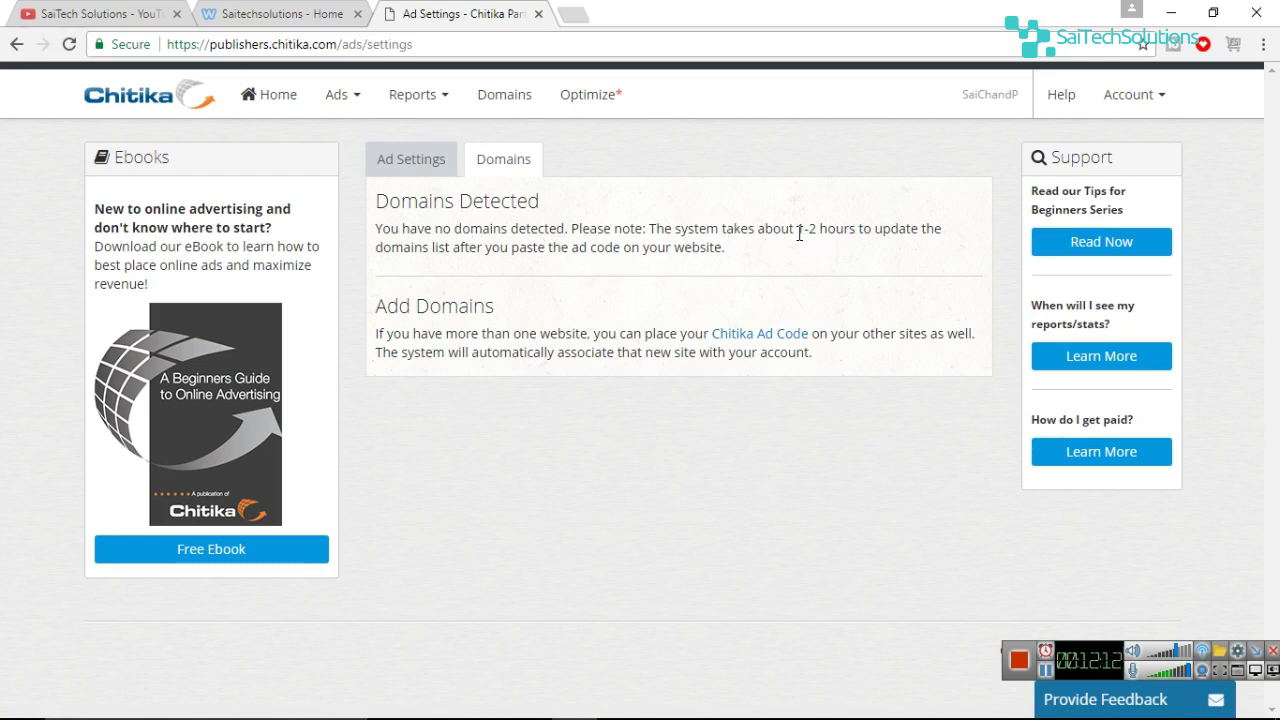
left_click_drag(798, 230, 878, 231)
left_click(880, 264)
left_click(1048, 670)
Step: Open the account's payment settings and examine the Payoneer payout description
left_click(1148, 108)
left_click(1104, 214)
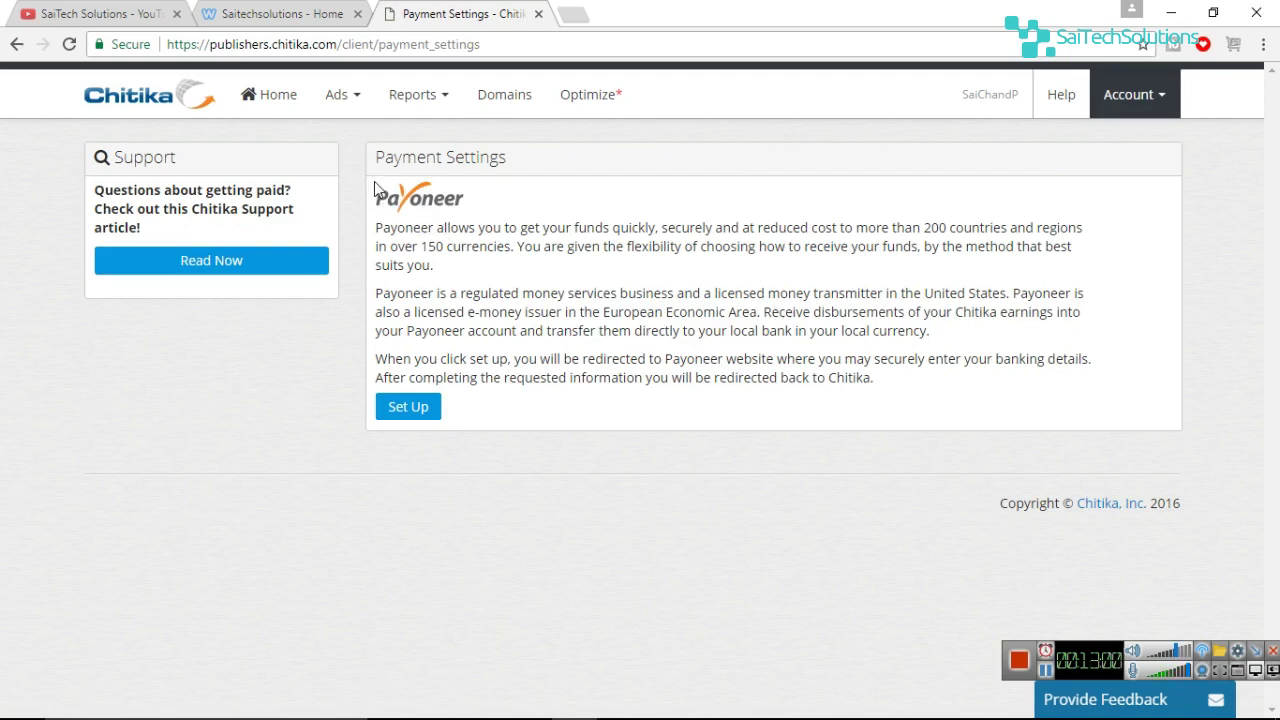
left_click_drag(374, 181, 510, 220)
left_click(505, 210)
Step: Start the Payoneer set-up, try the Local Bank Account and Prepaid MasterCard Card withdrawal methods, and continue to the sign-up form
left_click(406, 414)
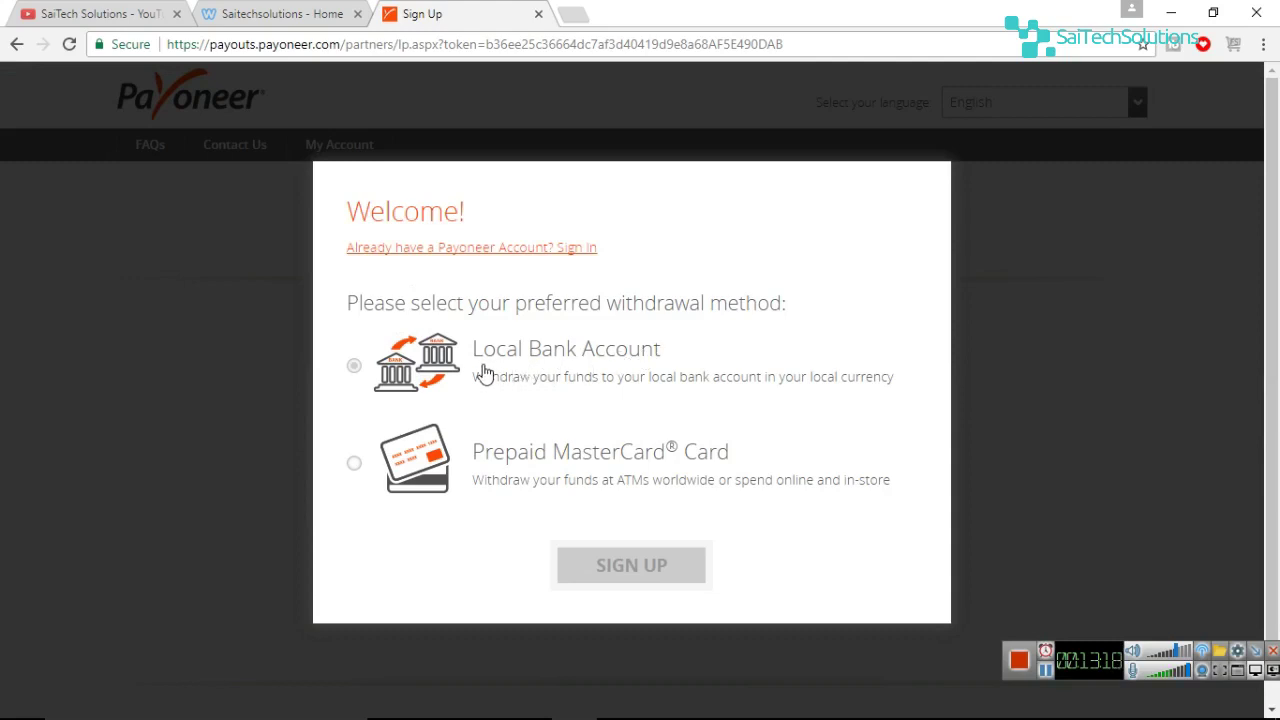
left_click(410, 383)
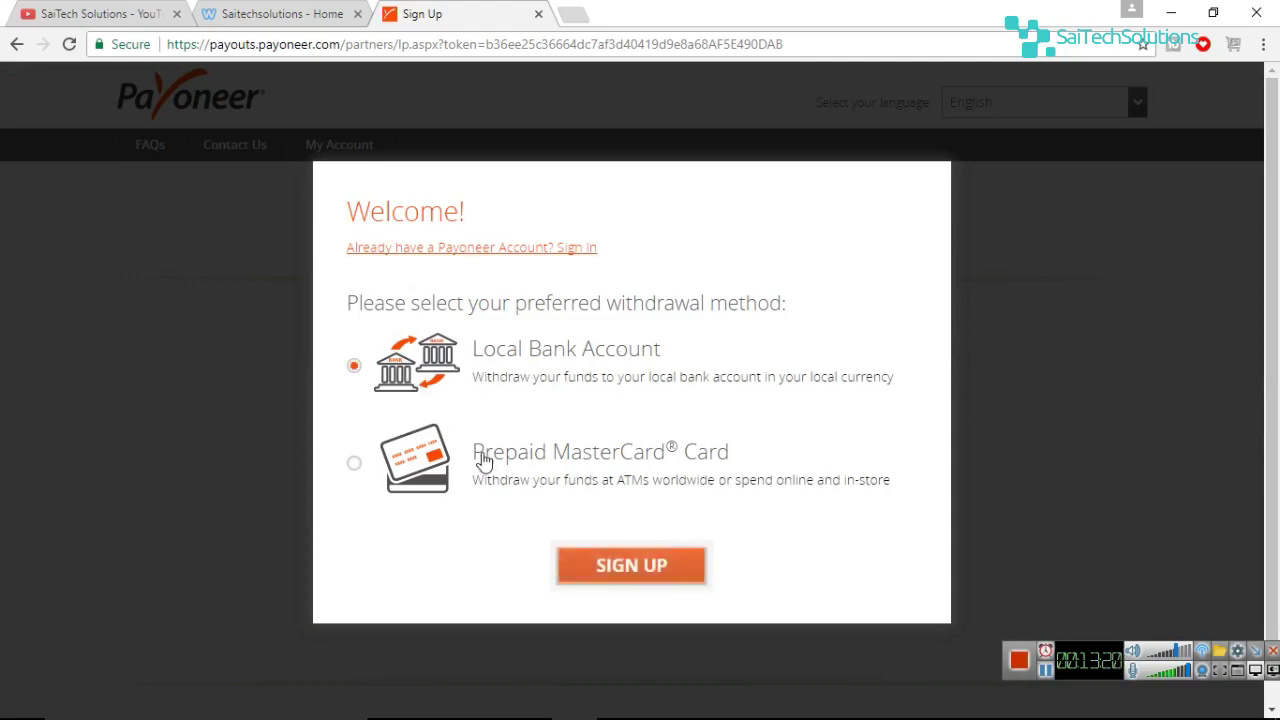
left_click(433, 467)
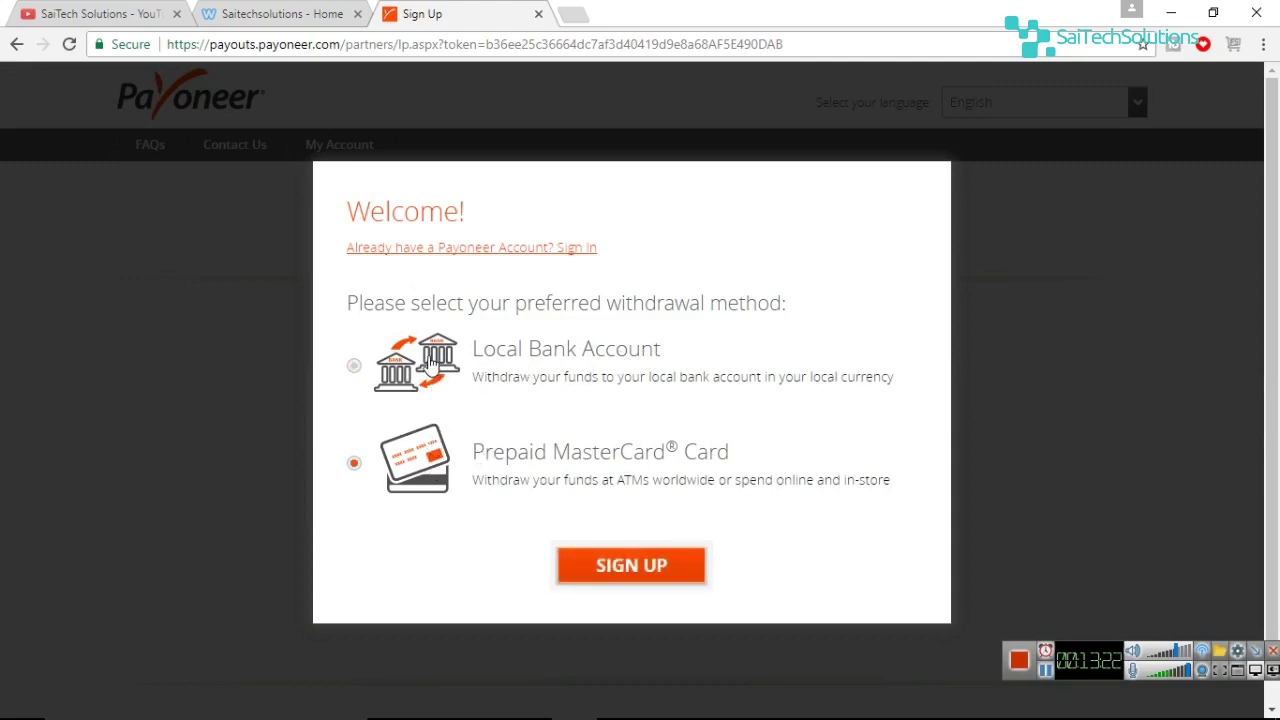
left_click(648, 578)
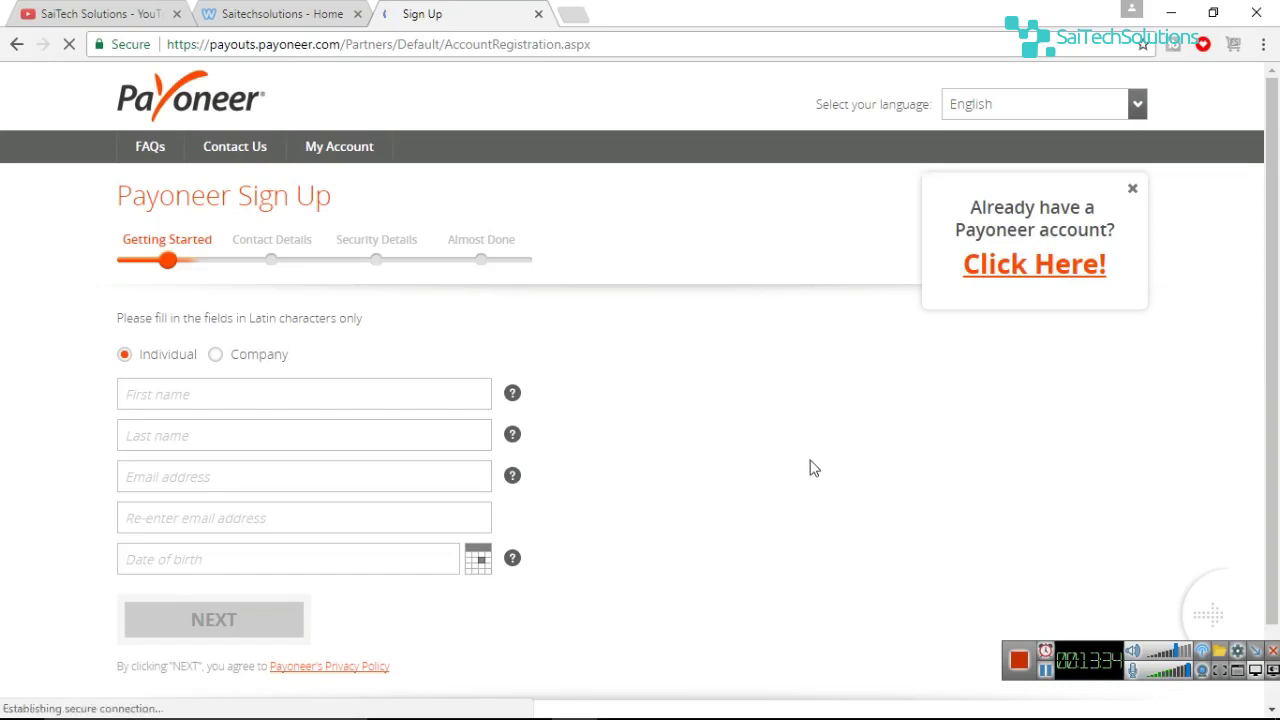
Step: Look over the Getting Started page of the Payoneer sign-up and dismiss the existing-account box
scroll(1274, 150, "down", 1)
scroll(1274, 150, "up", 1)
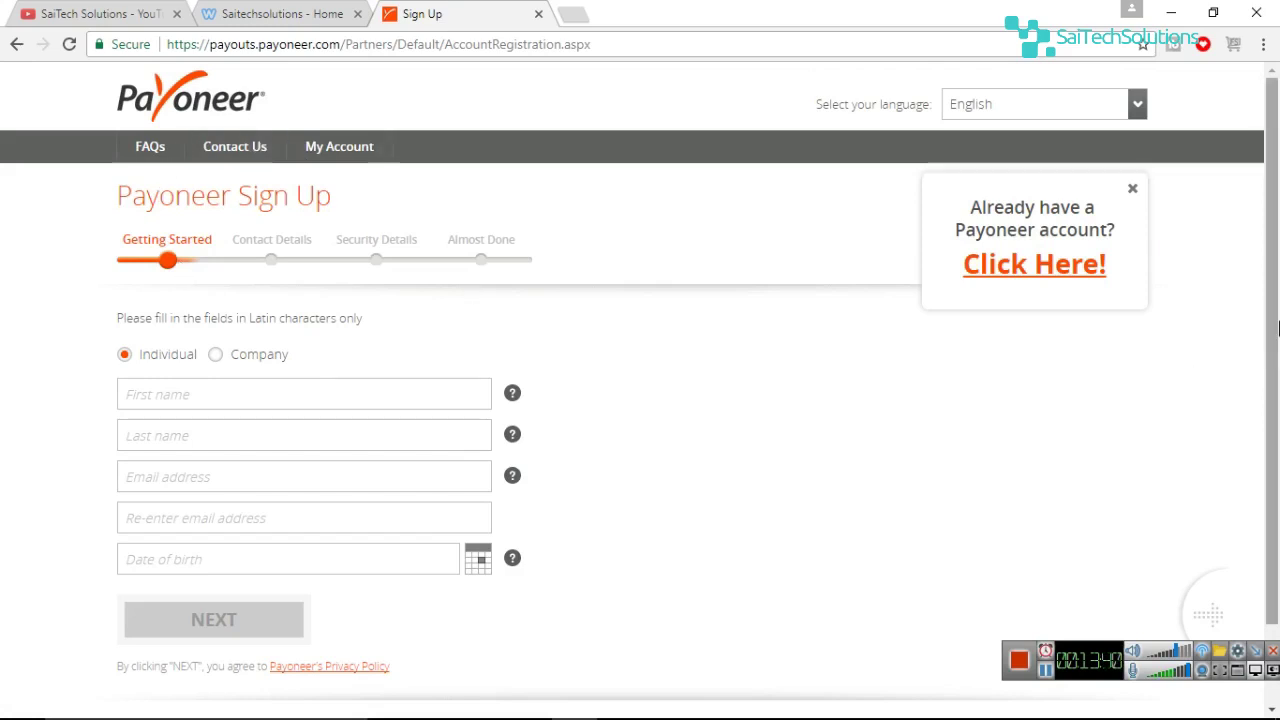
scroll(1274, 250, "down", 1)
scroll(1278, 254, "up", 1)
scroll(1278, 254, "down", 1)
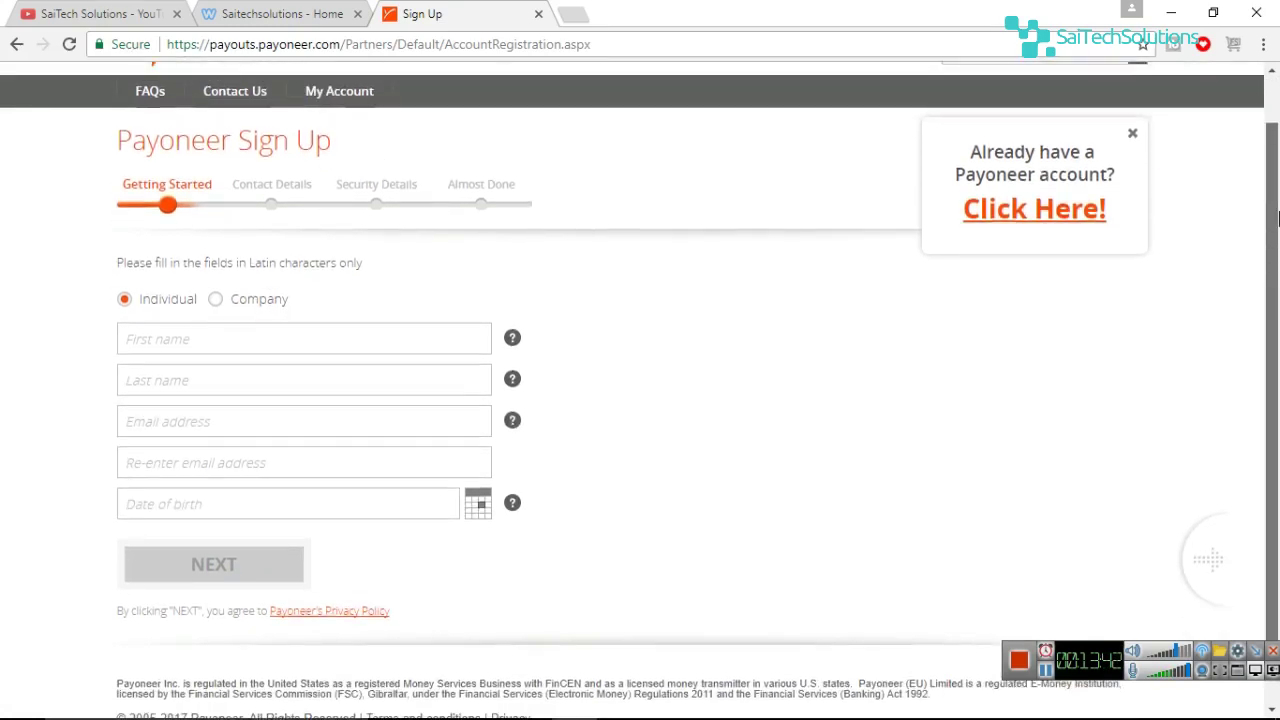
scroll(1230, 230, "up", 1)
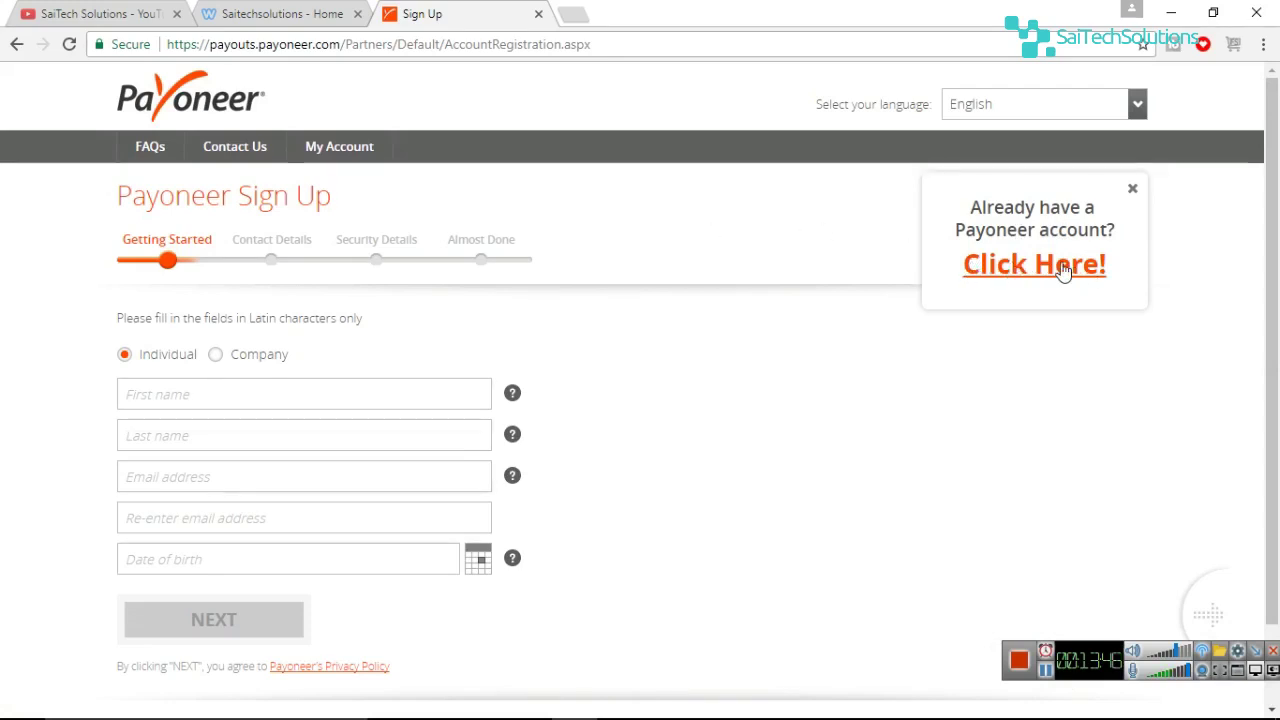
left_click(1133, 189)
scroll(1278, 208, "down", 1)
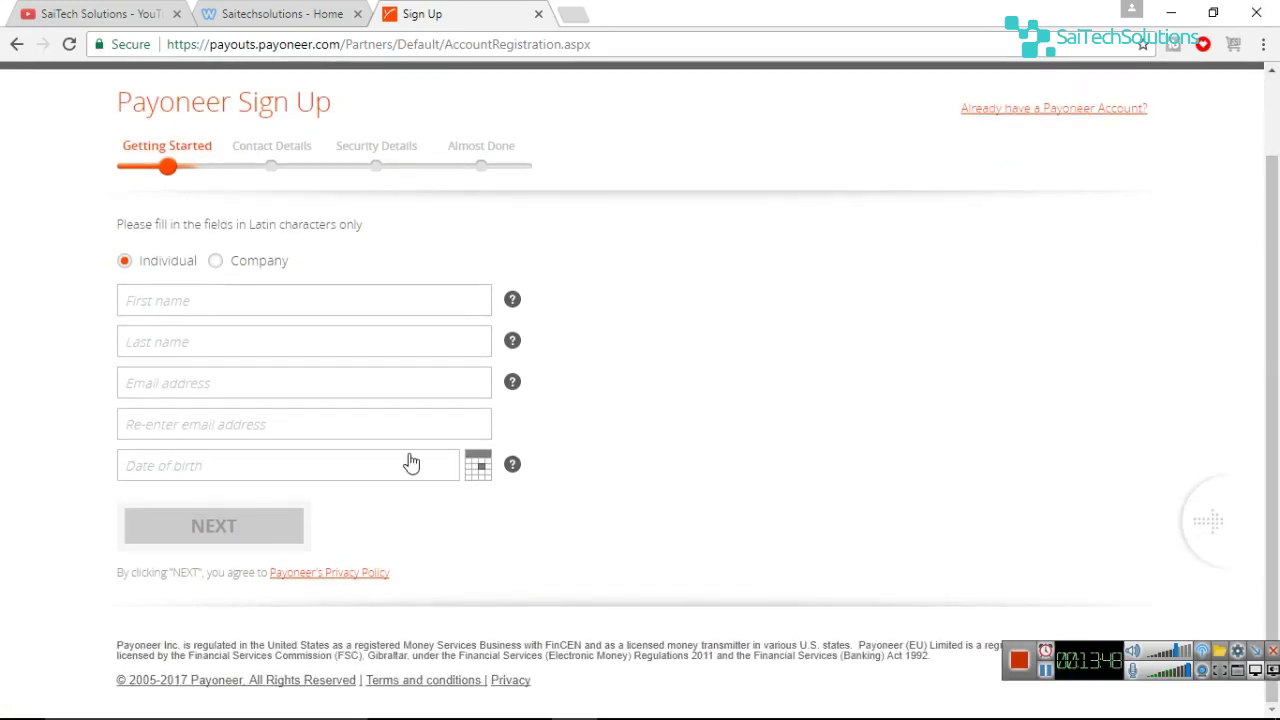
Step: Inspect the name and date of birth fields of the Payoneer form without filling them, and return to the Chitika payment settings
left_click(220, 290)
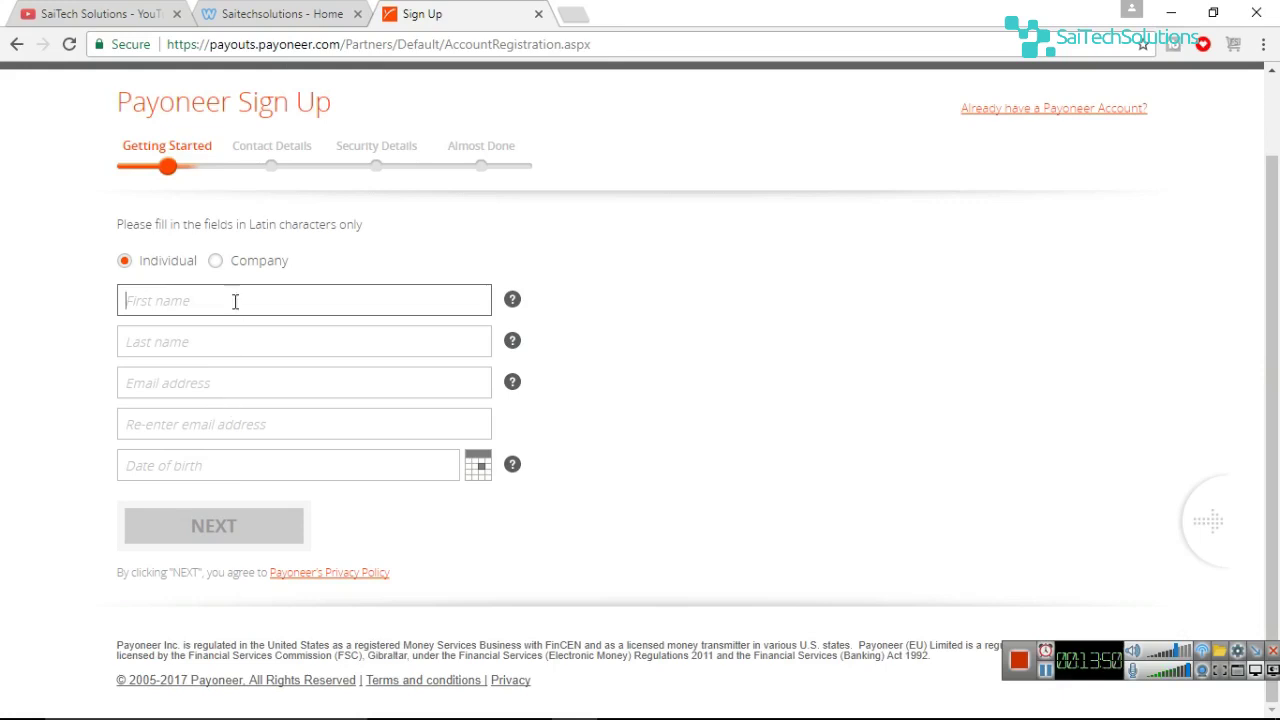
left_click(198, 344)
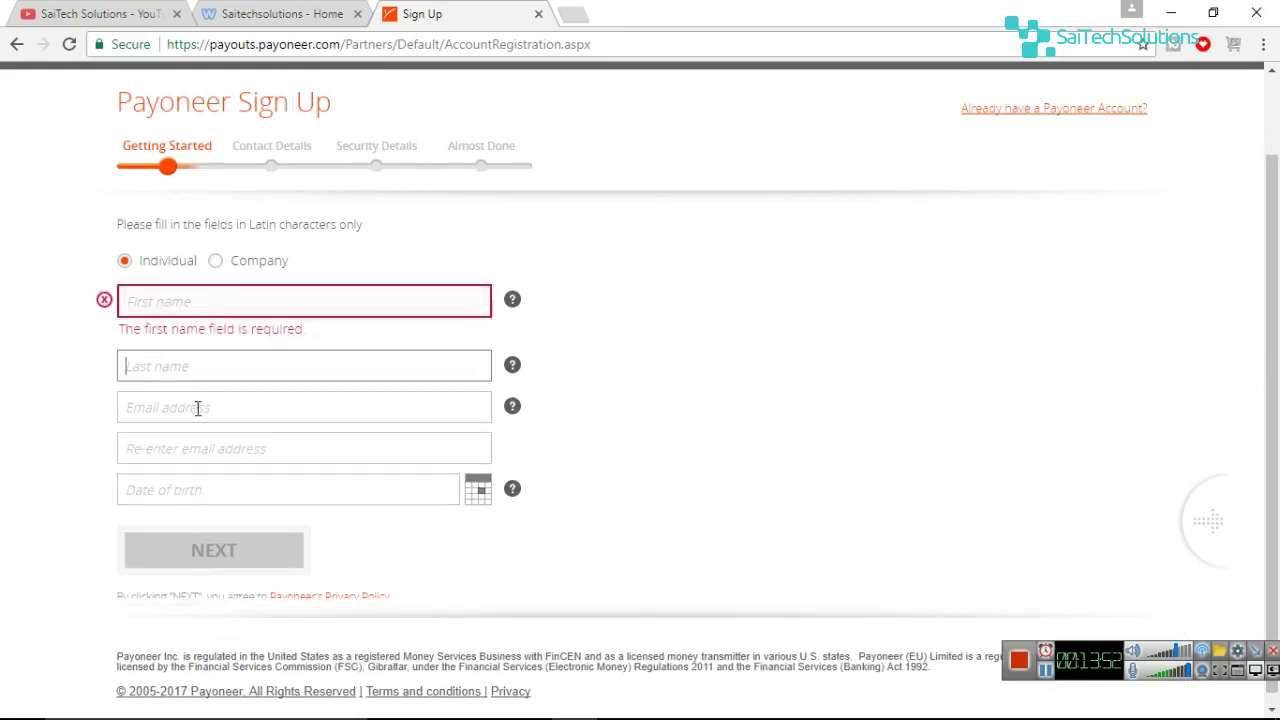
left_click(214, 556)
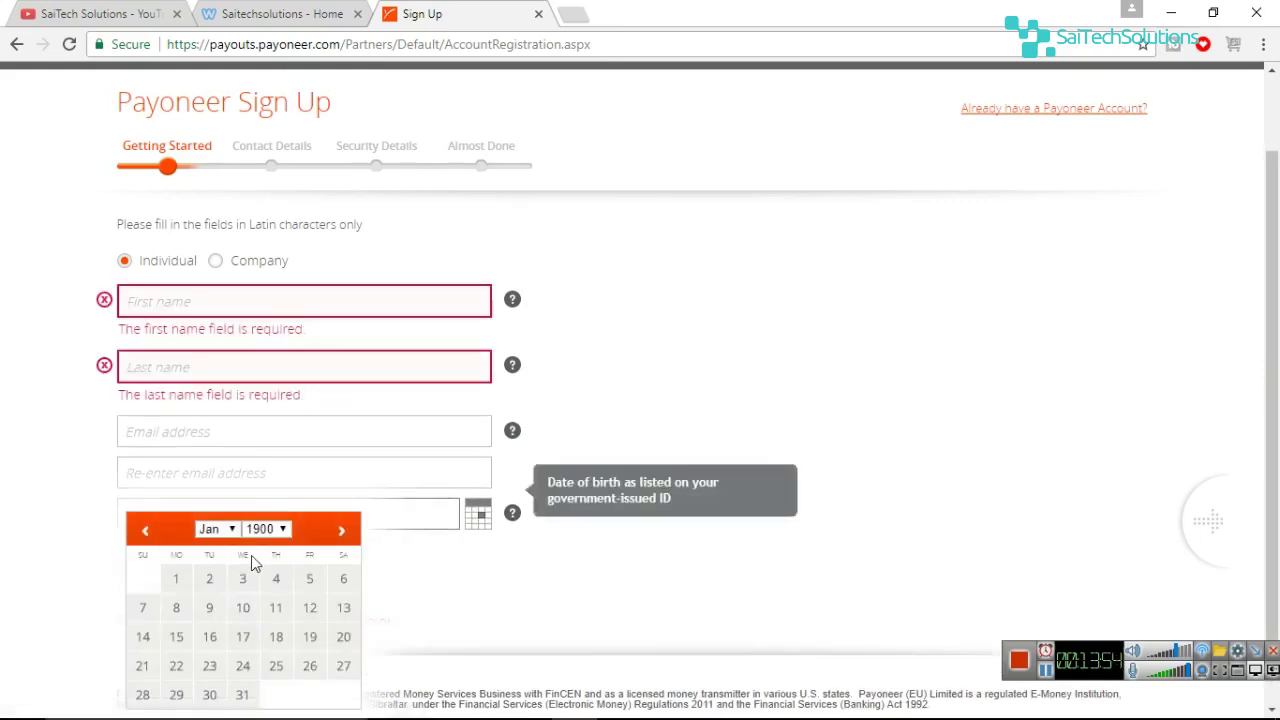
scroll(255, 260, "up", 1)
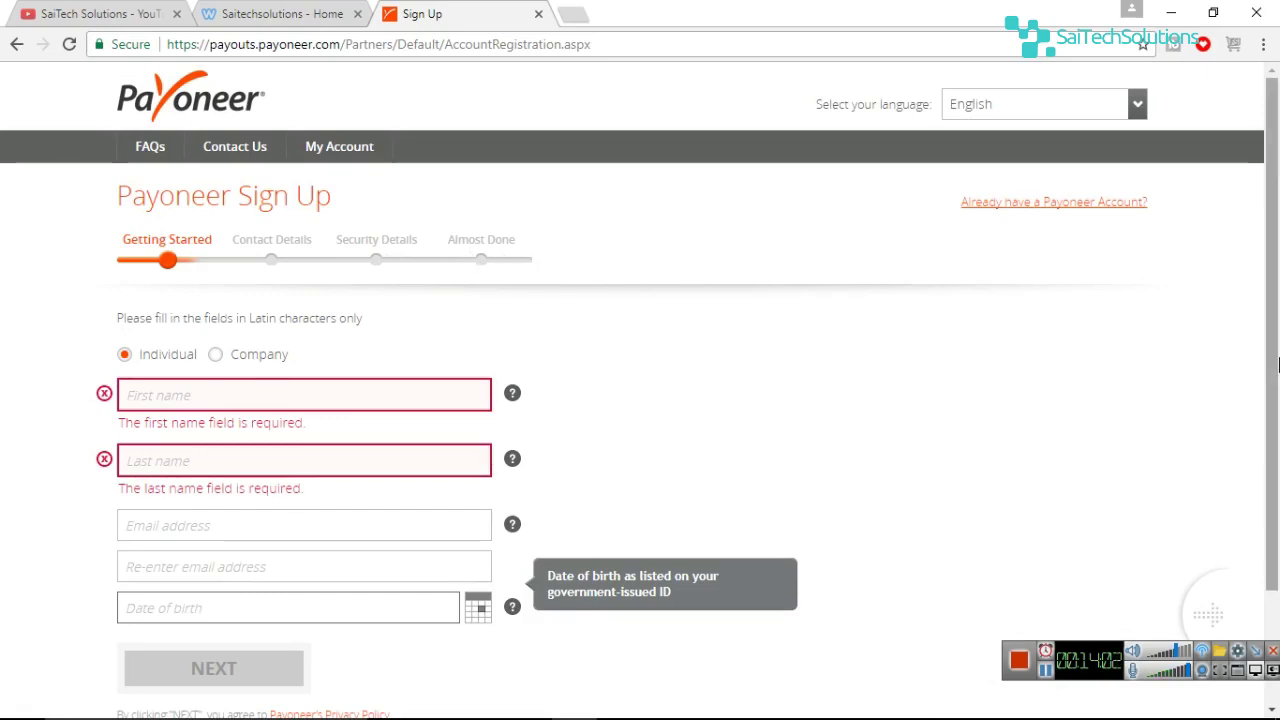
scroll(689, 329, "down", 2)
scroll(790, 192, "up", 2)
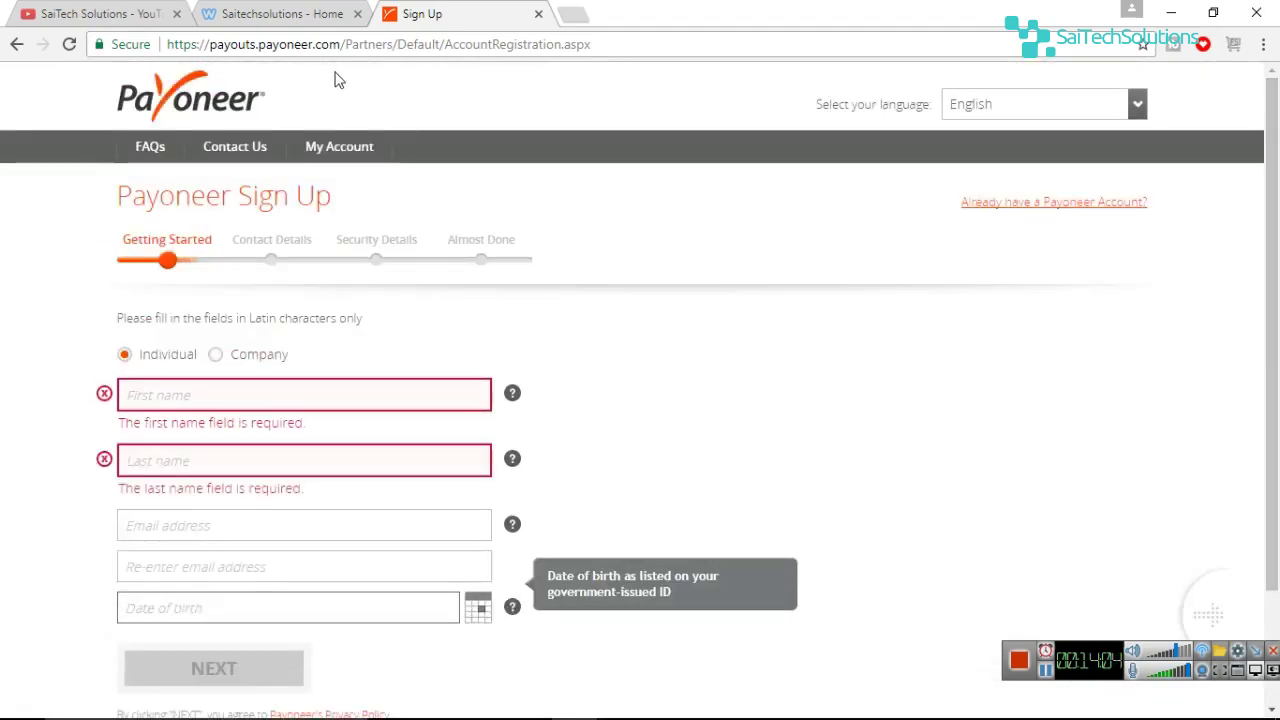
left_click(17, 44)
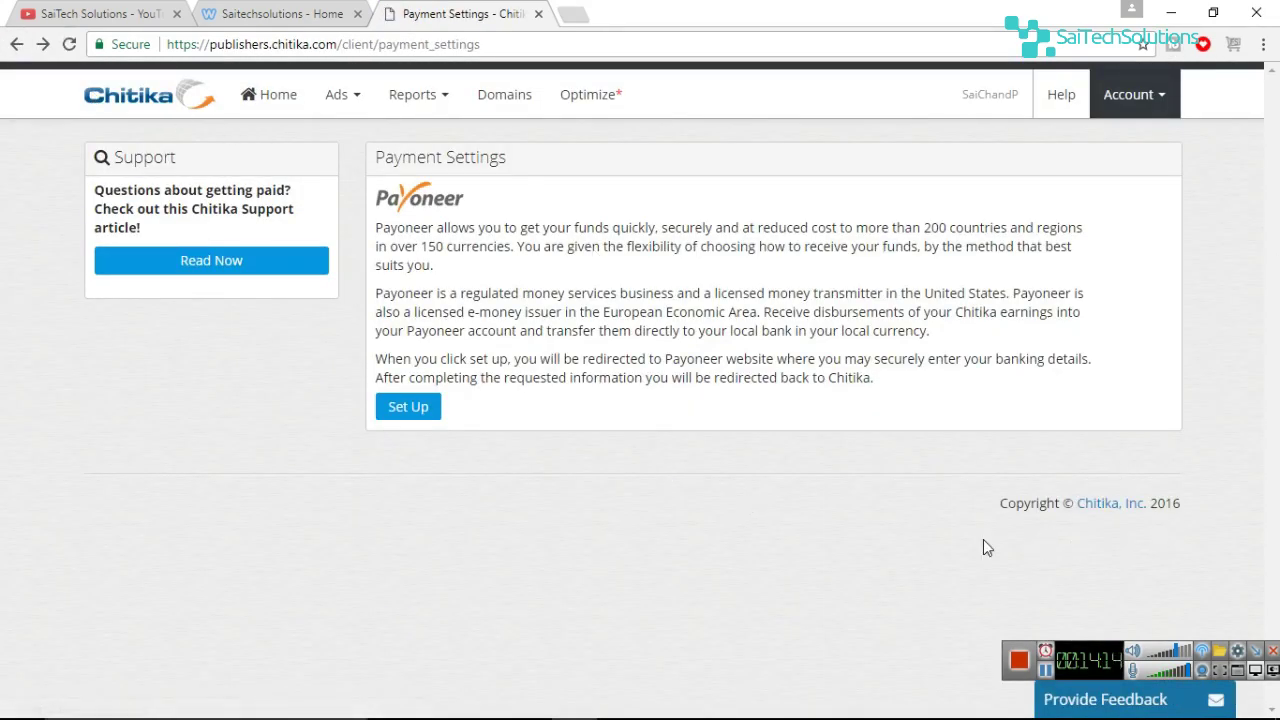
Step: View the Chitika referrals report, and open the referral banners page to look through the available banners
left_click(434, 94)
left_click(443, 185)
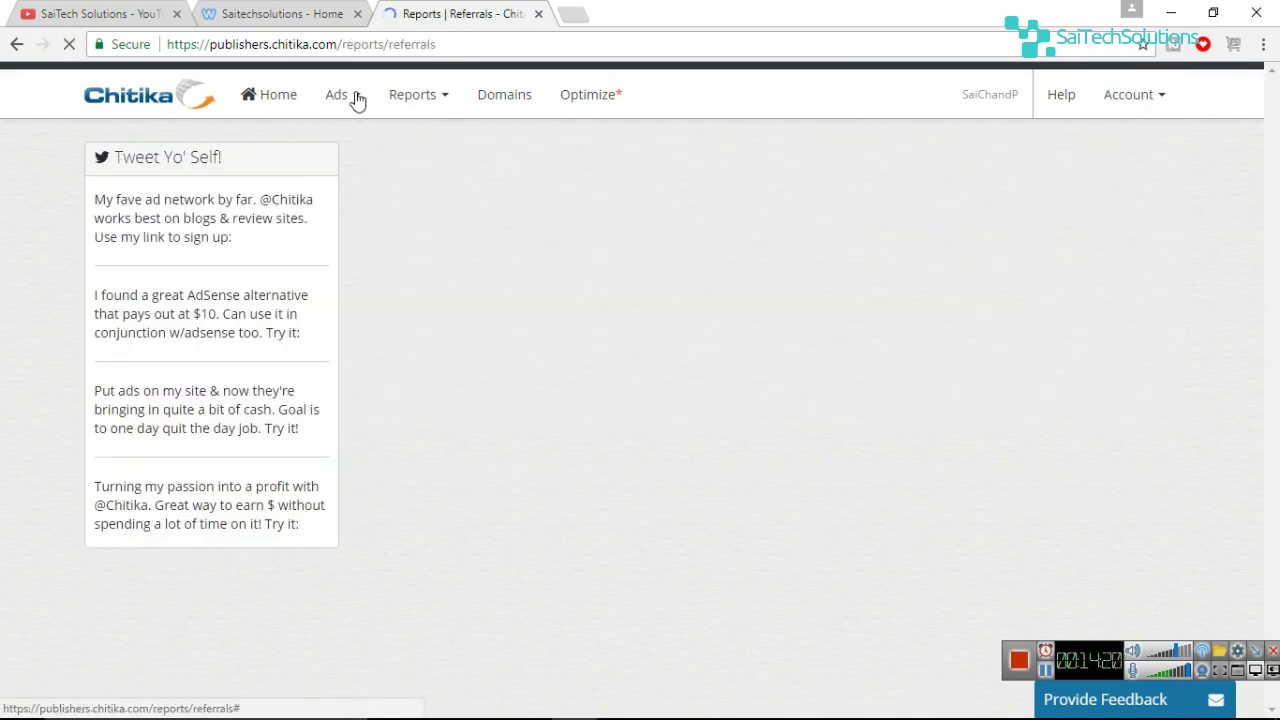
left_click(354, 96)
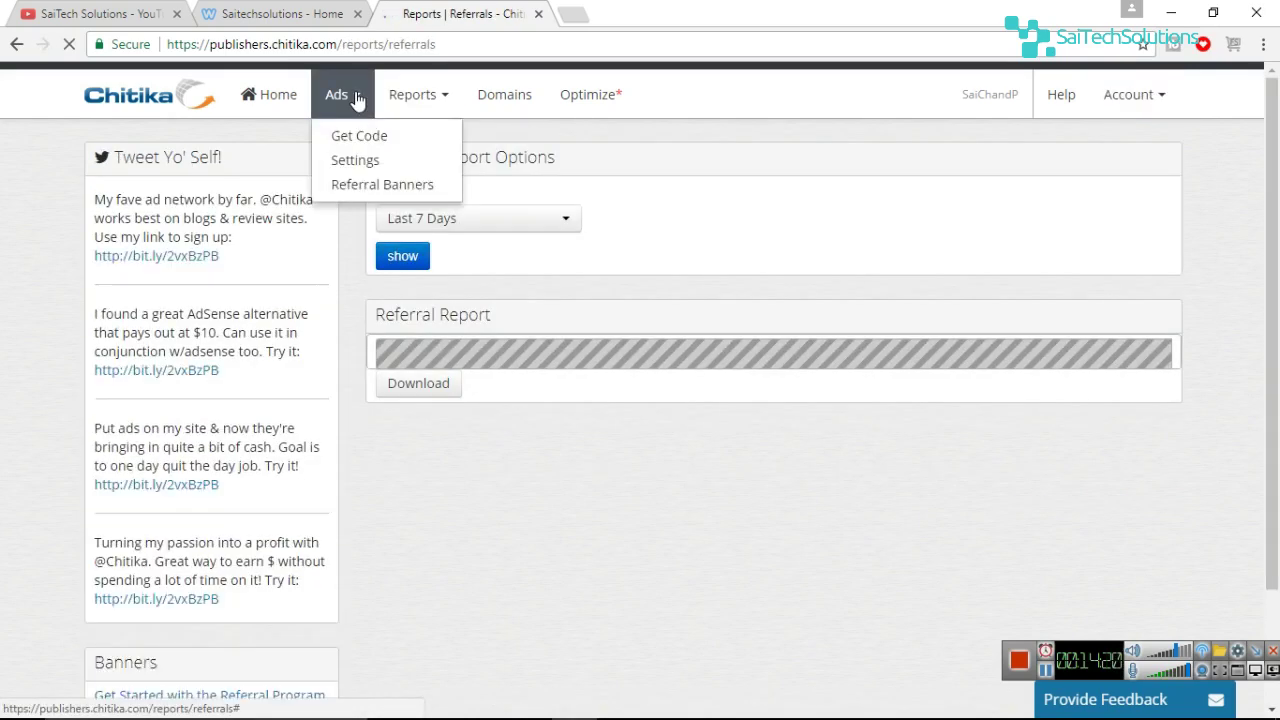
left_click(372, 189)
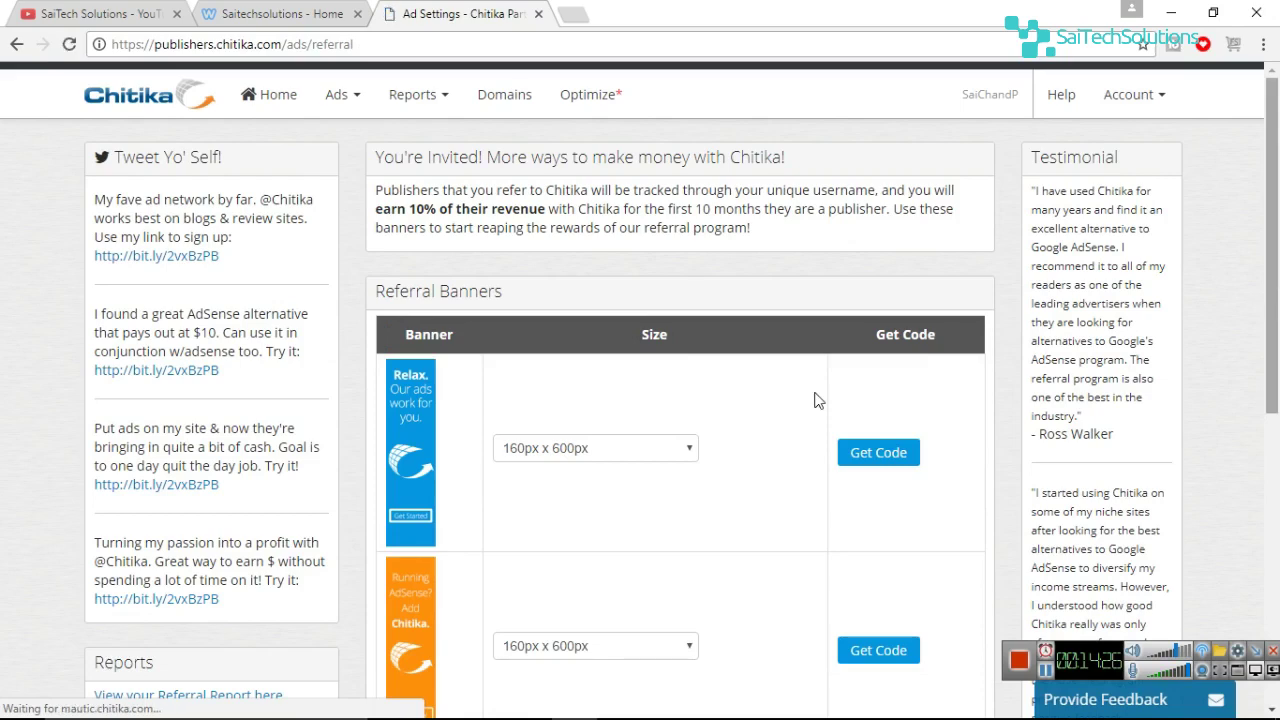
scroll(814, 400, "down", 2)
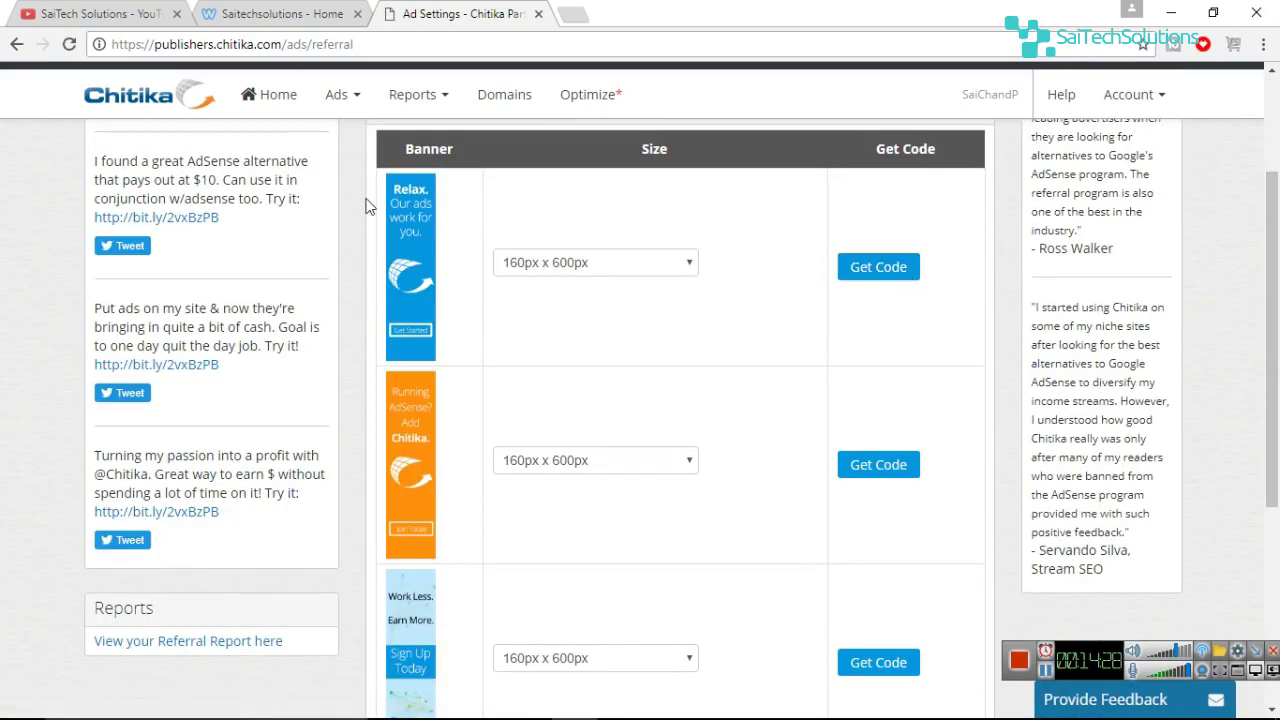
Step: Preview the blue "Relax. Our ads work for you." referral banner at full size and close the preview
left_click(417, 228)
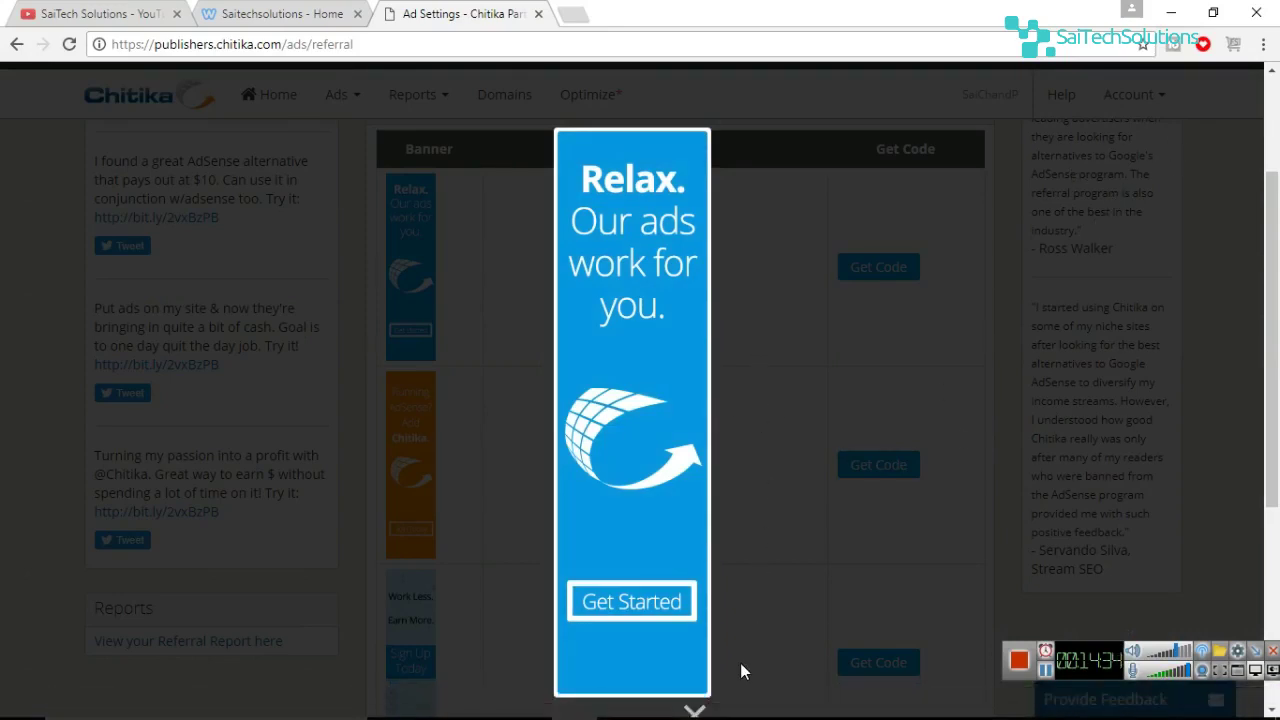
mouse_move(688, 715)
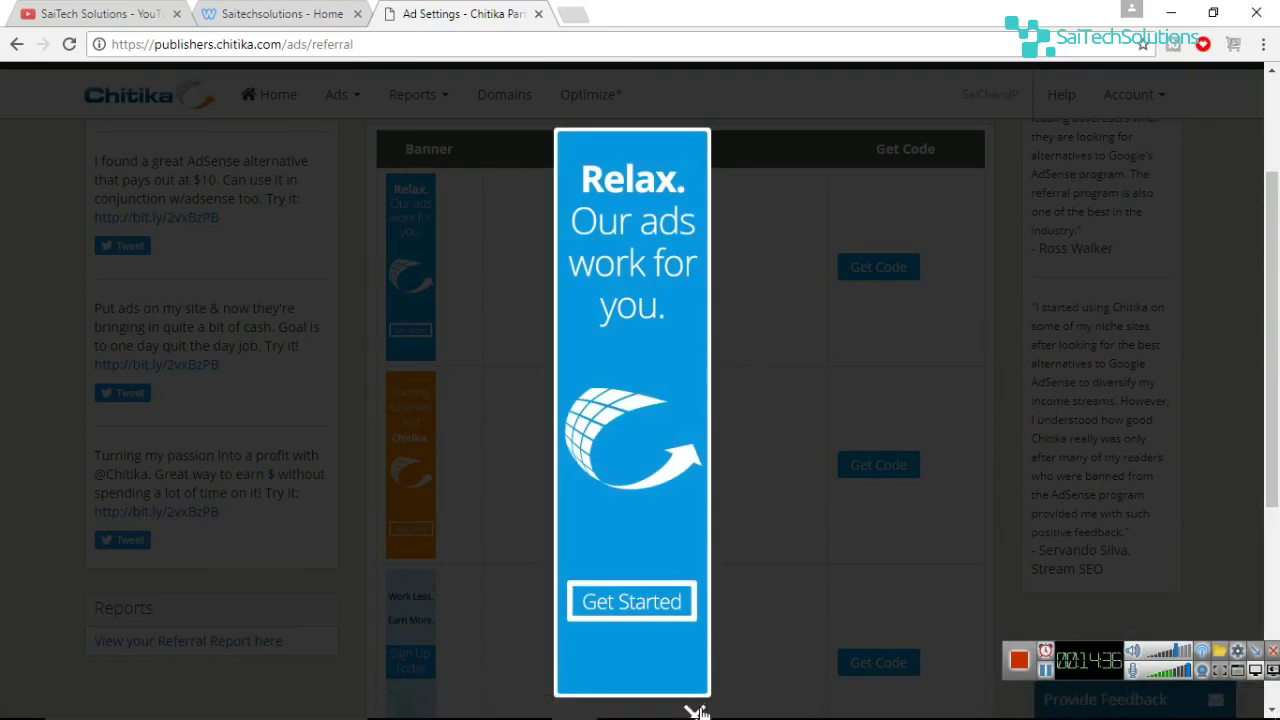
left_click(693, 708)
scroll(1015, 178, "up", 2)
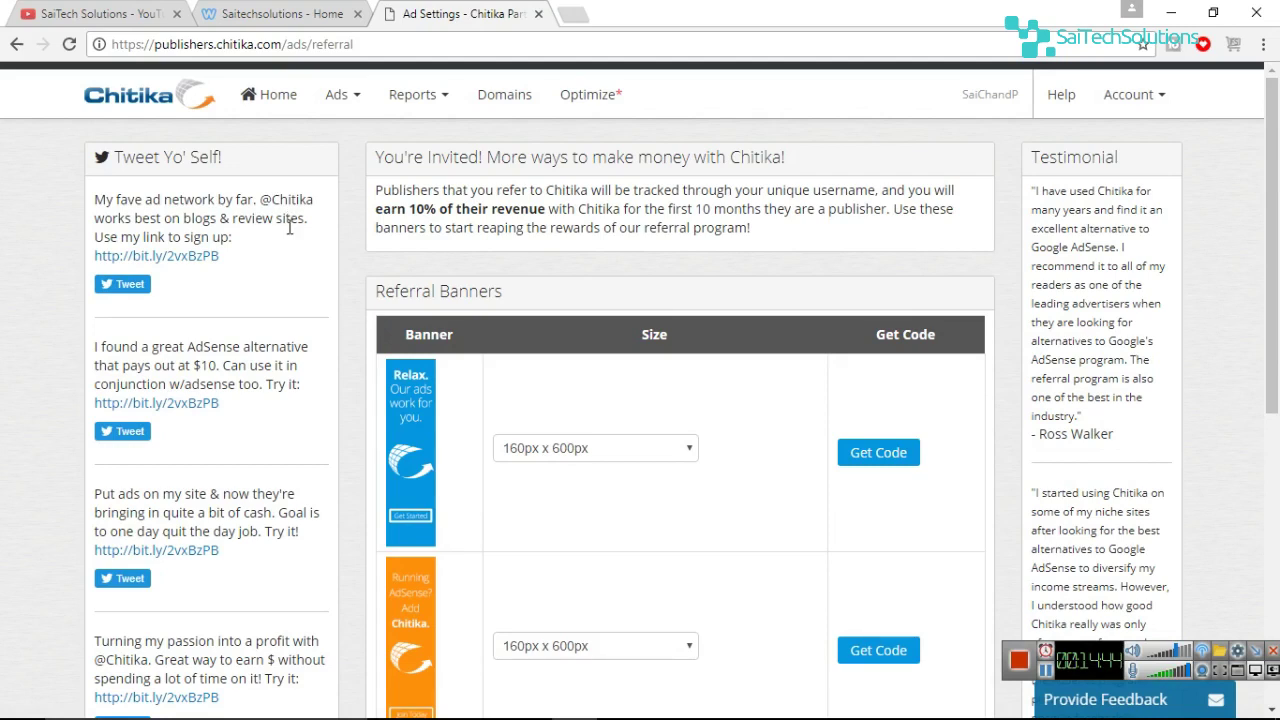
Step: Return to the Chitika home dashboard and check today's impressions count
left_click(183, 104)
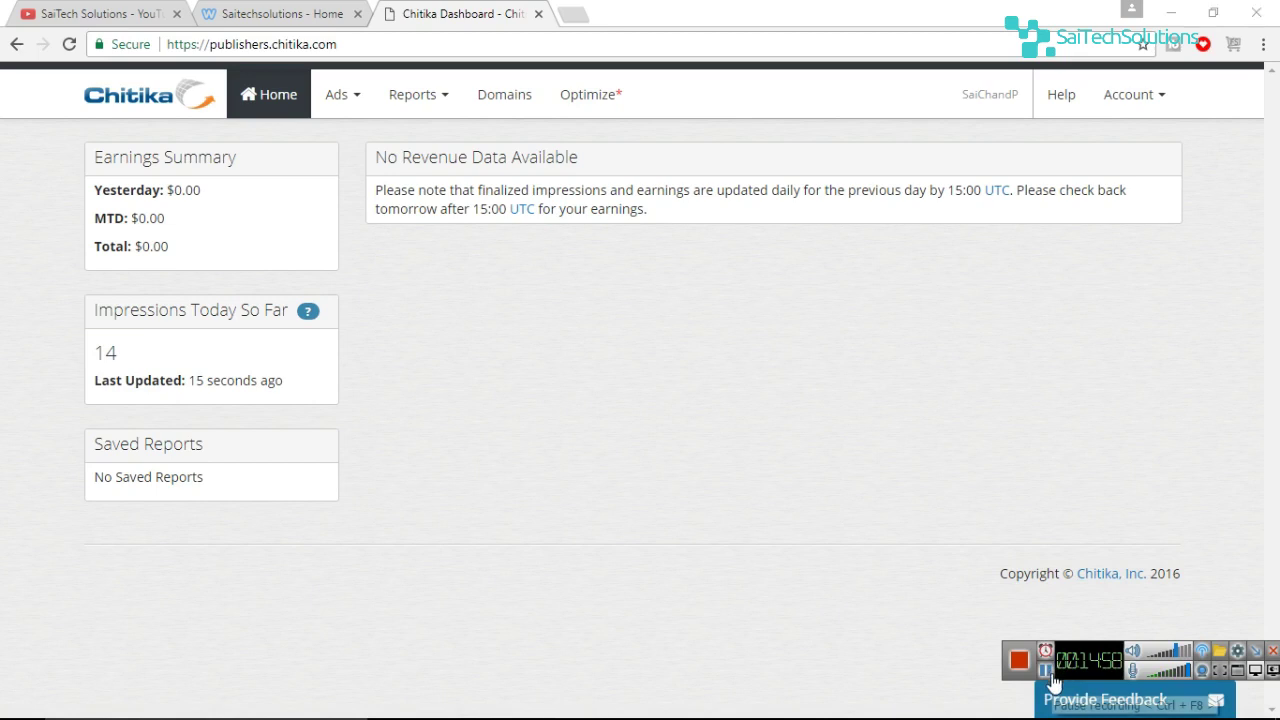
double_click(105, 352)
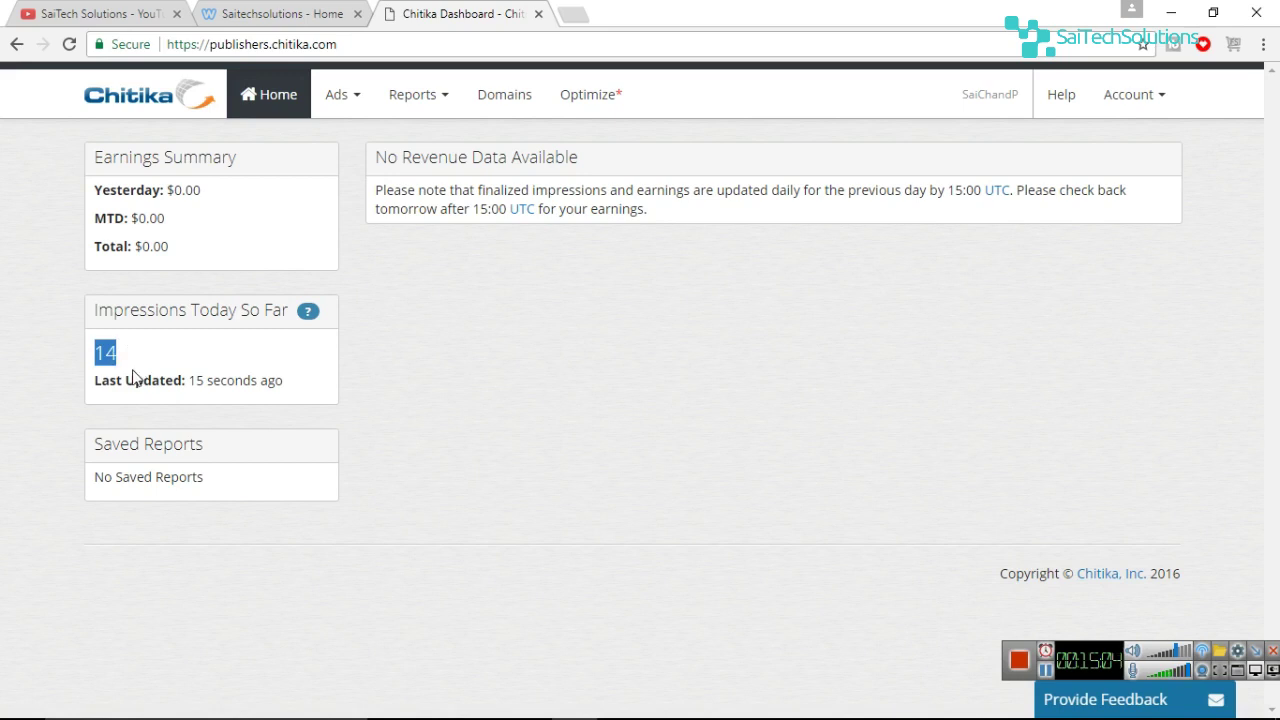
left_click(133, 377)
left_click_drag(103, 348, 137, 357)
left_click(138, 364)
Step: Glance at the live Weebly site, return to the Chitika dashboard and examine the Earnings Summary figures
left_click(320, 10)
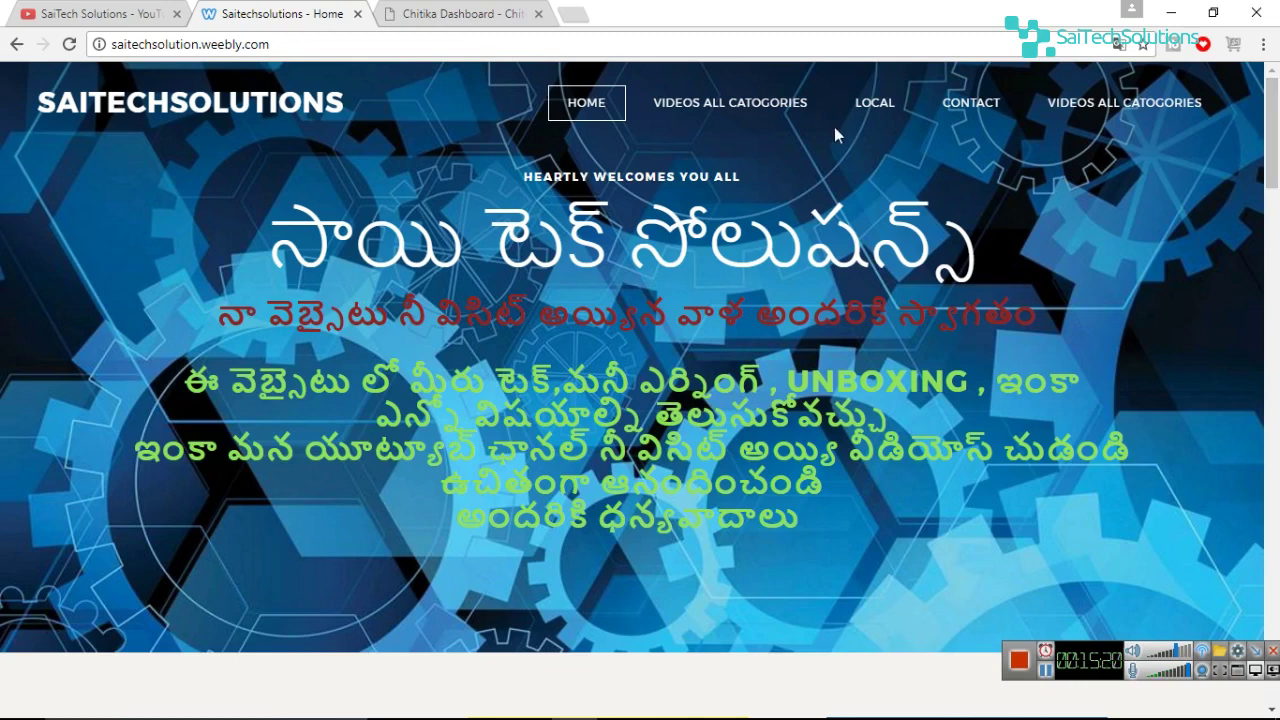
left_click(430, 12)
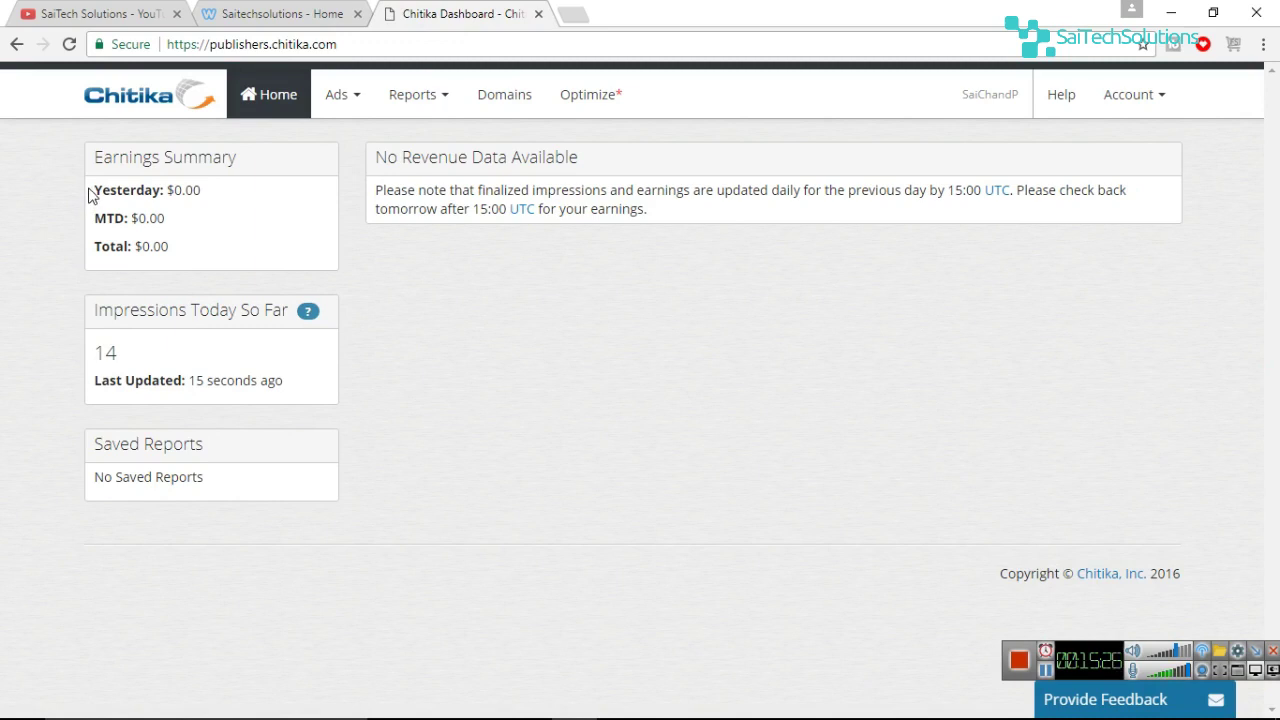
left_click_drag(88, 195, 163, 251)
left_click(206, 262)
left_click_drag(171, 189, 209, 257)
left_click(103, 183)
left_click(357, 96)
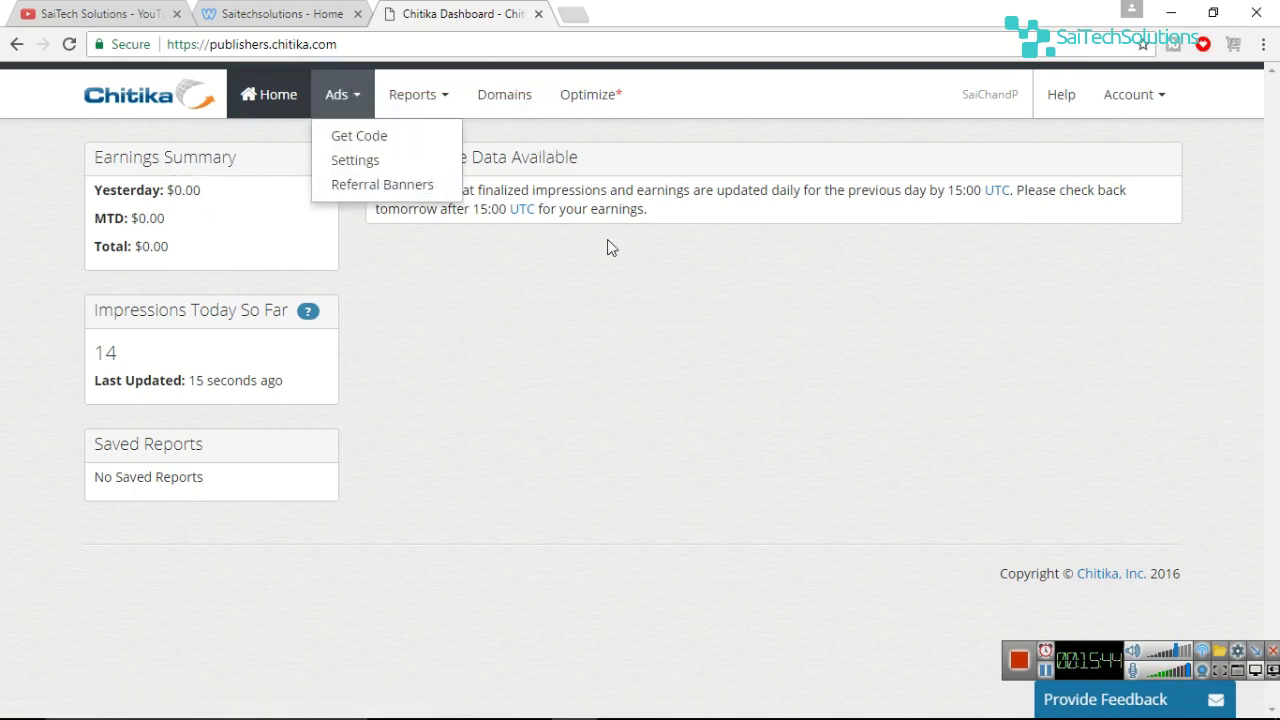
left_click(592, 392)
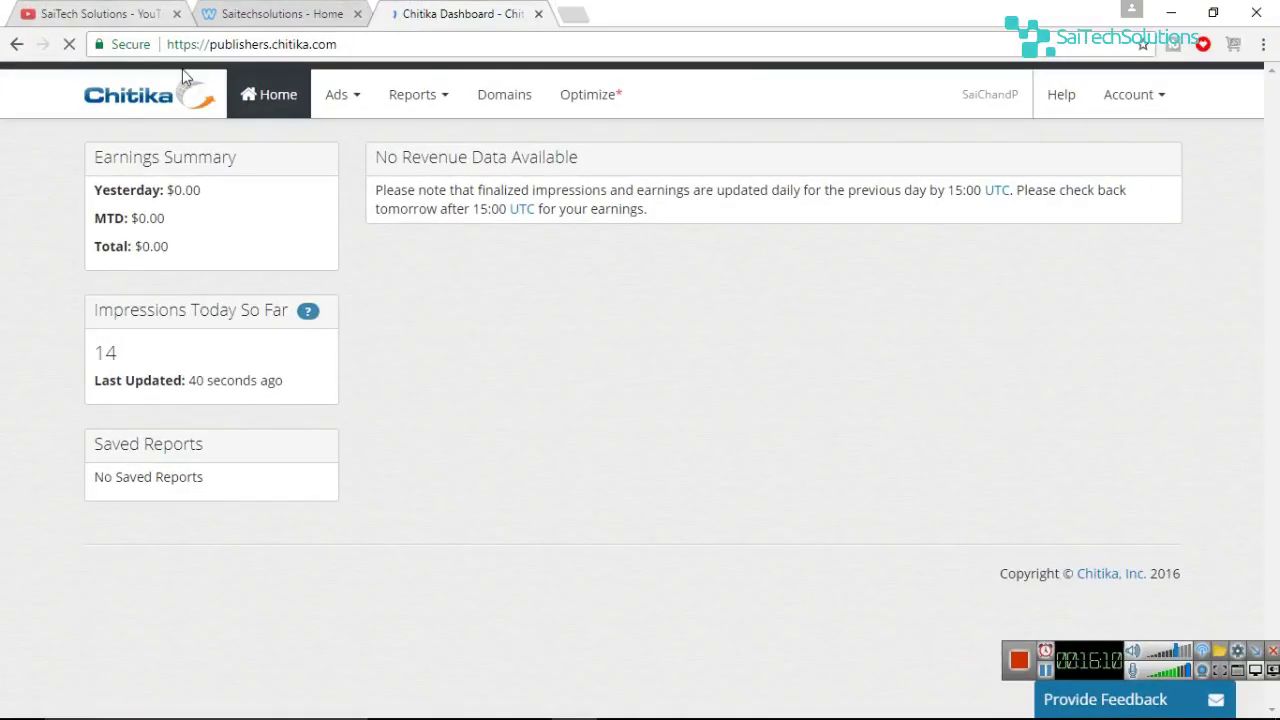
Step: Switch to the SaiTech Solutions YouTube channel's videos page and end the screen recording
left_click(134, 12)
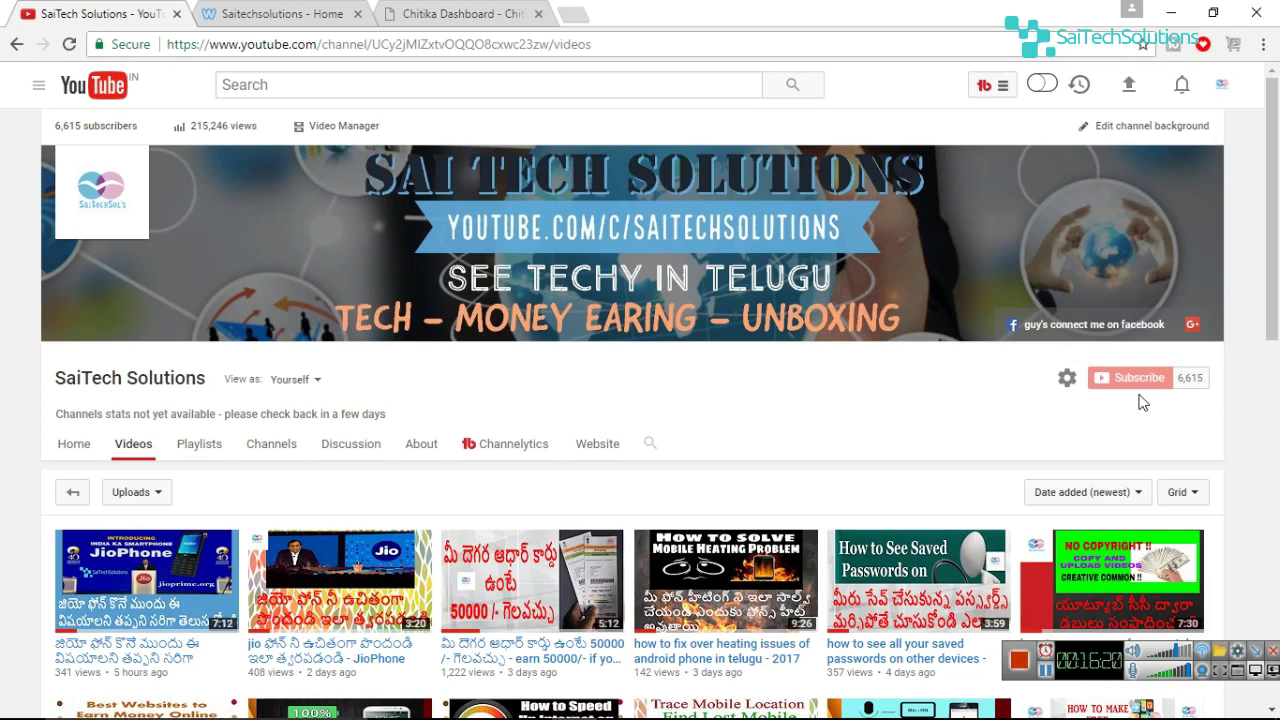
left_click(1020, 660)
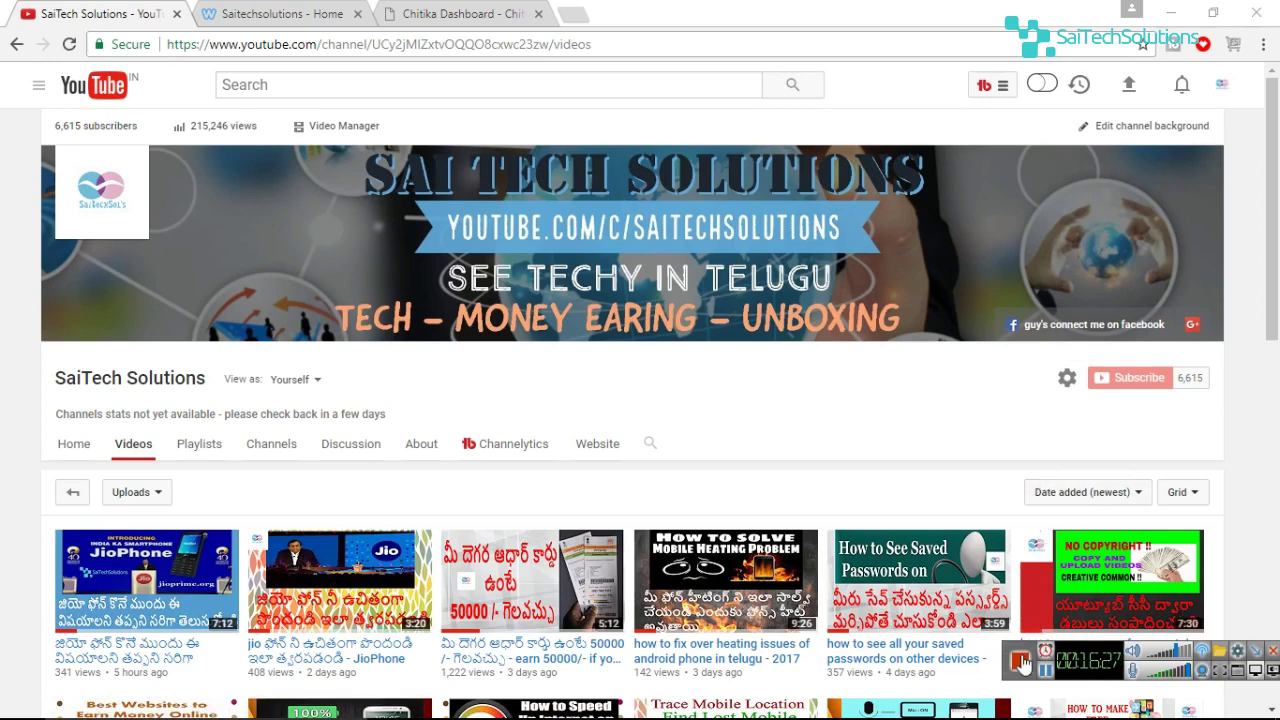